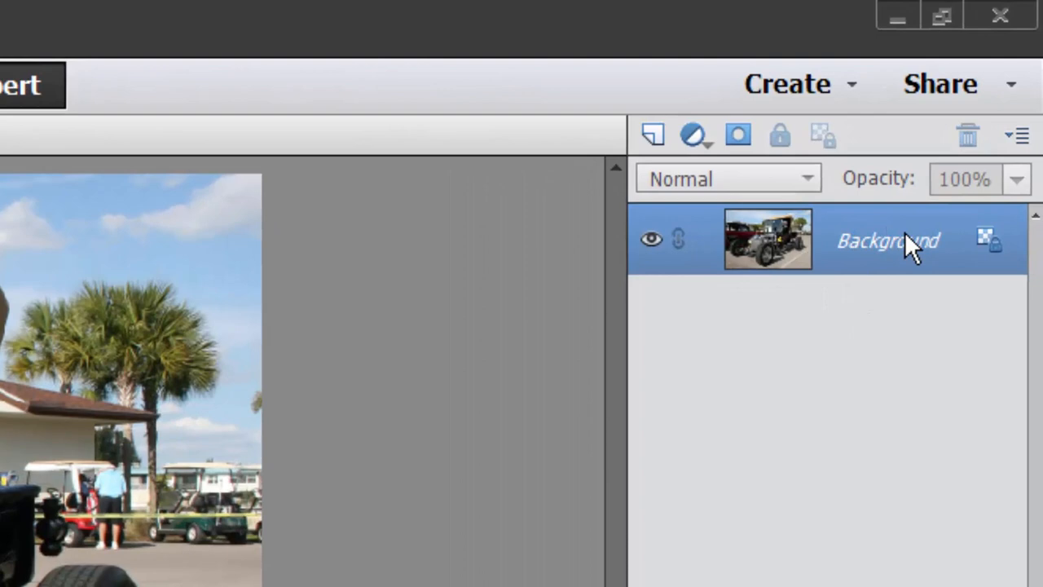
Duplicate the Background layer within Ford-T-Roadster.JPG and name the copy Layer 01.
{"action": "left_click", "coordinate": [887, 241]}
{"action": "right_click", "coordinate": [887, 249]}
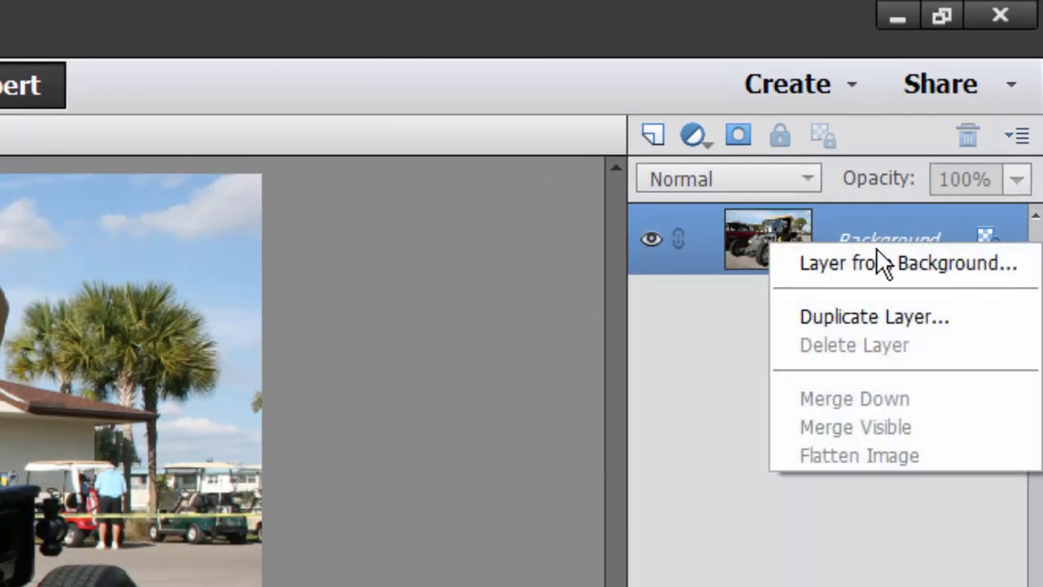
{"action": "left_click", "coordinate": [839, 315]}
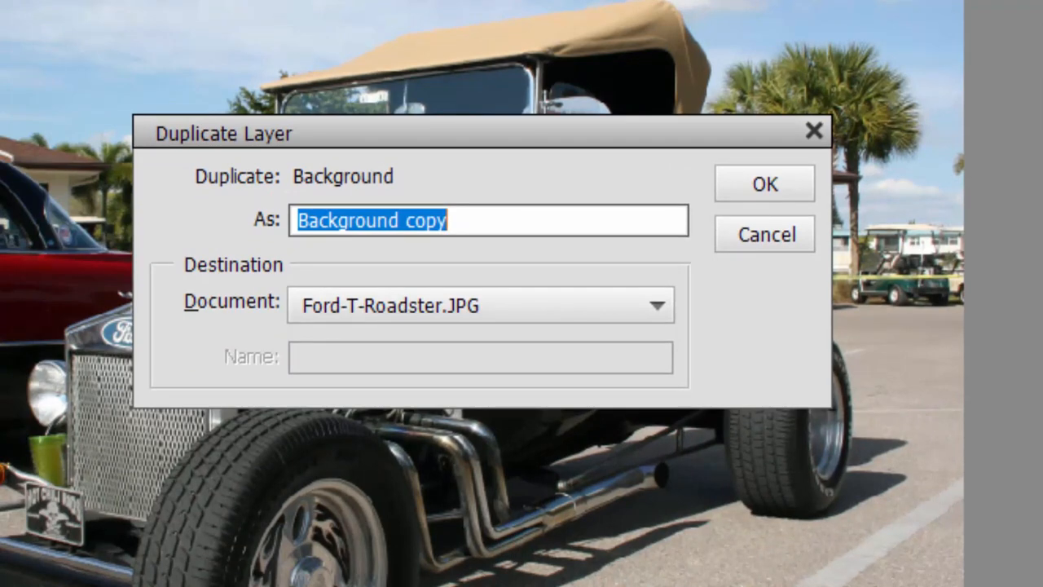
{"action": "type", "text": "Layer"}
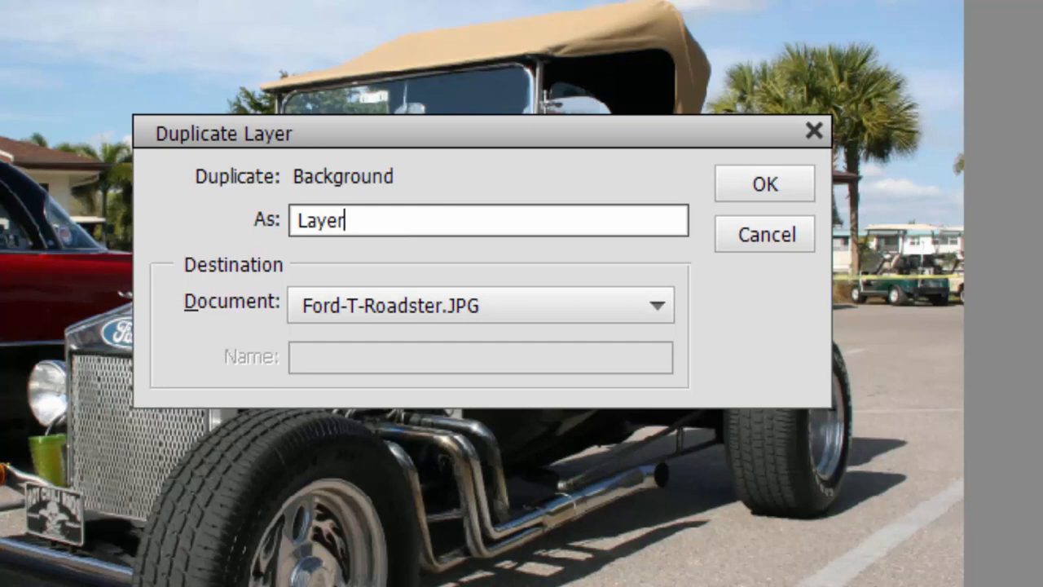
{"action": "type", "text": " 01"}
{"action": "left_click", "coordinate": [790, 187]}
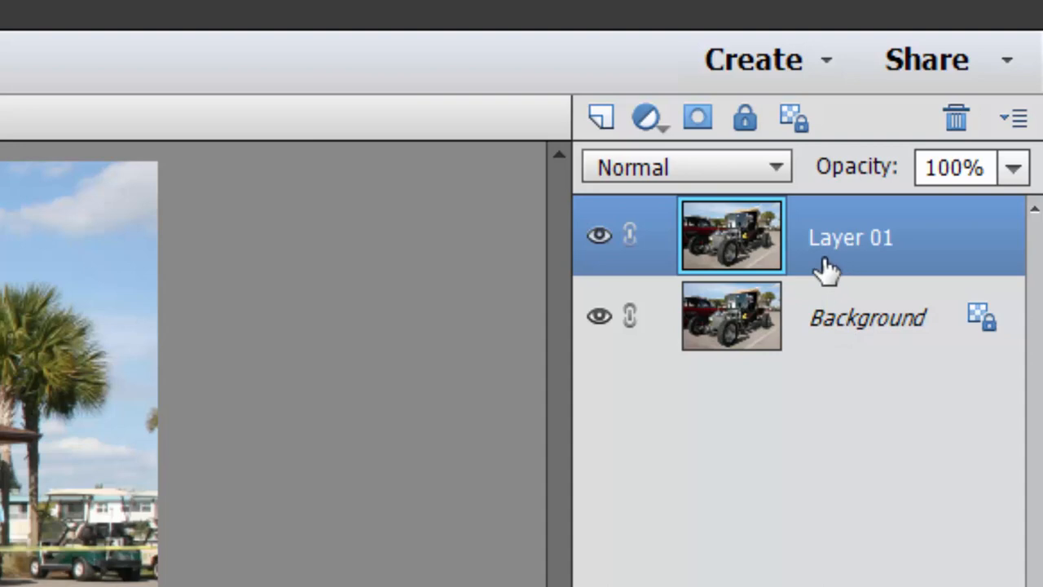
Add a layer mask to Layer 01 and make the mask active.
{"action": "left_click", "coordinate": [698, 122]}
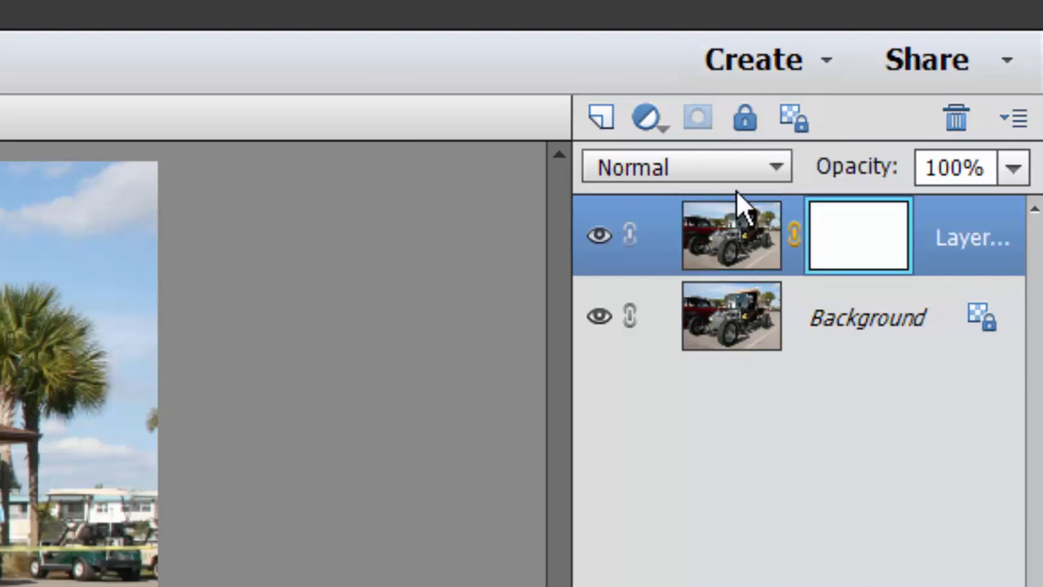
{"action": "left_click", "coordinate": [731, 319]}
{"action": "left_click", "coordinate": [860, 255]}
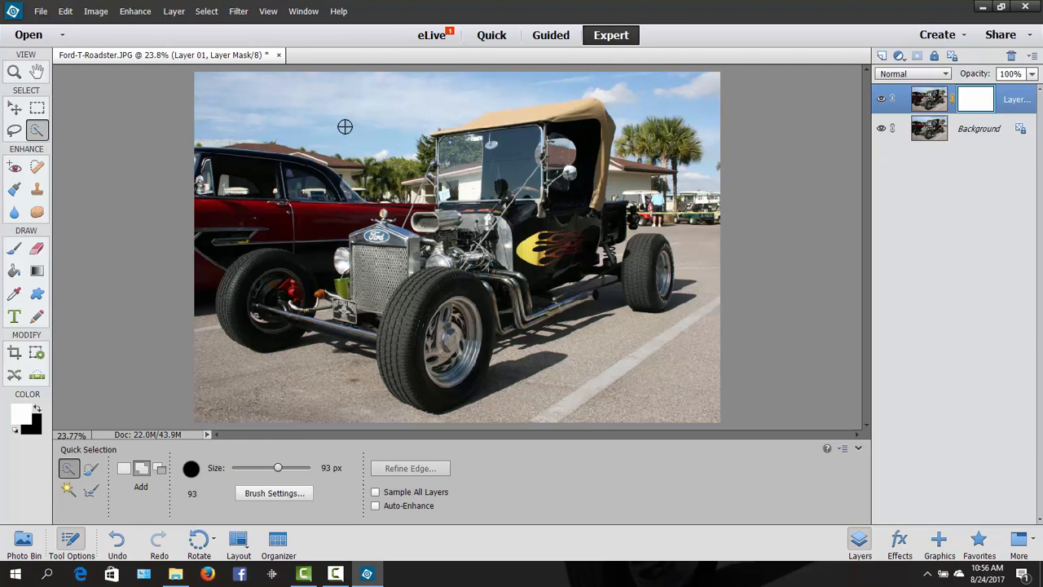
Quick-select the sky and windshield area, delete it on Layer 01's mask, and clear the selection.
{"action": "mouse_move", "coordinate": [354, 112]}
{"action": "left_mouse_down"}
{"action": "mouse_move", "coordinate": [503, 173]}
{"action": "mouse_move", "coordinate": [548, 225]}
{"action": "left_mouse_up"}
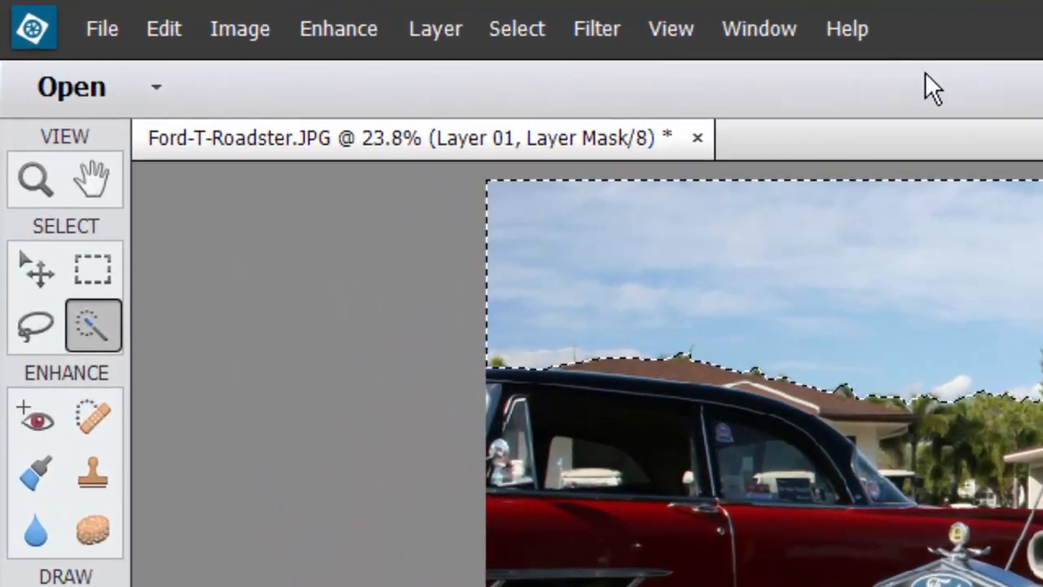
{"action": "left_click", "coordinate": [161, 40]}
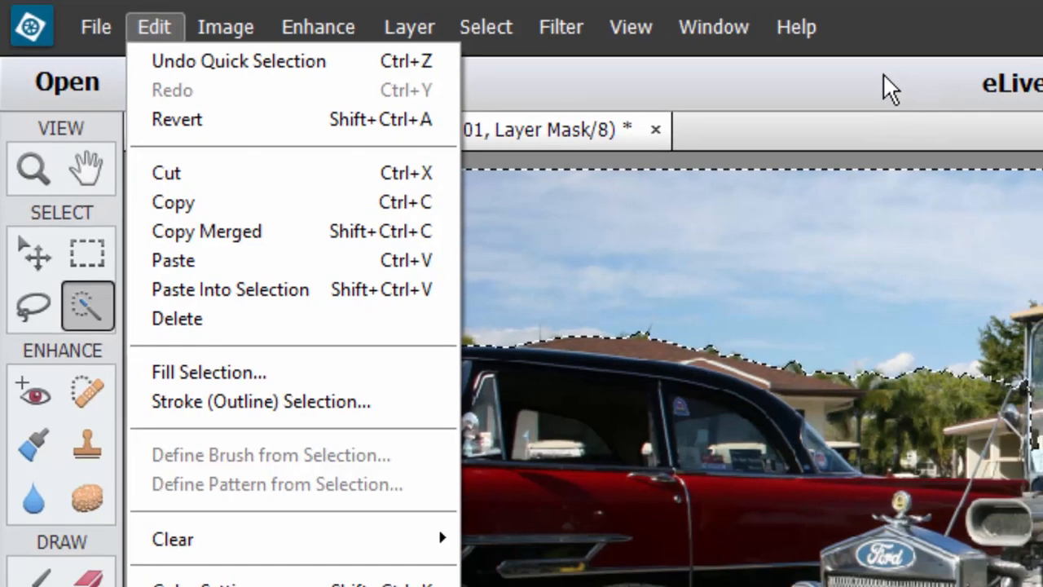
{"action": "left_click", "coordinate": [937, 79]}
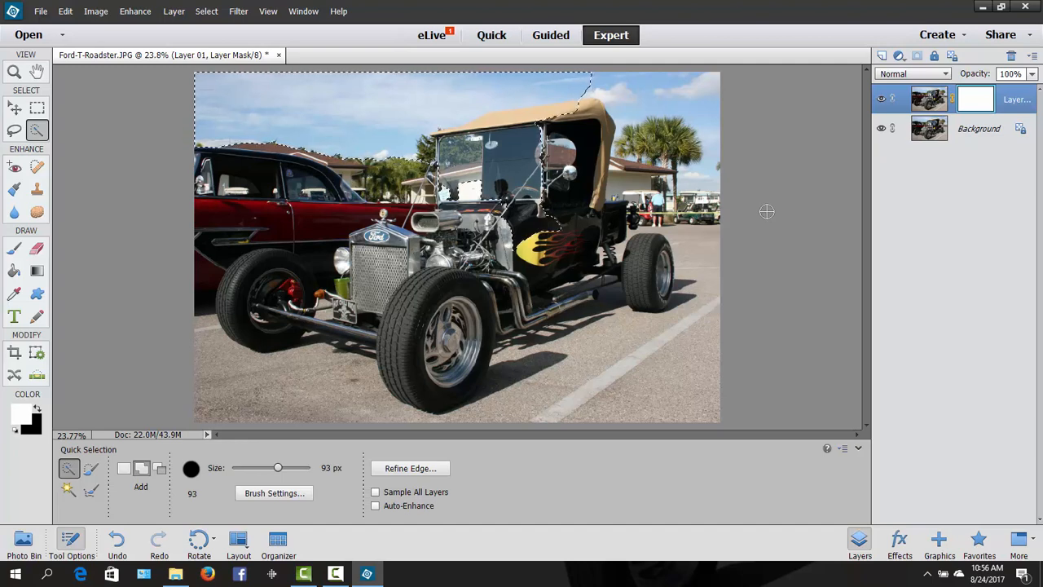
{"action": "key", "text": "Delete"}
{"action": "key", "text": "ctrl+d"}
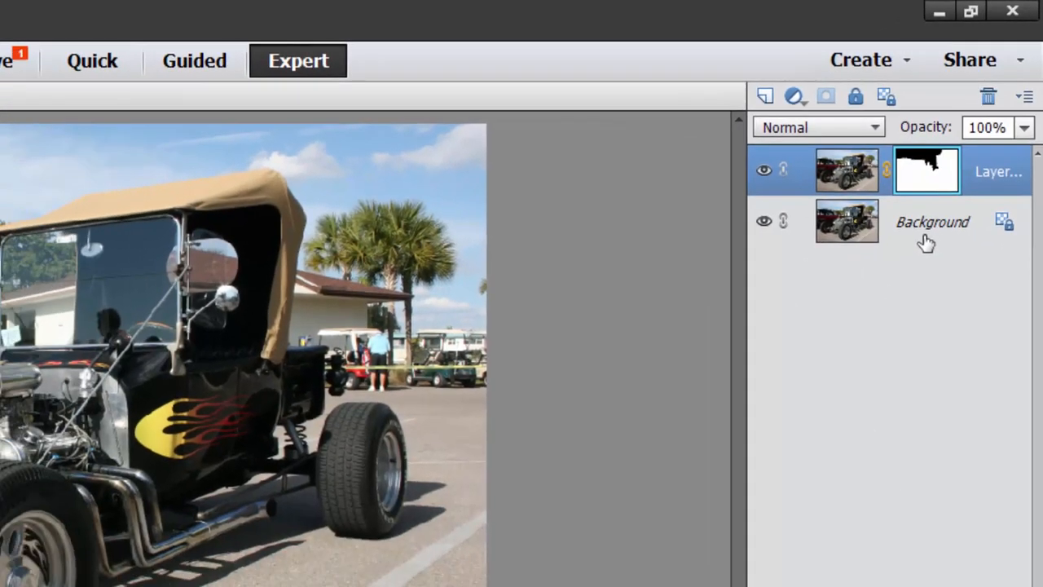
Toggle the Background layer's visibility to examine the area masked out of Layer 01.
{"action": "left_click", "coordinate": [926, 241]}
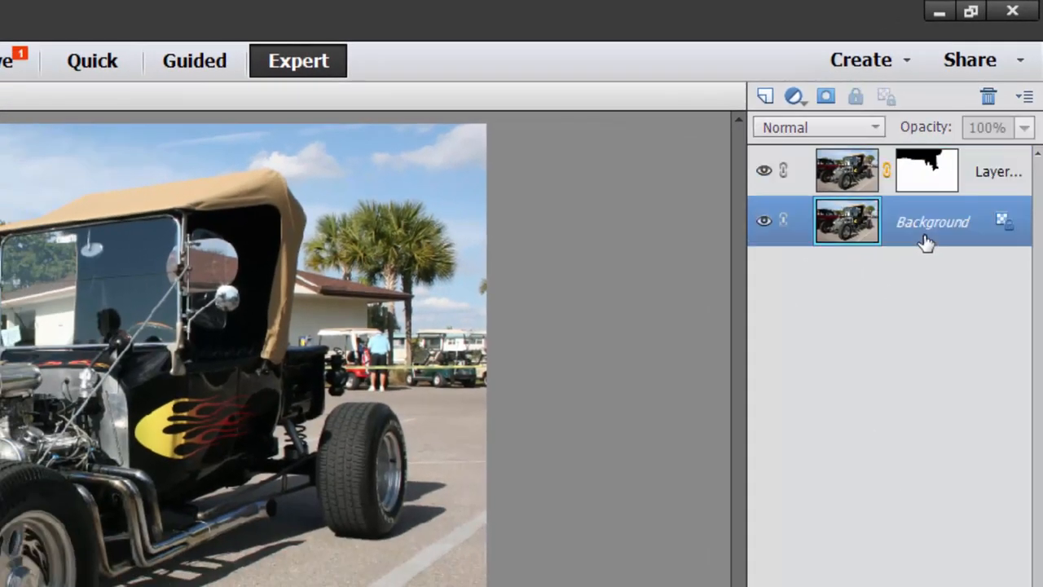
{"action": "left_click", "coordinate": [763, 223]}
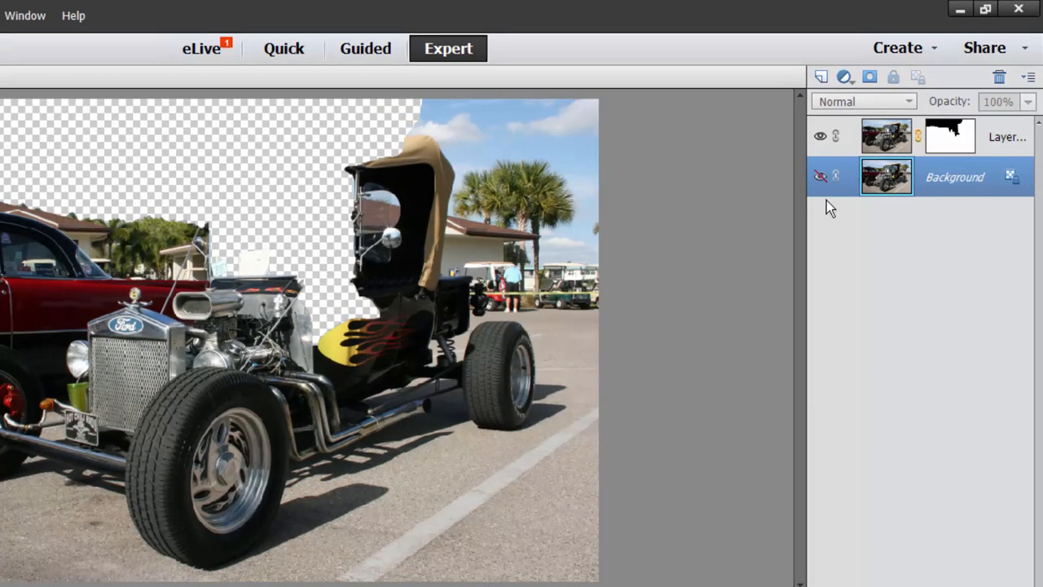
{"action": "left_click", "coordinate": [820, 177]}
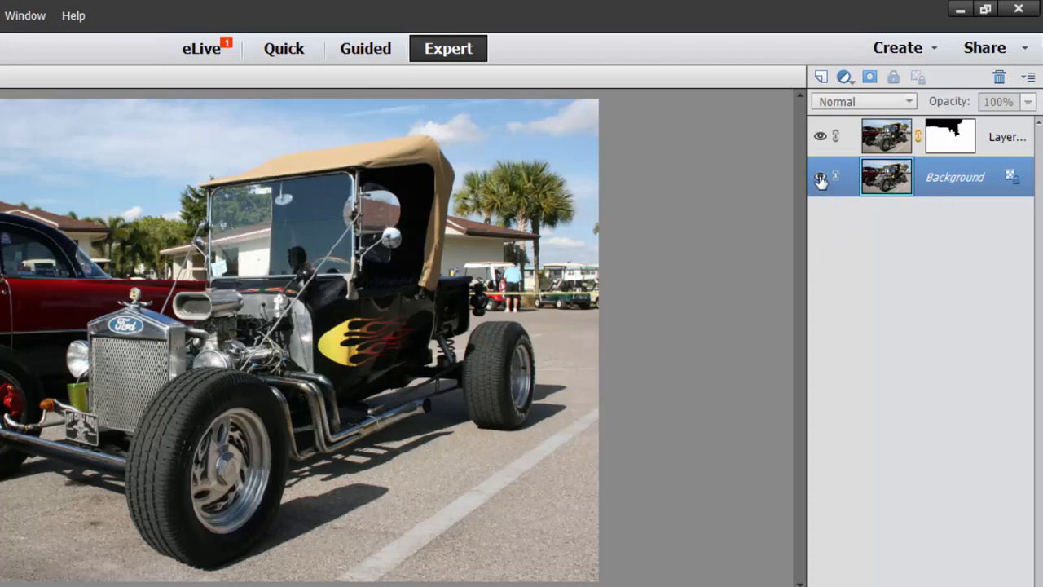
{"action": "left_click", "coordinate": [821, 180]}
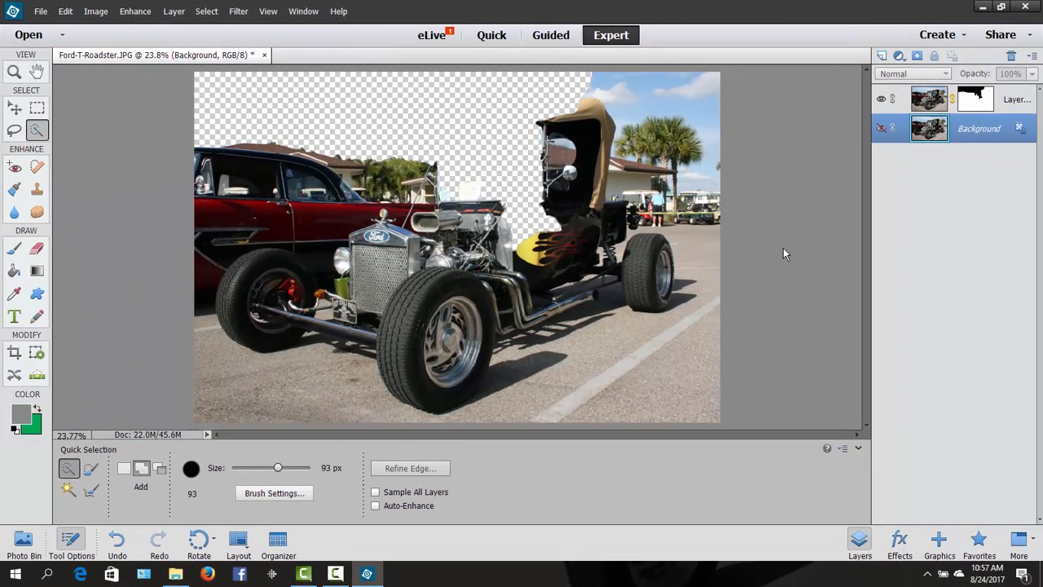
Undo the sky masking on Layer 01 and hide the Background layer.
{"action": "key", "text": "ctrl+z"}
{"action": "key", "text": "ctrl+z"}
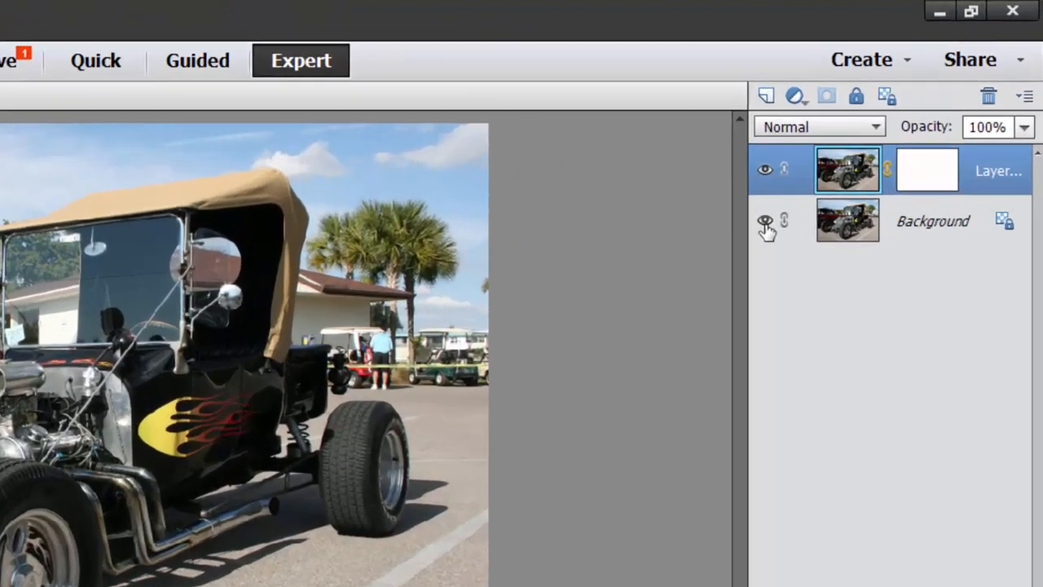
{"action": "left_click", "coordinate": [766, 224]}
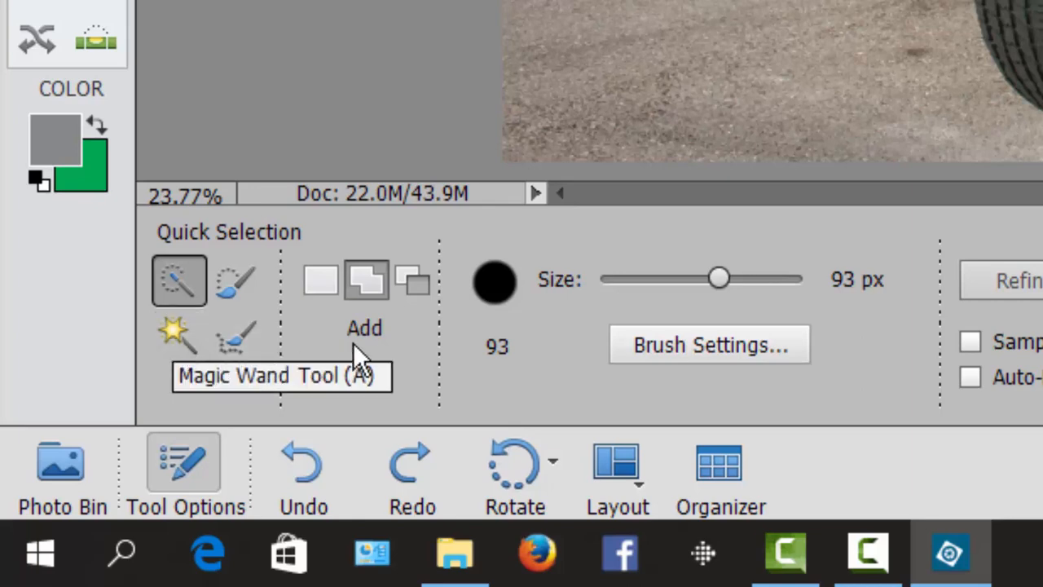
Activate the Magic Wand and set it to Add mode for building selections.
{"action": "left_click", "coordinate": [179, 335]}
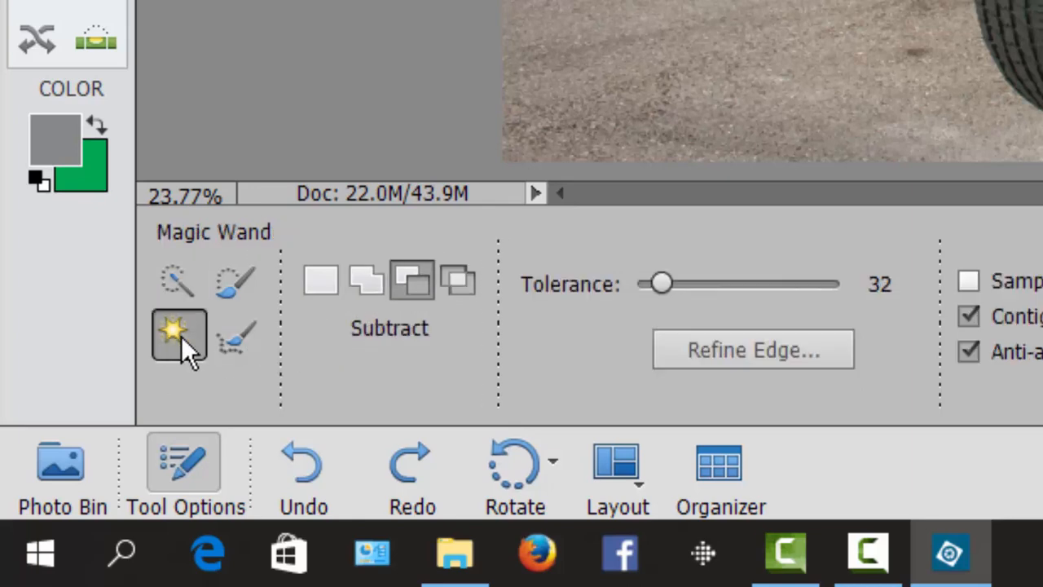
{"action": "left_click", "coordinate": [372, 288]}
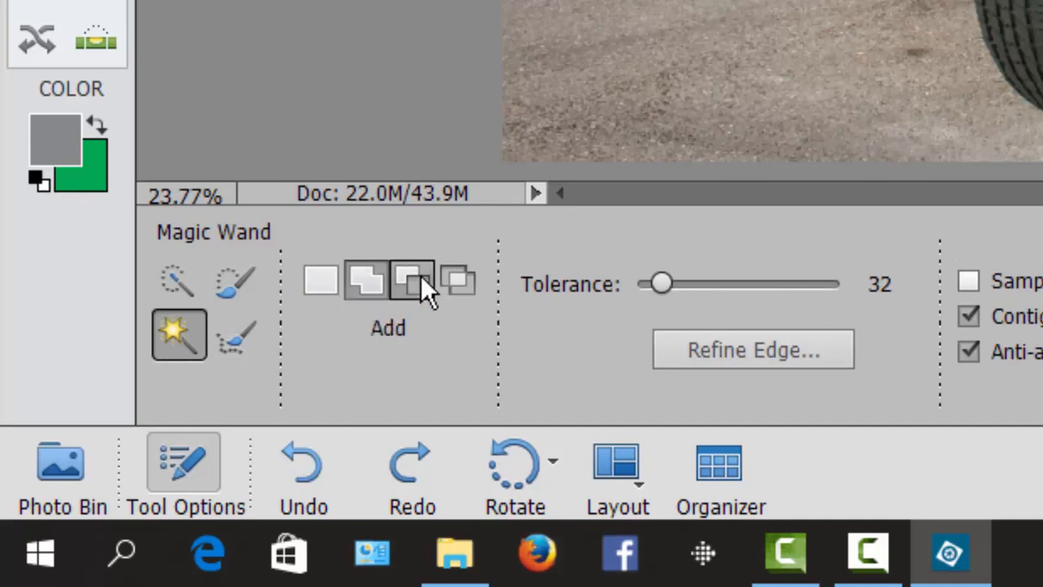
{"action": "left_click", "coordinate": [420, 275]}
{"action": "left_click", "coordinate": [374, 278]}
{"action": "left_click", "coordinate": [407, 280]}
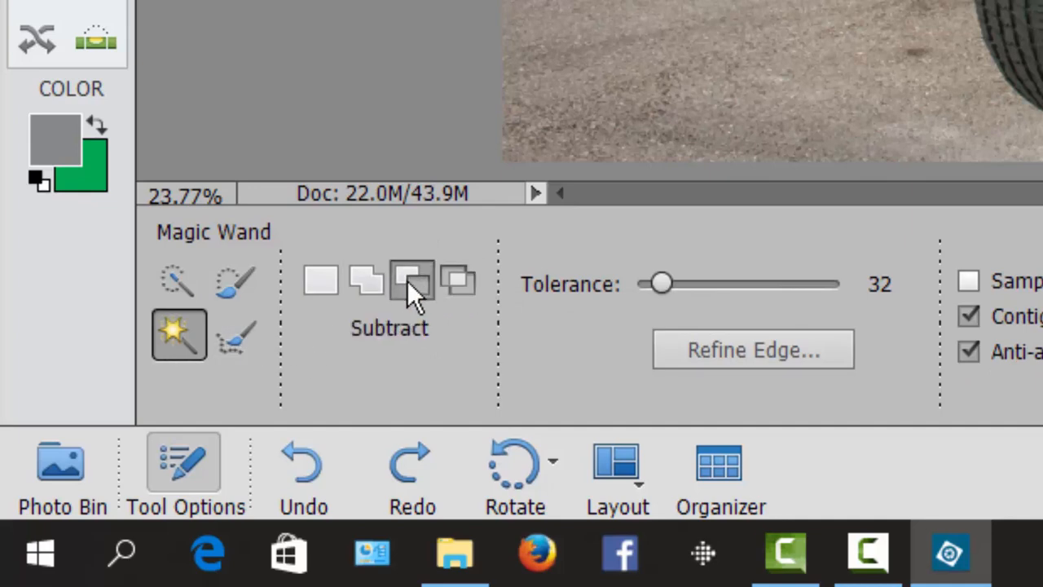
{"action": "left_click", "coordinate": [366, 281]}
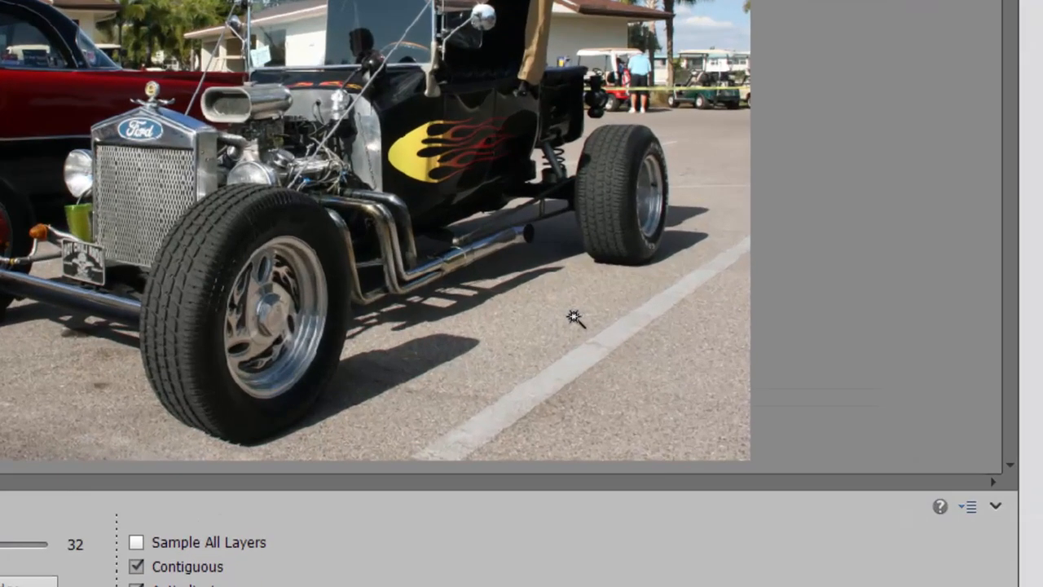
Select and delete the pavement behind the roadster's right front wheel, and the pavement in front of the grille.
{"action": "left_click", "coordinate": [575, 318]}
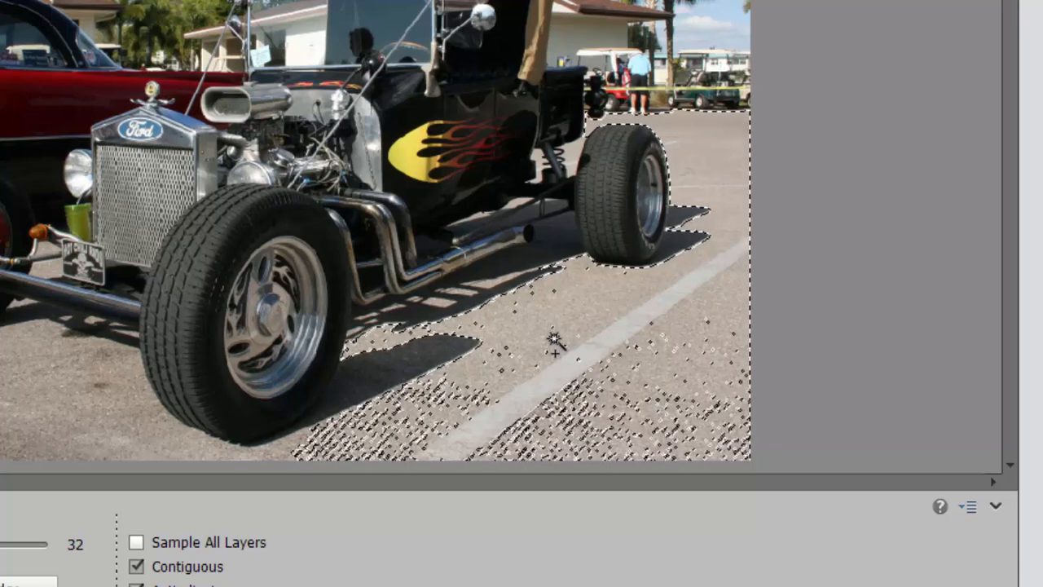
{"action": "key", "text": "Delete"}
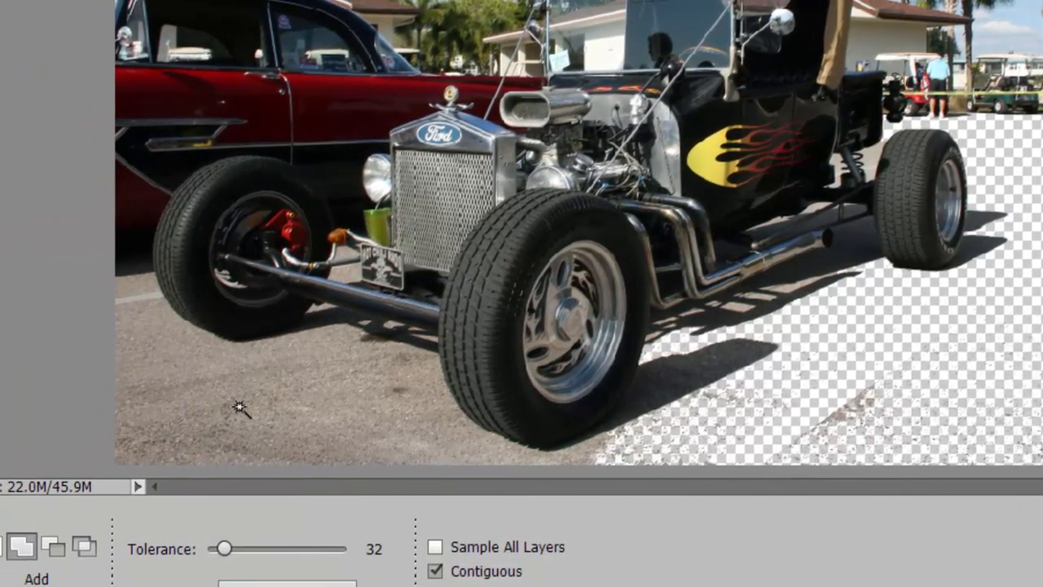
{"action": "left_click", "coordinate": [309, 407]}
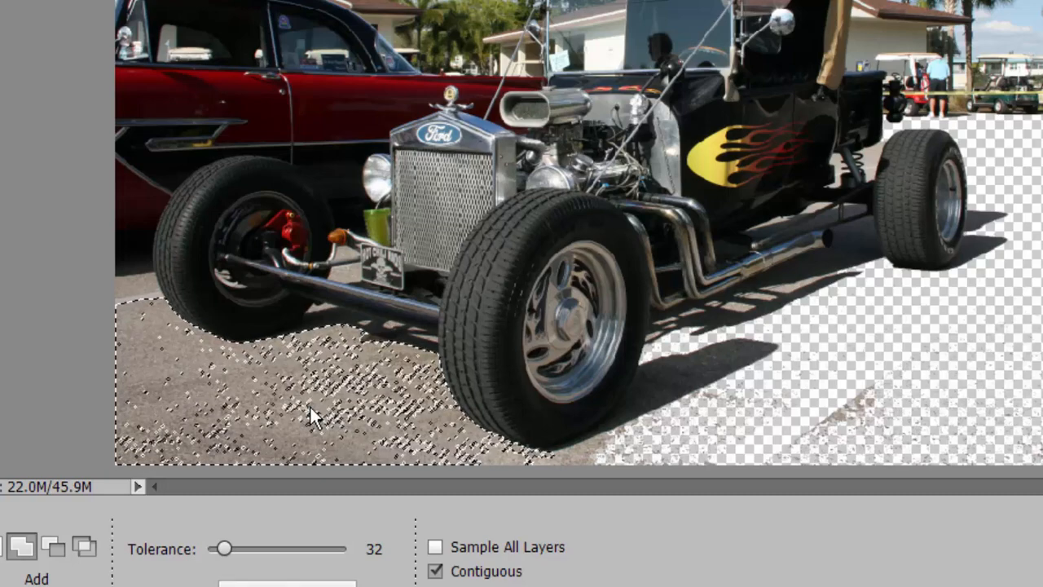
{"action": "key", "text": "Delete"}
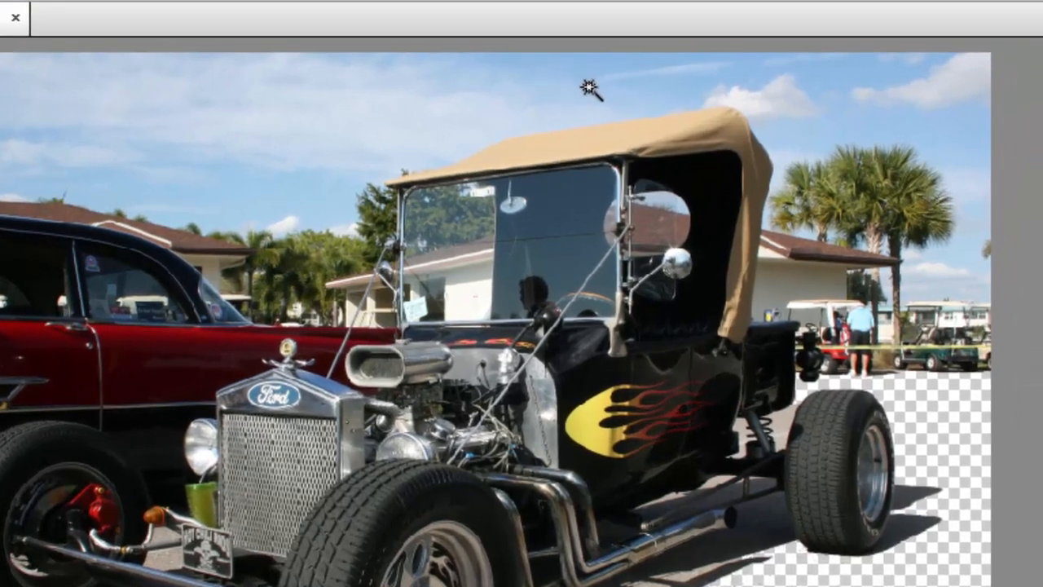
Select and delete the blue sky above the tan roof and the clouds beside and above the palm trees.
{"action": "left_click", "coordinate": [589, 90]}
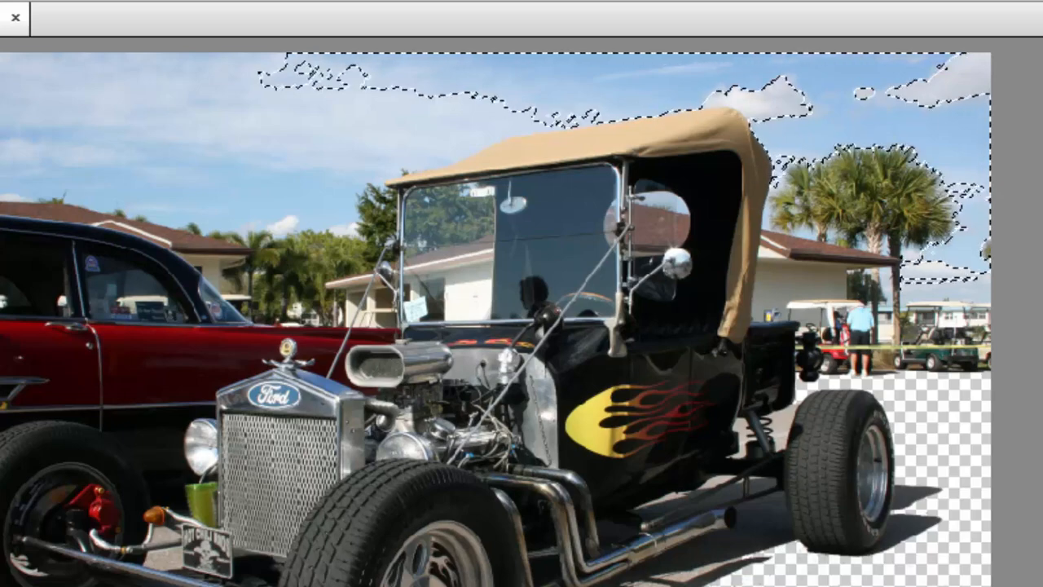
{"action": "key", "text": "Delete"}
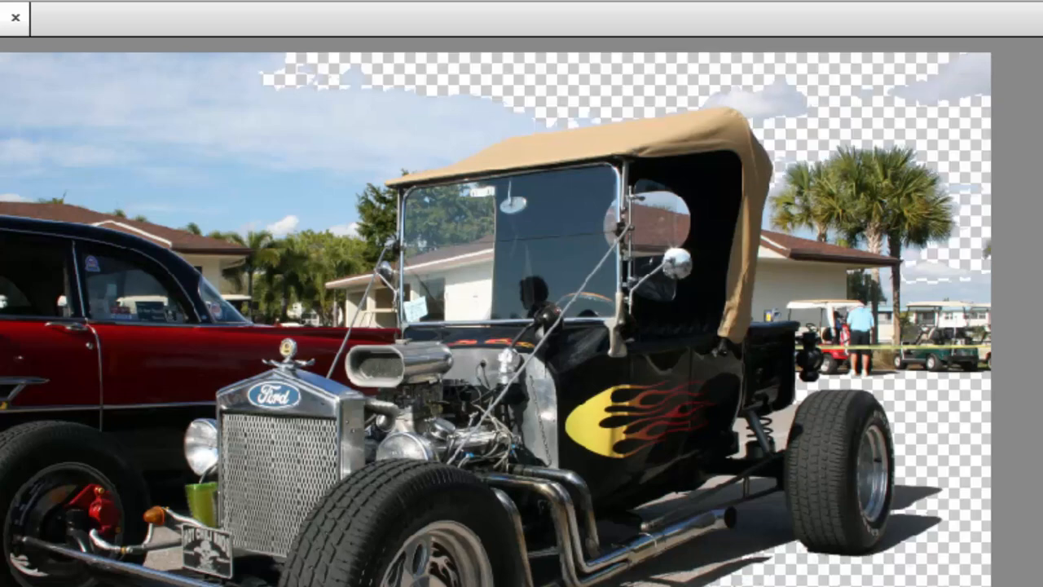
{"action": "left_click", "coordinate": [752, 103]}
{"action": "left_click", "coordinate": [797, 106]}
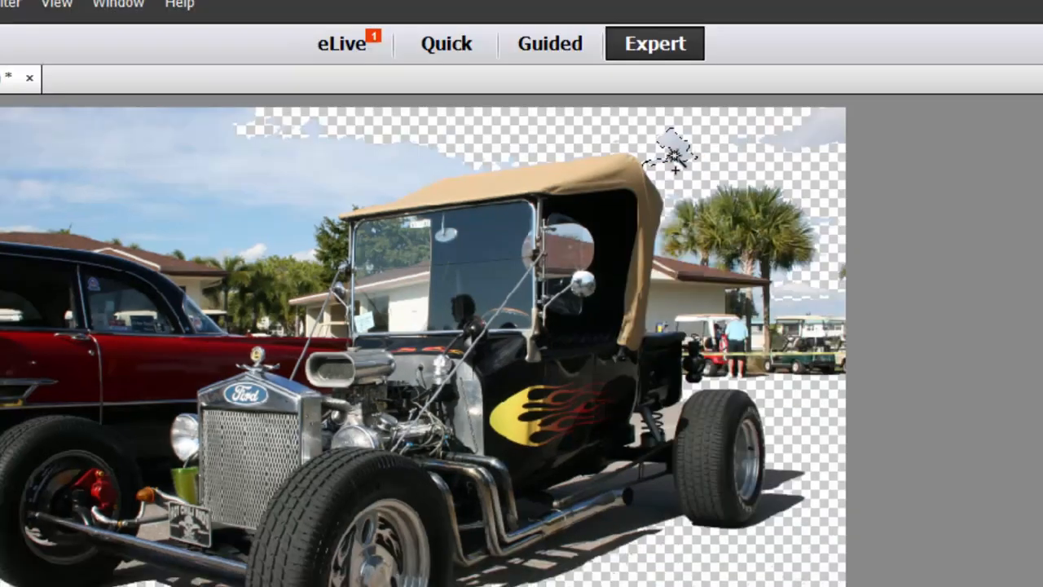
{"action": "key", "text": "Delete"}
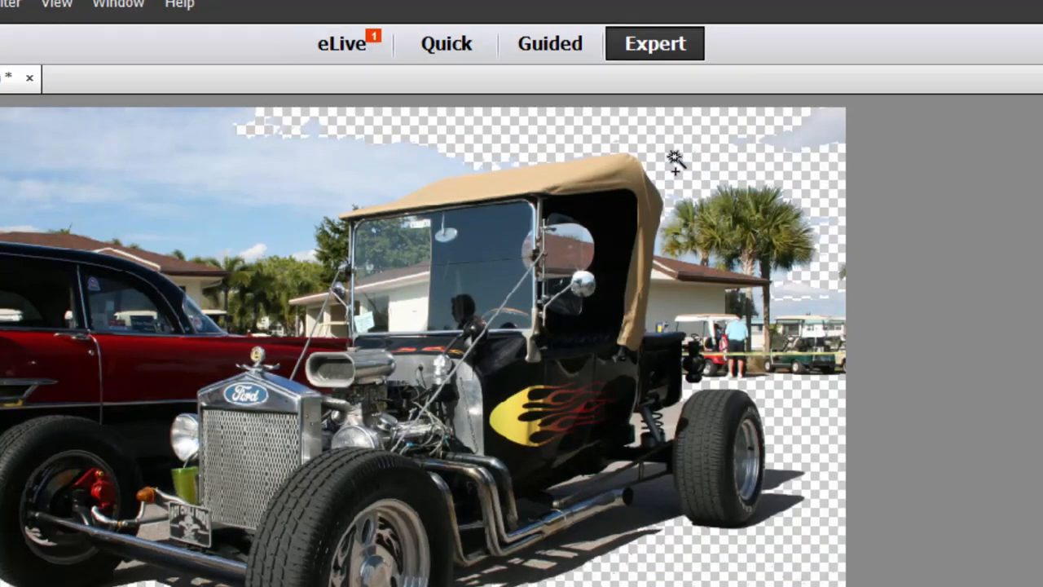
{"action": "left_click", "coordinate": [822, 133]}
{"action": "key", "text": "Delete"}
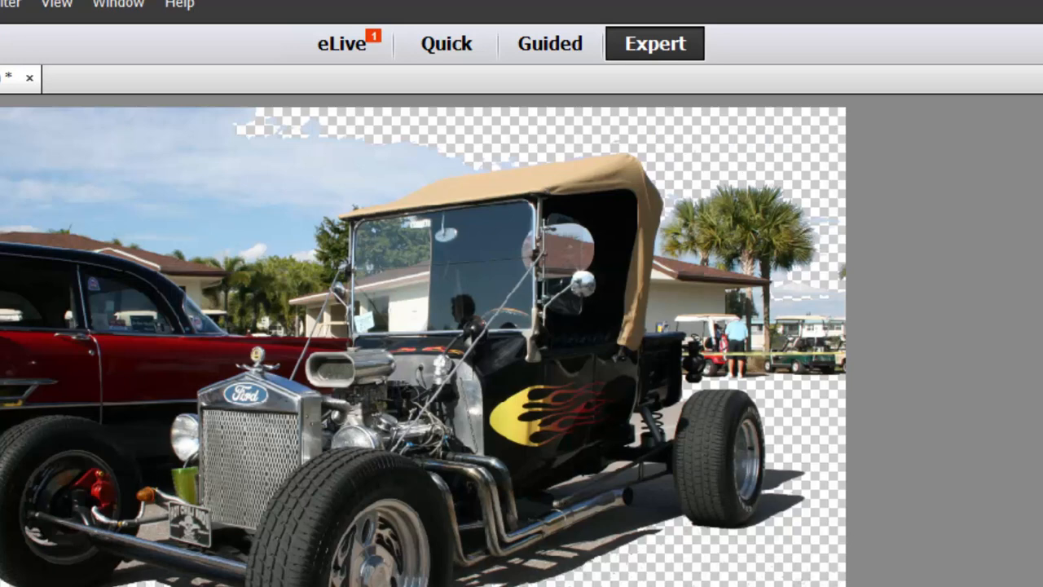
Select and delete the pale clouds and remaining blue sky above the red car.
{"action": "left_click", "coordinate": [318, 167]}
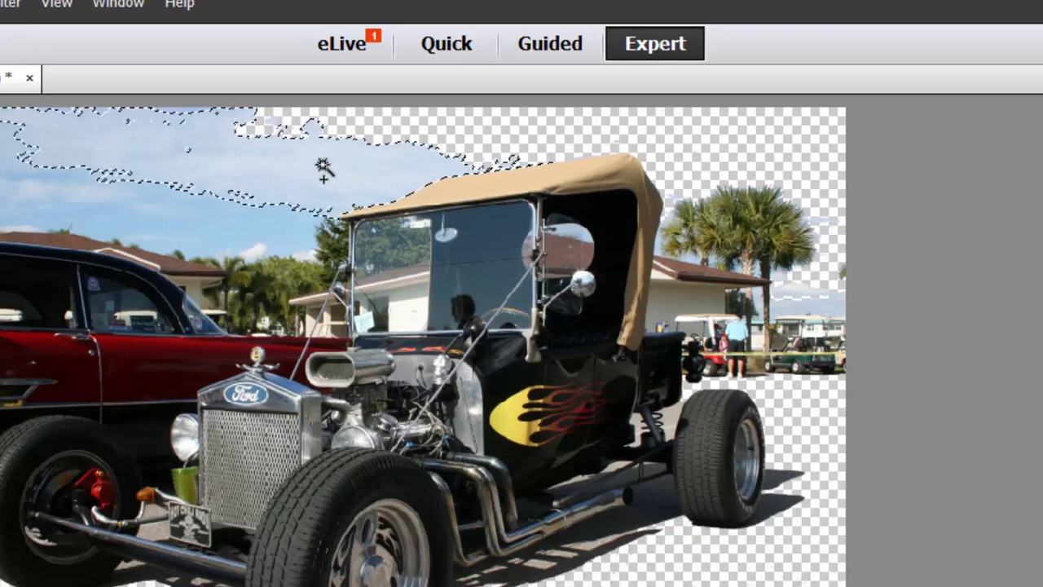
{"action": "key", "text": "Delete"}
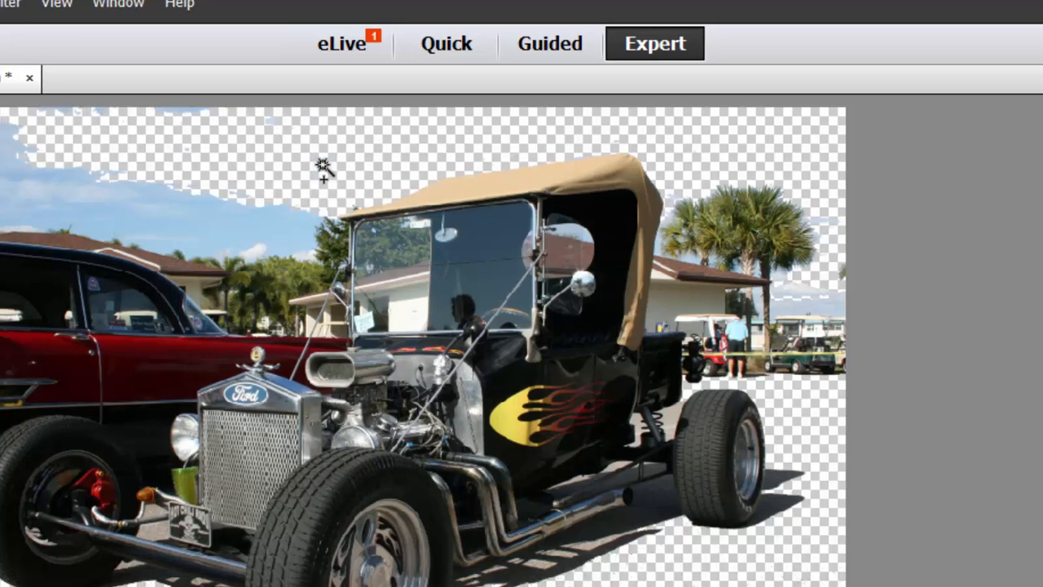
{"action": "left_click", "coordinate": [251, 234]}
{"action": "key", "text": "Delete"}
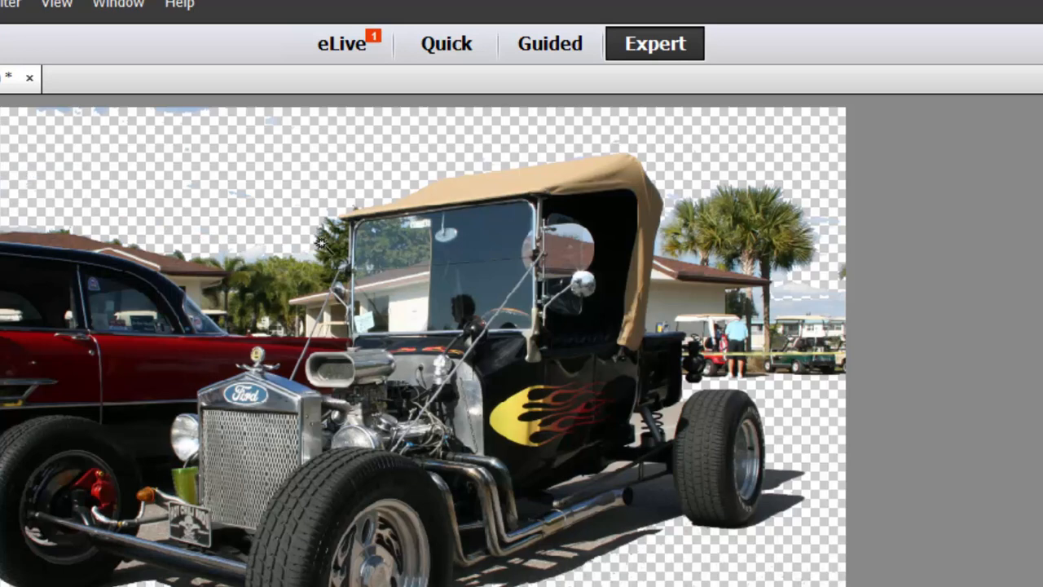
Select and delete the white wall and brown roof of the house behind the roadster's rear.
{"action": "left_click", "coordinate": [677, 302]}
{"action": "key", "text": "Delete"}
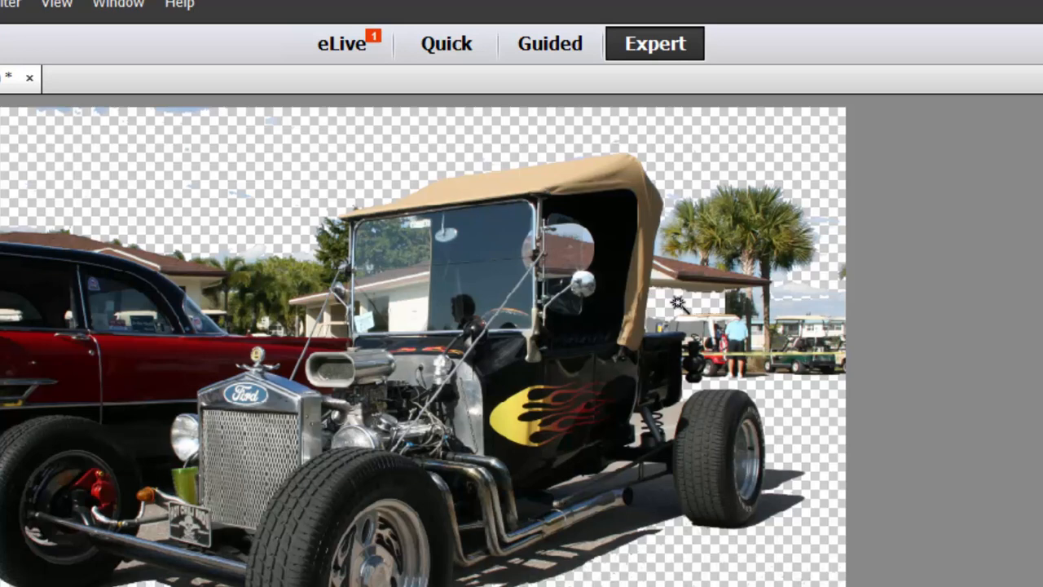
{"action": "left_click", "coordinate": [673, 268]}
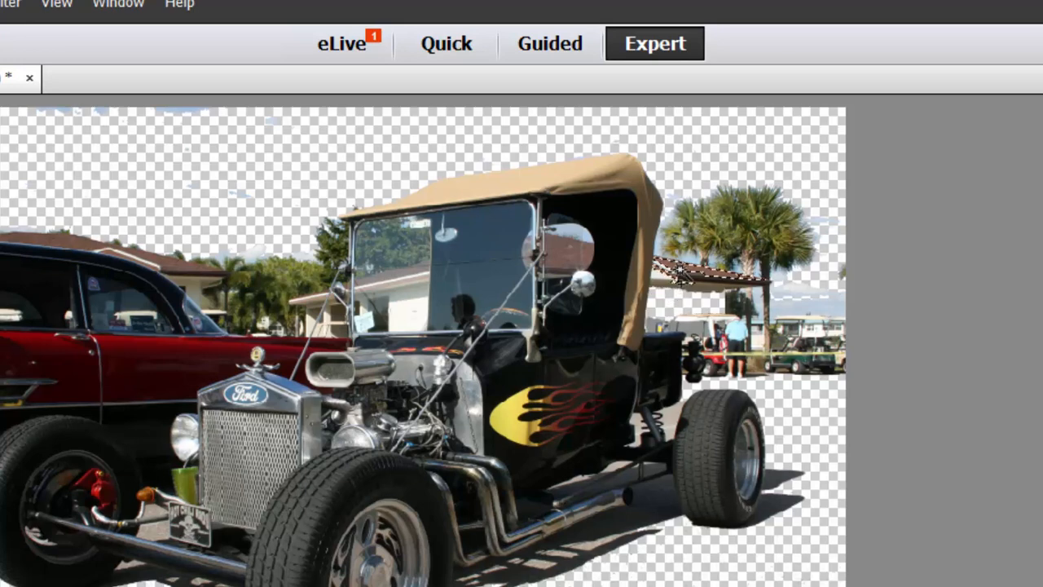
{"action": "key", "text": "Delete"}
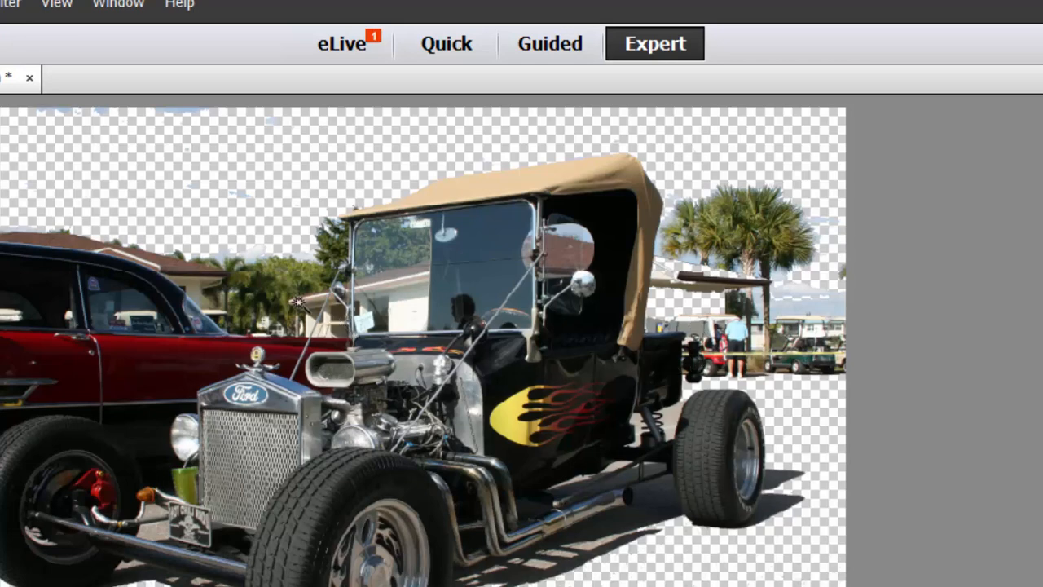
Select and delete the red side panel of the background car and the narrow red strip above it.
{"action": "left_click", "coordinate": [151, 367]}
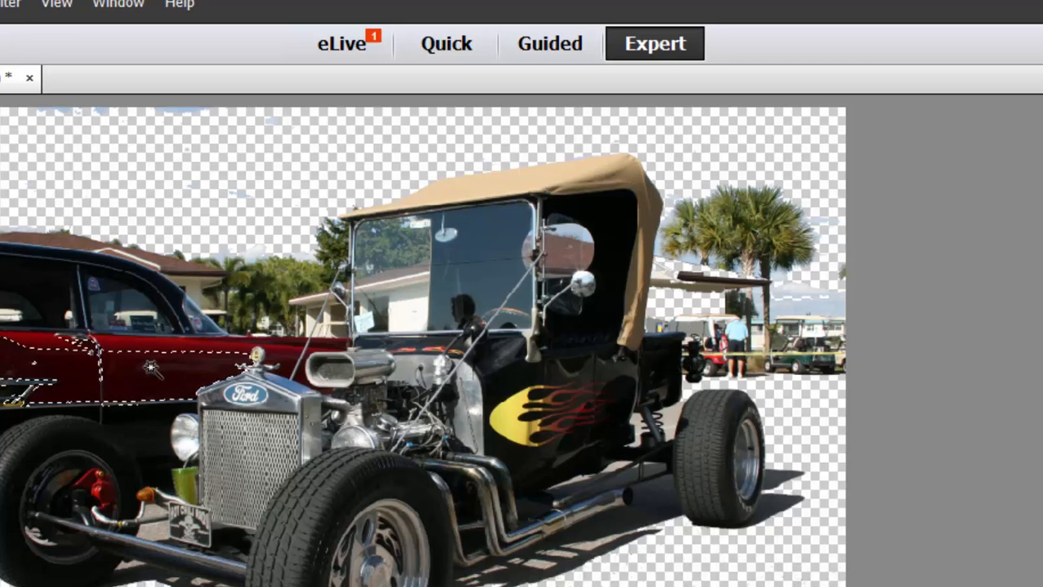
{"action": "key", "text": "Delete"}
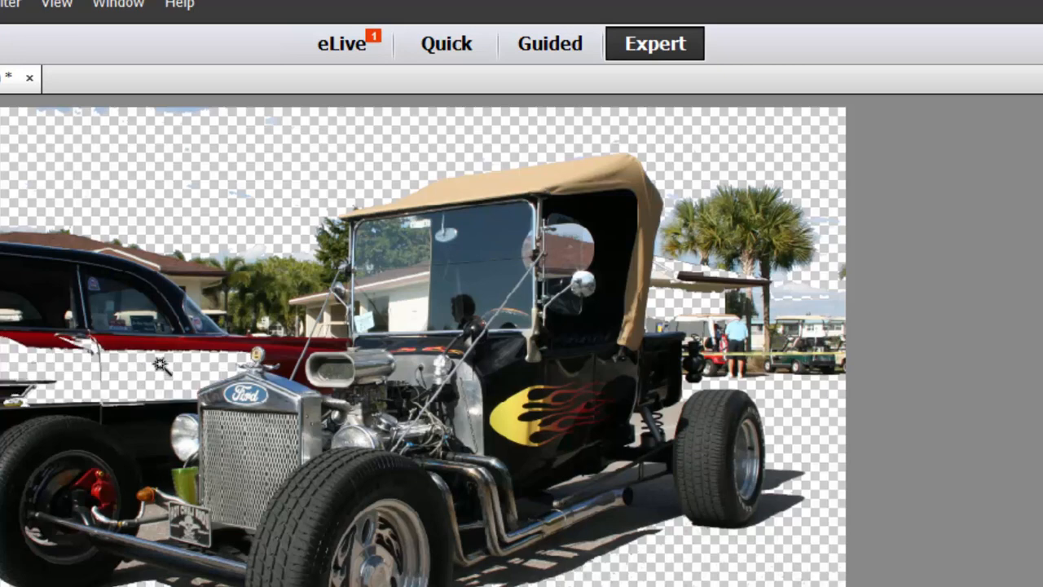
{"action": "left_click", "coordinate": [207, 345]}
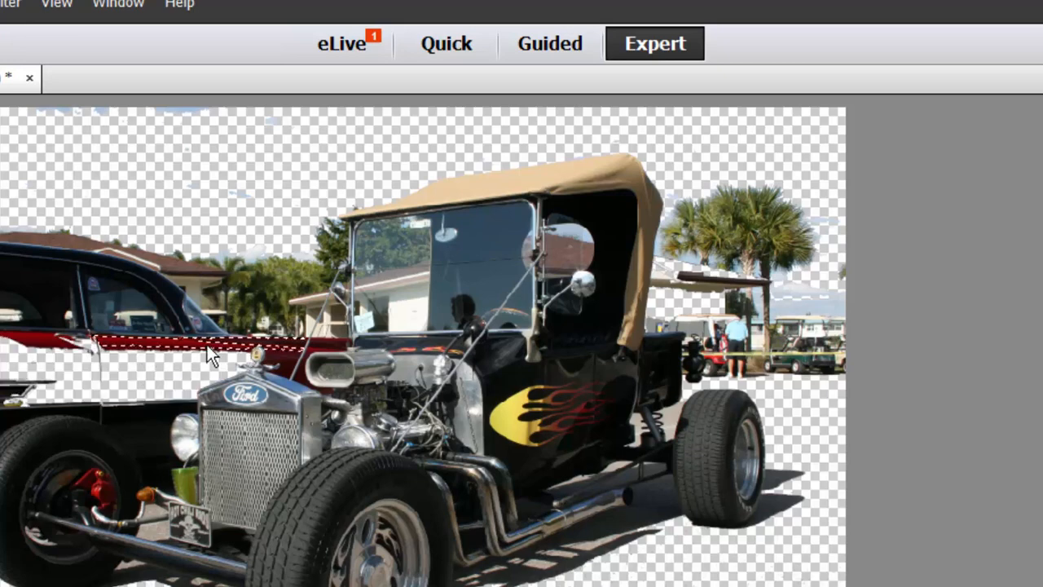
{"action": "key", "text": "Delete"}
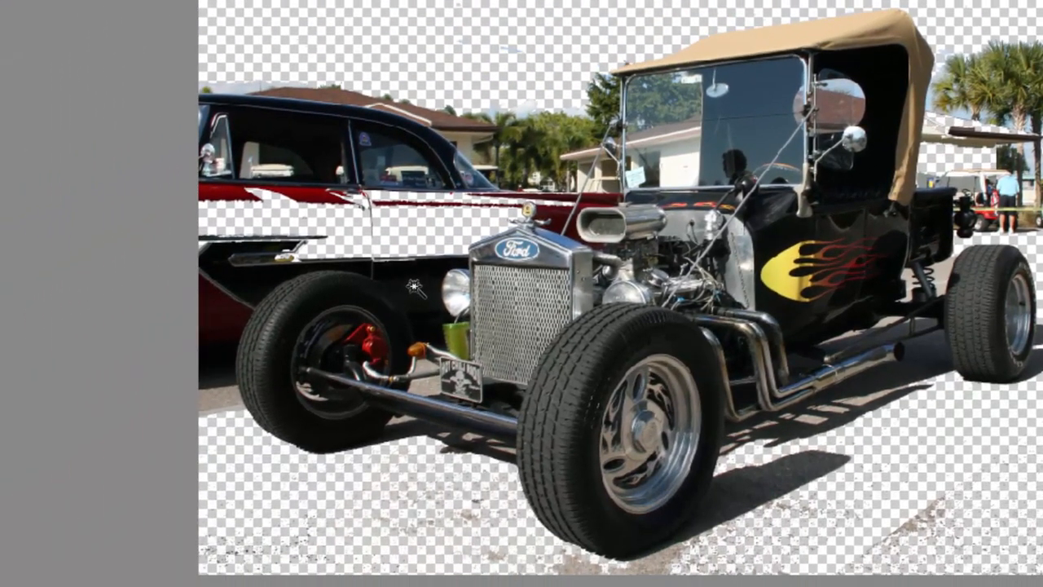
{"action": "left_click", "coordinate": [413, 284]}
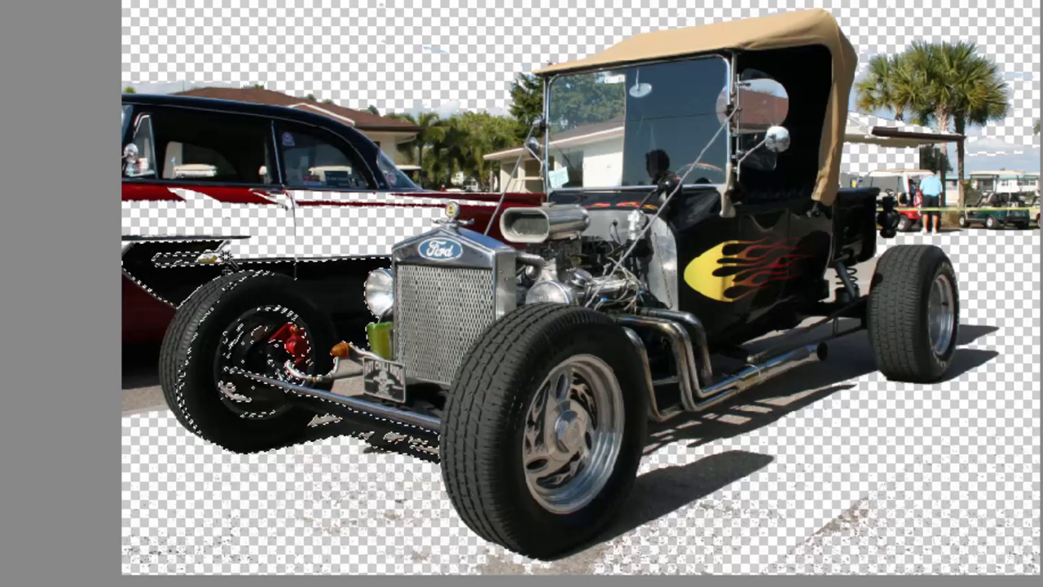
{"action": "key", "text": "ctrl+z"}
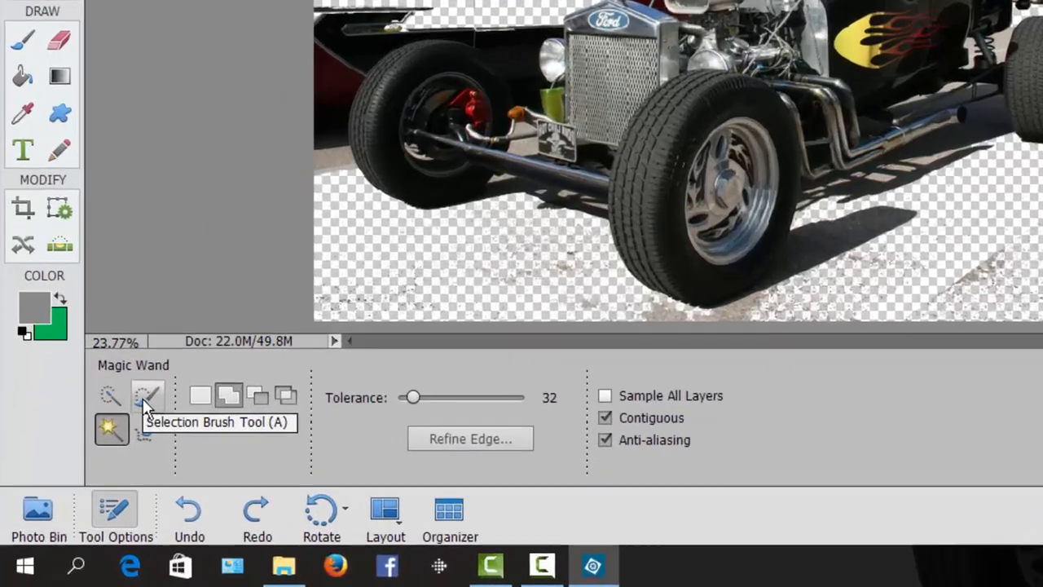
Paint a Selection Brush stroke across the transparent area above the roadster and down onto its tan roof.
{"action": "left_click", "coordinate": [91, 472]}
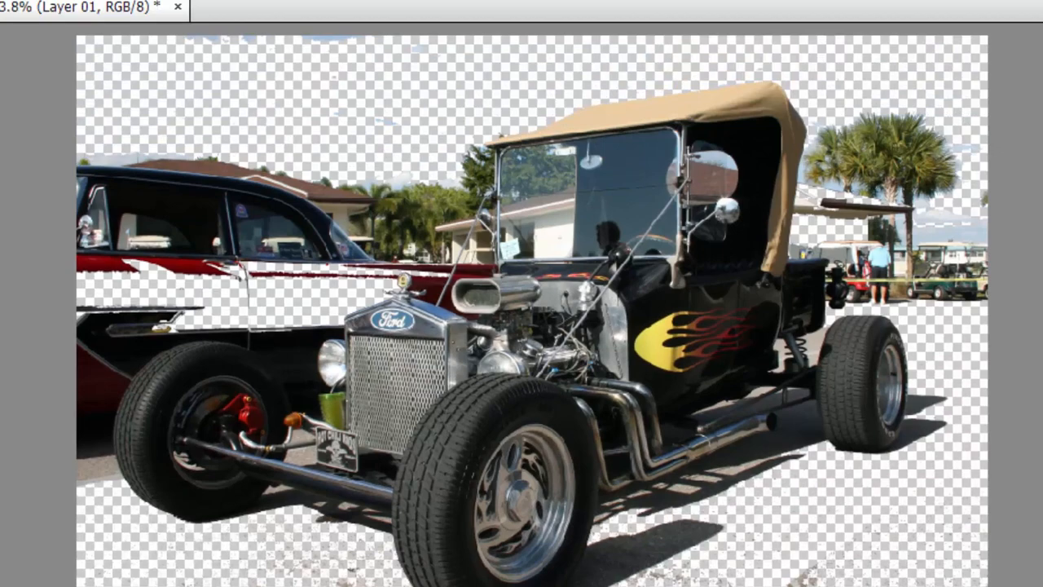
{"action": "key", "text": "ctrl+plus"}
{"action": "key", "text": "ctrl+plus"}
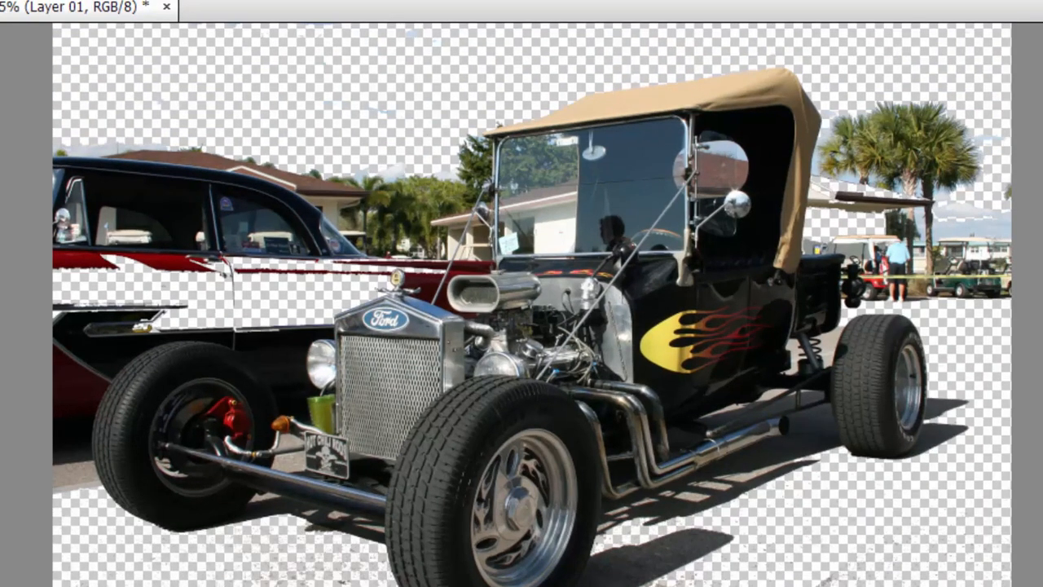
{"action": "key", "text": "ctrl+minus"}
{"action": "key", "text": "ctrl+minus"}
{"action": "key", "text": "ctrl+plus"}
{"action": "key", "text": "ctrl+plus"}
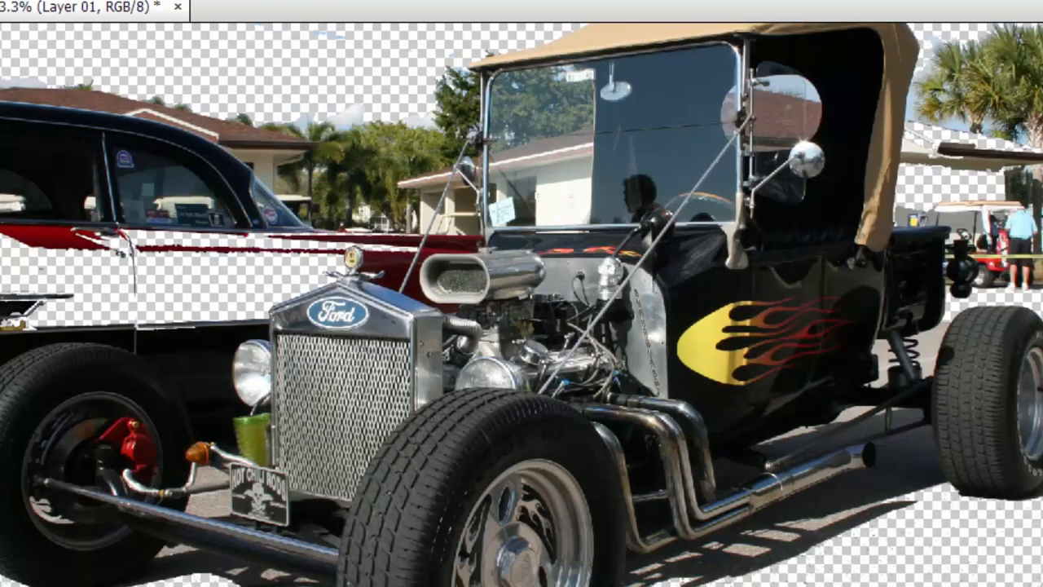
{"action": "key", "text": "ctrl+plus"}
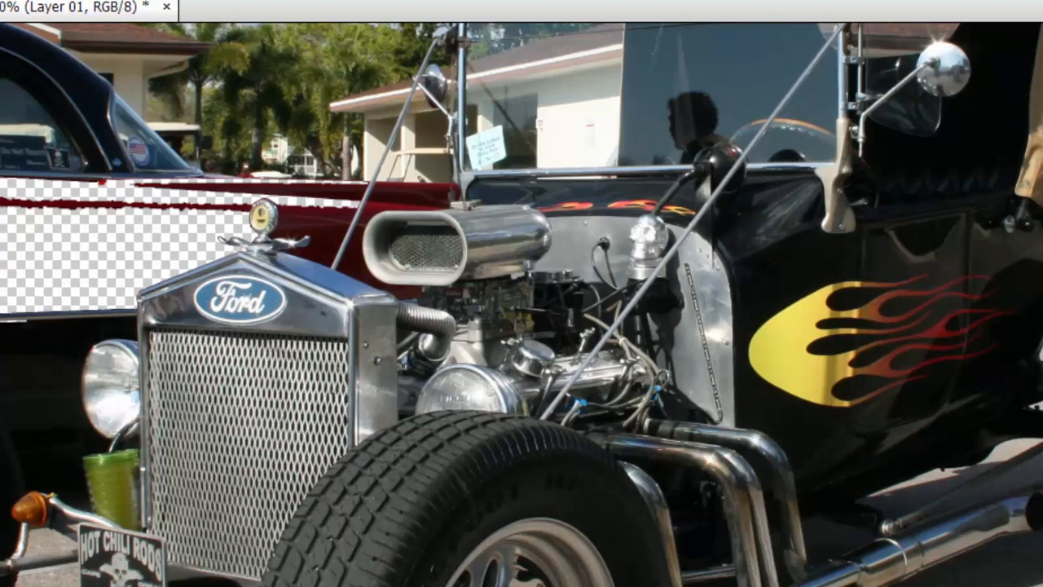
{"action": "scroll", "coordinate": [521, 304], "scroll_direction": "up", "scroll_amount": 10}
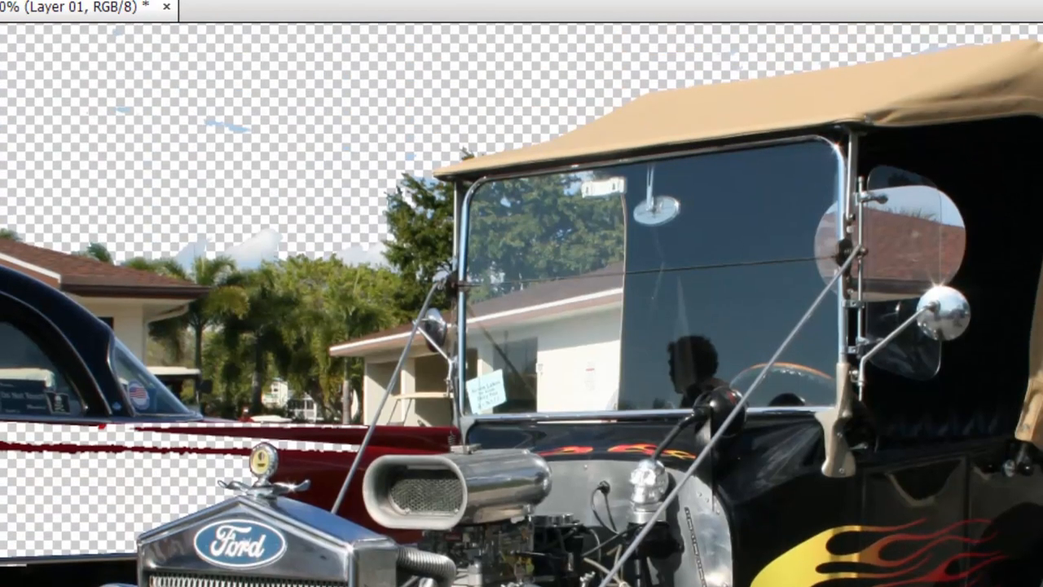
{"action": "scroll", "coordinate": [521, 304], "scroll_direction": "up", "scroll_amount": 3}
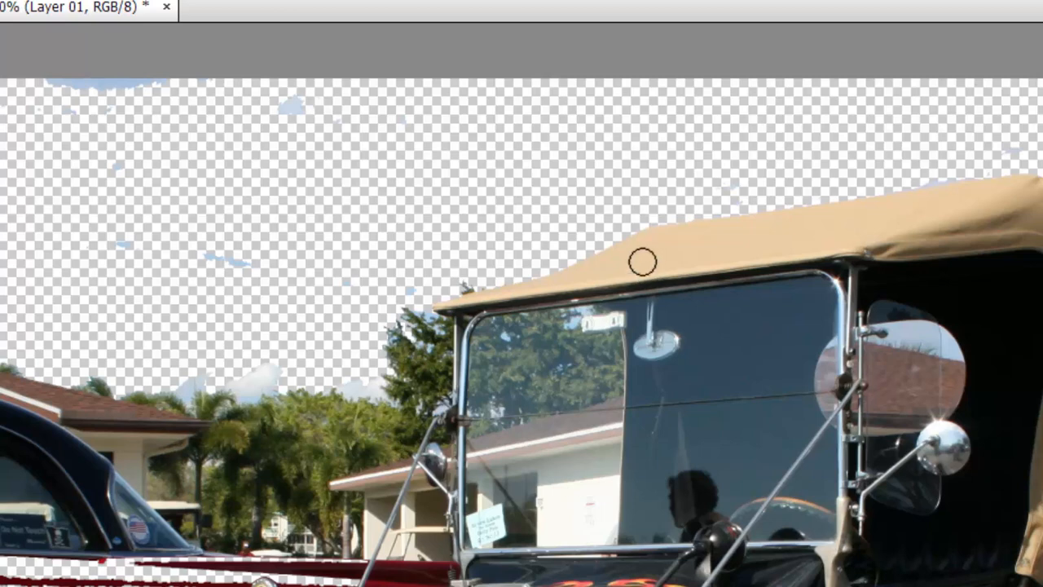
{"action": "mouse_move", "coordinate": [610, 175]}
{"action": "left_mouse_down"}
{"action": "mouse_move", "coordinate": [718, 181]}
{"action": "mouse_move", "coordinate": [743, 258]}
{"action": "left_mouse_up"}
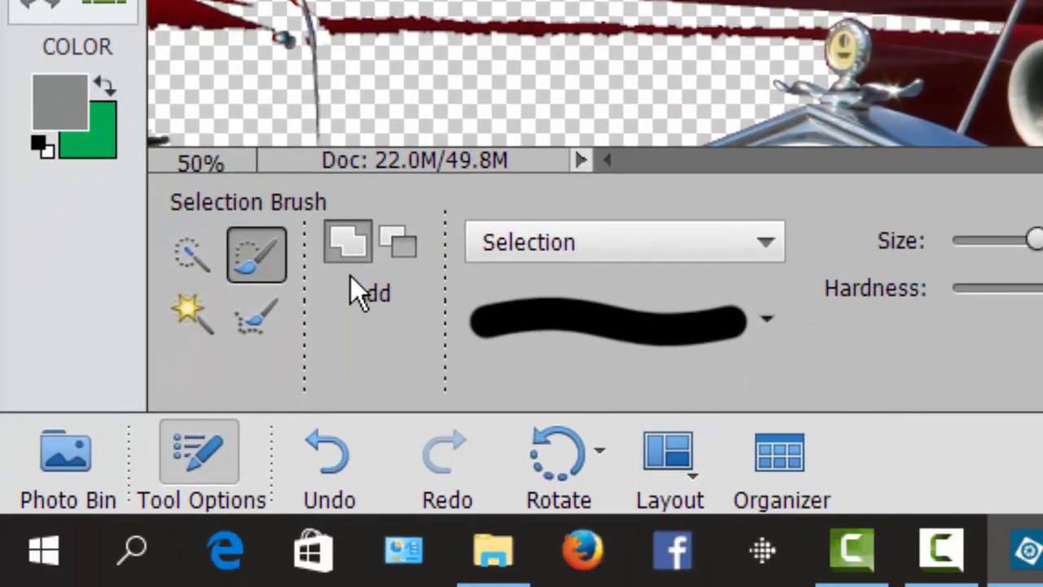
Subtract the part overlapping the tan roof from the selection, delete the blue specks inside it, and deselect.
{"action": "left_click", "coordinate": [403, 252]}
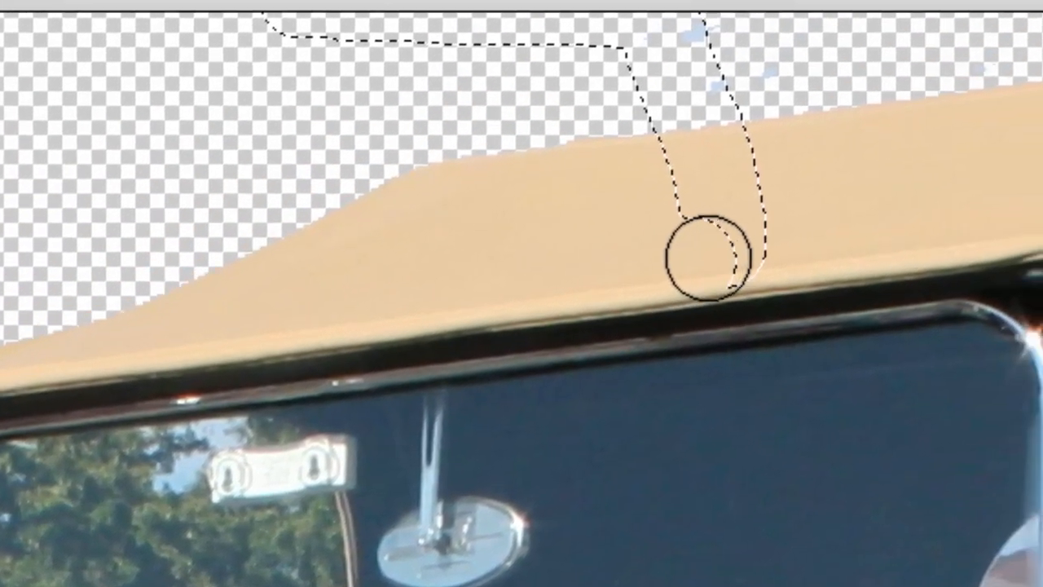
{"action": "mouse_move", "coordinate": [709, 259]}
{"action": "left_mouse_down"}
{"action": "mouse_move", "coordinate": [769, 244]}
{"action": "mouse_move", "coordinate": [811, 216]}
{"action": "mouse_move", "coordinate": [786, 183]}
{"action": "mouse_move", "coordinate": [650, 190]}
{"action": "mouse_move", "coordinate": [740, 167]}
{"action": "mouse_move", "coordinate": [689, 174]}
{"action": "left_mouse_up"}
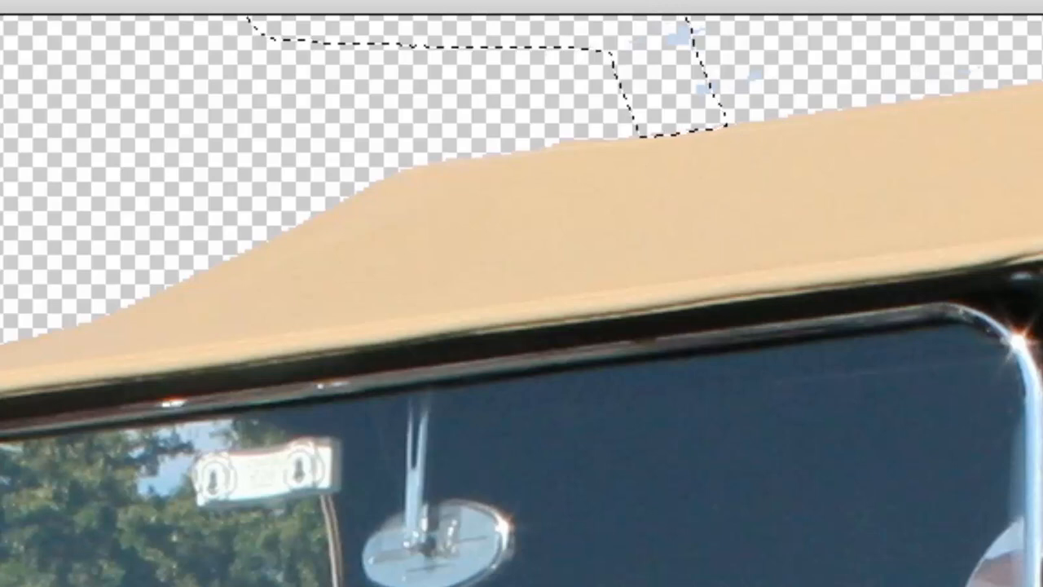
{"action": "scroll", "coordinate": [522, 300], "scroll_direction": "up", "scroll_amount": 5}
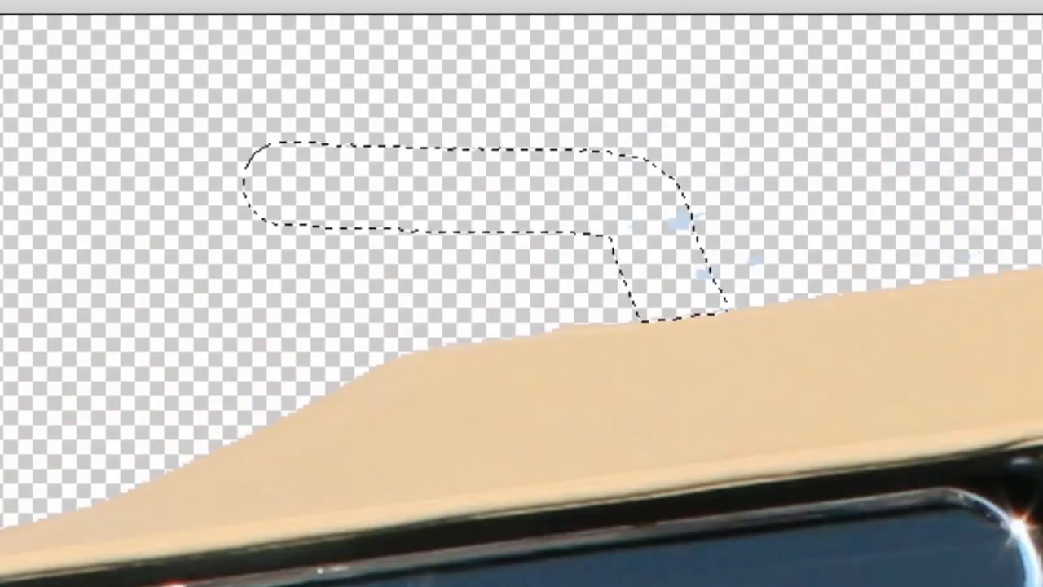
{"action": "key", "text": "Delete"}
{"action": "key", "text": "ctrl+d"}
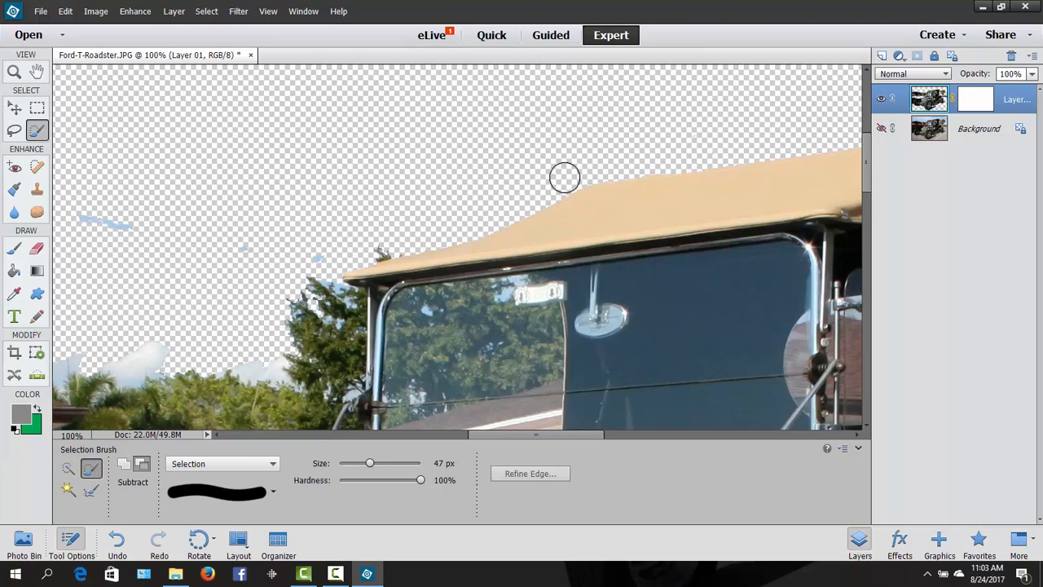
Set the Selection Brush size to 32 px.
{"action": "mouse_move", "coordinate": [368, 463]}
{"action": "left_mouse_down"}
{"action": "mouse_move", "coordinate": [362, 486]}
{"action": "mouse_move", "coordinate": [359, 463]}
{"action": "left_mouse_up"}
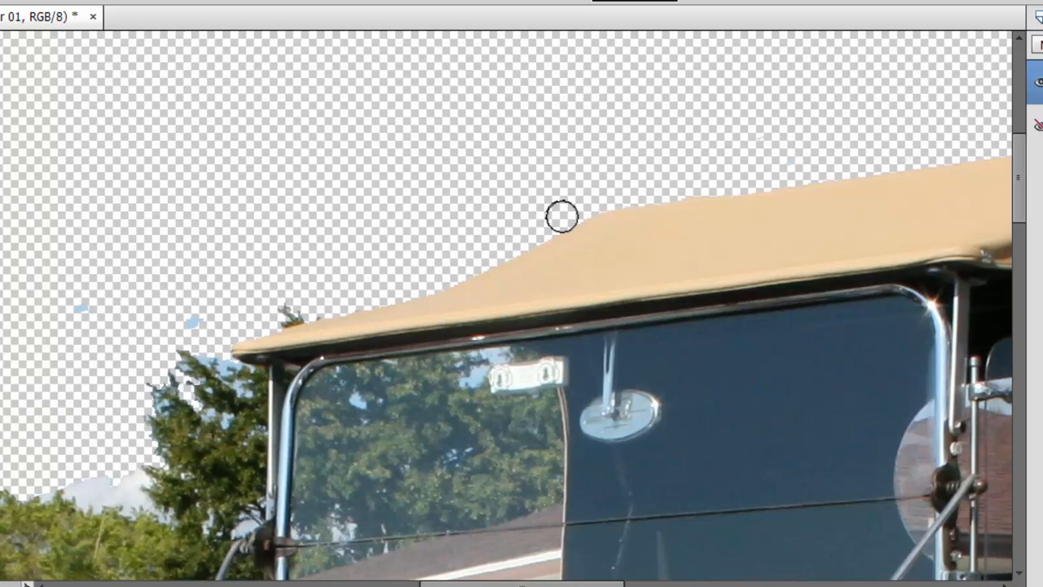
Try to select the tree, the roof's front edge and the blue sky specks with Selection Brush strokes in Subtract mode.
{"action": "left_click", "coordinate": [476, 259], "text": "shift"}
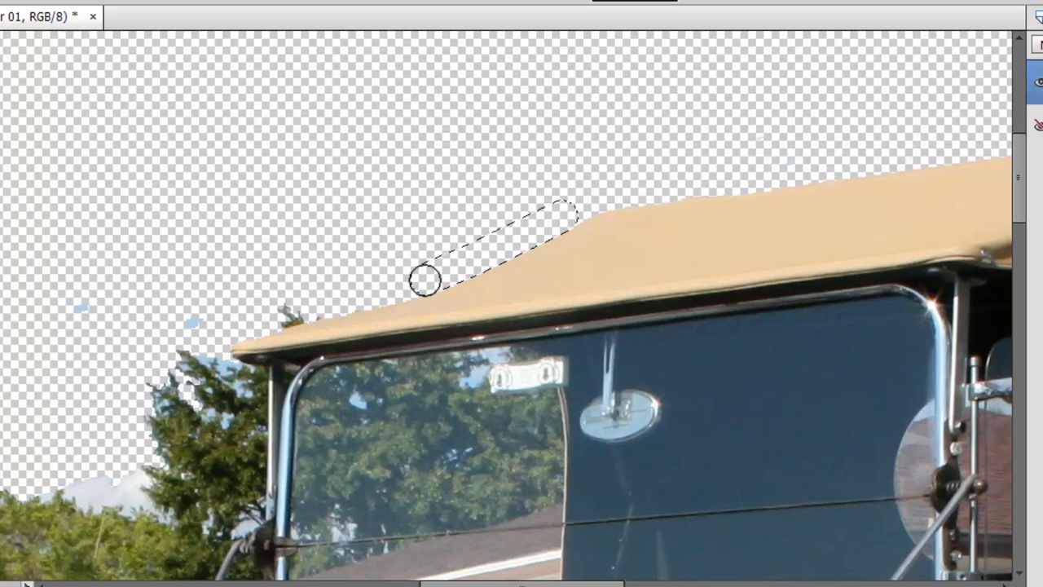
{"action": "left_click", "coordinate": [367, 294]}
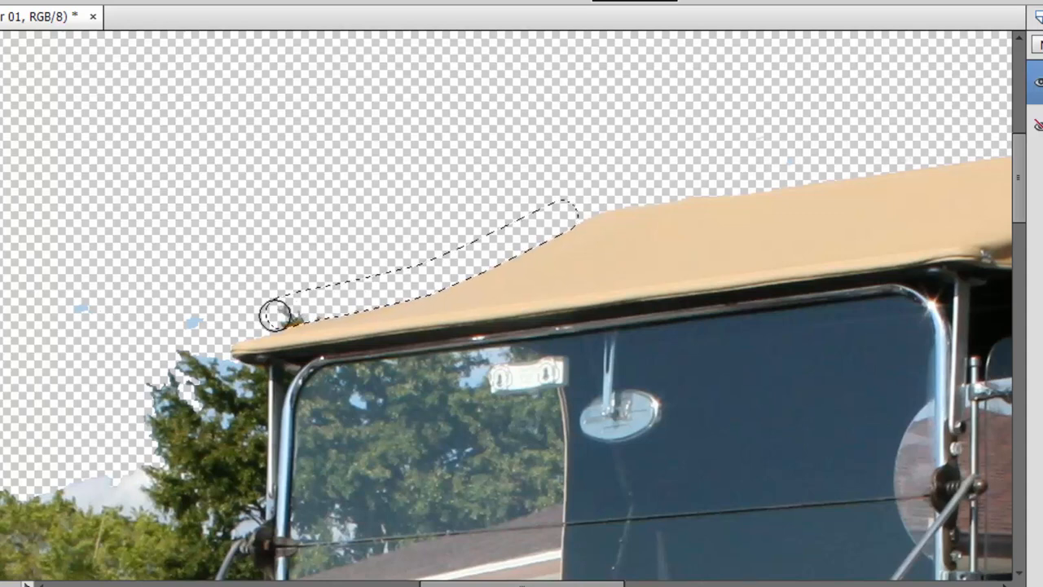
{"action": "left_click", "coordinate": [226, 331]}
{"action": "left_click_drag", "start_coordinate": [221, 334], "coordinate": [213, 351]}
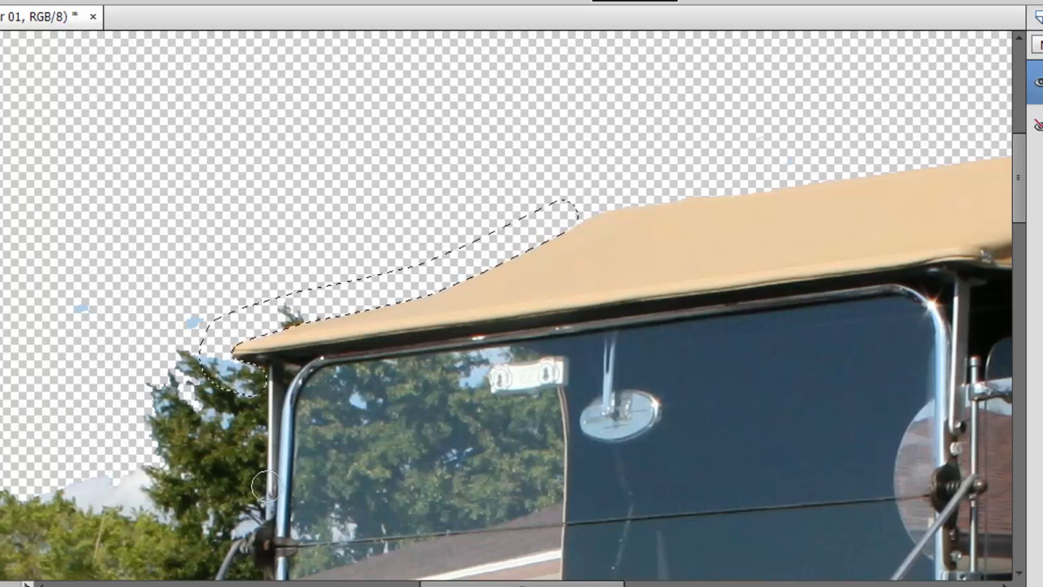
{"action": "mouse_move", "coordinate": [251, 487]}
{"action": "left_mouse_down"}
{"action": "mouse_move", "coordinate": [228, 395]}
{"action": "mouse_move", "coordinate": [190, 377]}
{"action": "mouse_move", "coordinate": [197, 475]}
{"action": "mouse_move", "coordinate": [205, 480]}
{"action": "mouse_move", "coordinate": [209, 375]}
{"action": "mouse_move", "coordinate": [178, 466]}
{"action": "mouse_move", "coordinate": [158, 367]}
{"action": "mouse_move", "coordinate": [144, 467]}
{"action": "mouse_move", "coordinate": [160, 350]}
{"action": "mouse_move", "coordinate": [165, 377]}
{"action": "mouse_move", "coordinate": [194, 378]}
{"action": "mouse_move", "coordinate": [191, 308]}
{"action": "mouse_move", "coordinate": [160, 320]}
{"action": "mouse_move", "coordinate": [231, 314]}
{"action": "left_mouse_up"}
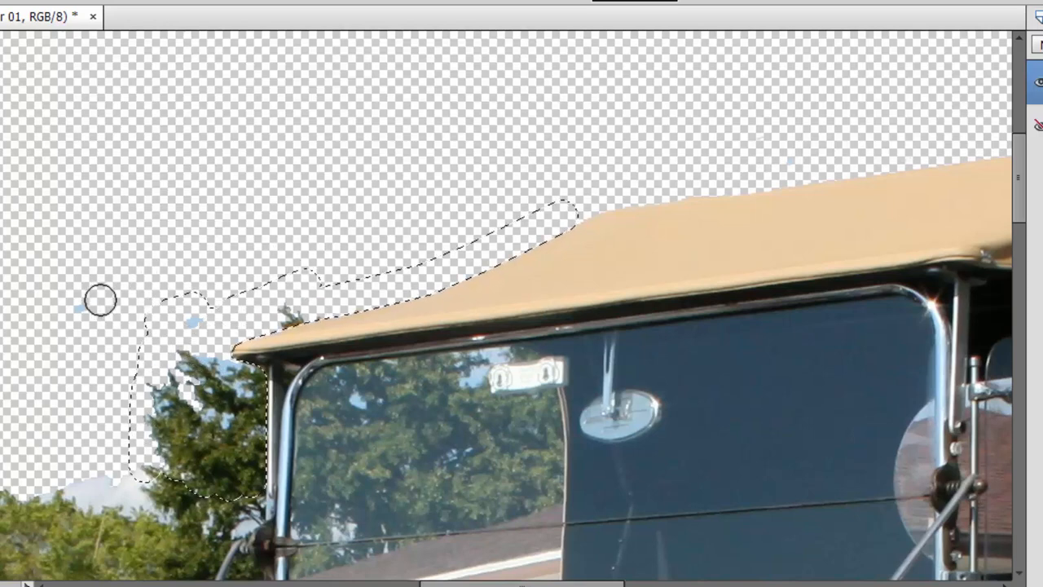
{"action": "left_click_drag", "start_coordinate": [92, 310], "coordinate": [47, 305]}
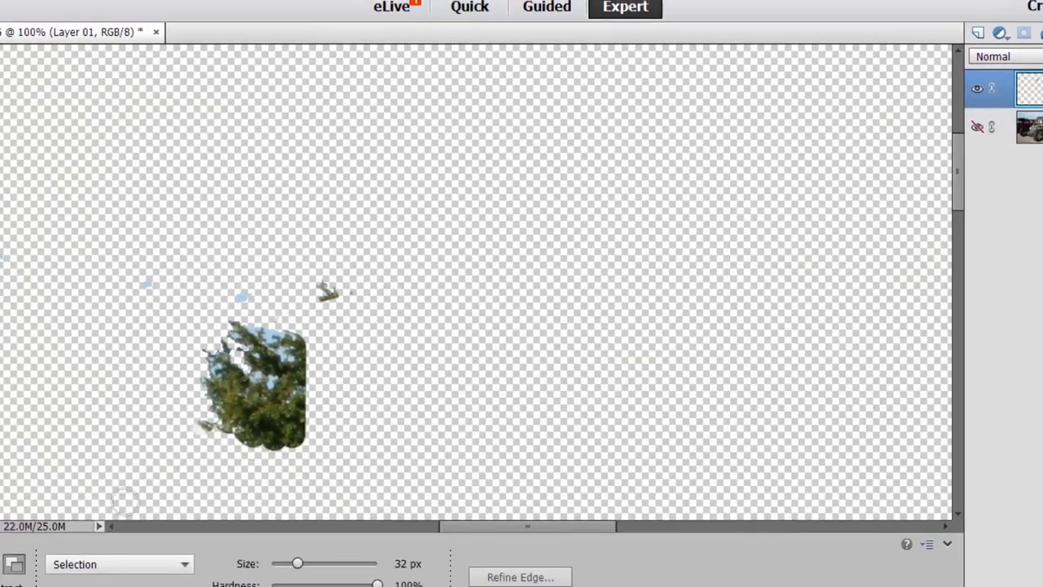
Undo the deletion and the Selection Brush strokes around the tree and roof edge.
{"action": "key", "text": "ctrl+z"}
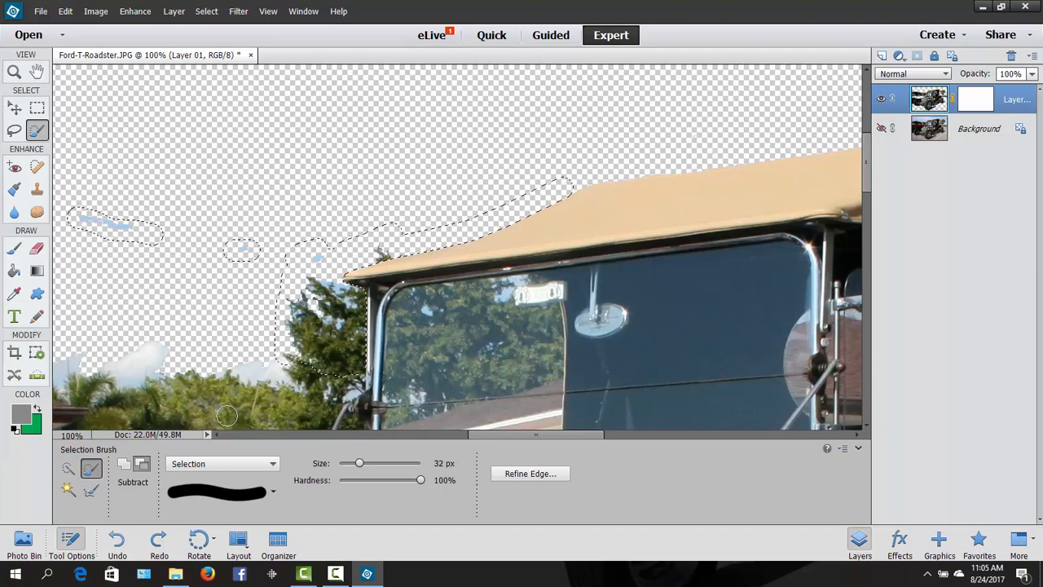
{"action": "key", "text": "ctrl+y"}
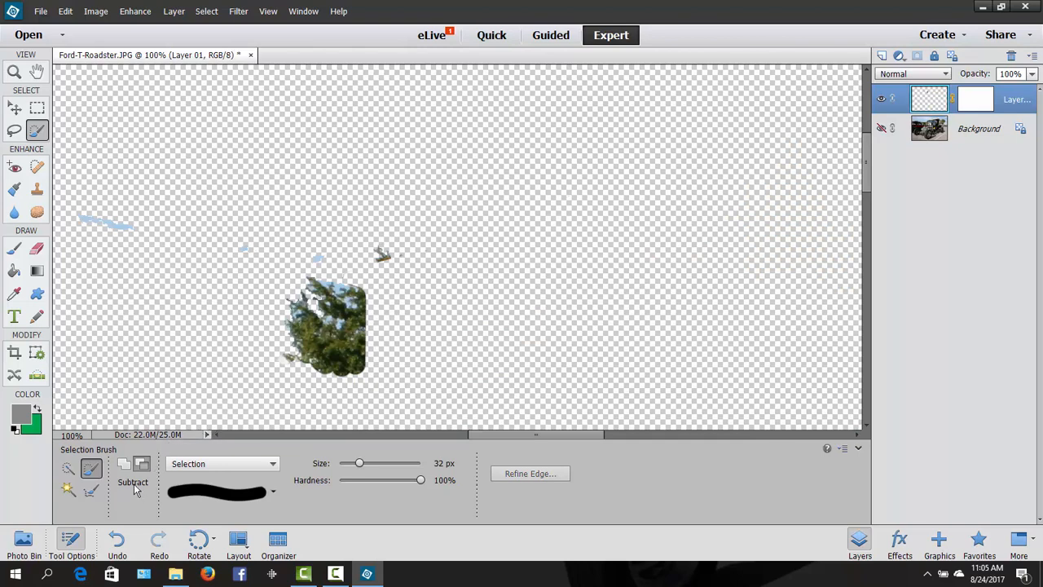
{"action": "key", "text": "ctrl+z"}
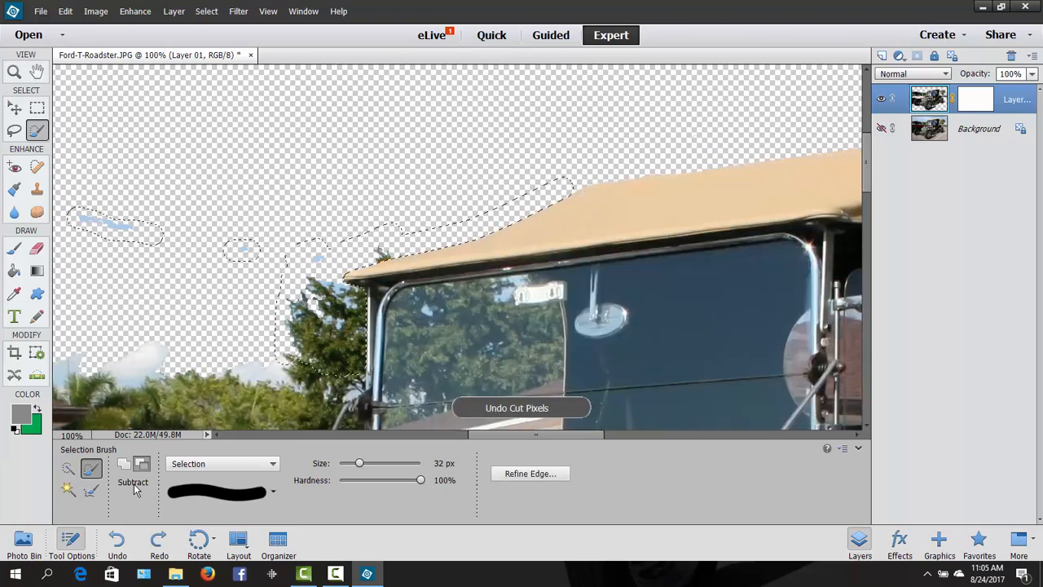
{"action": "key", "text": "ctrl+z"}
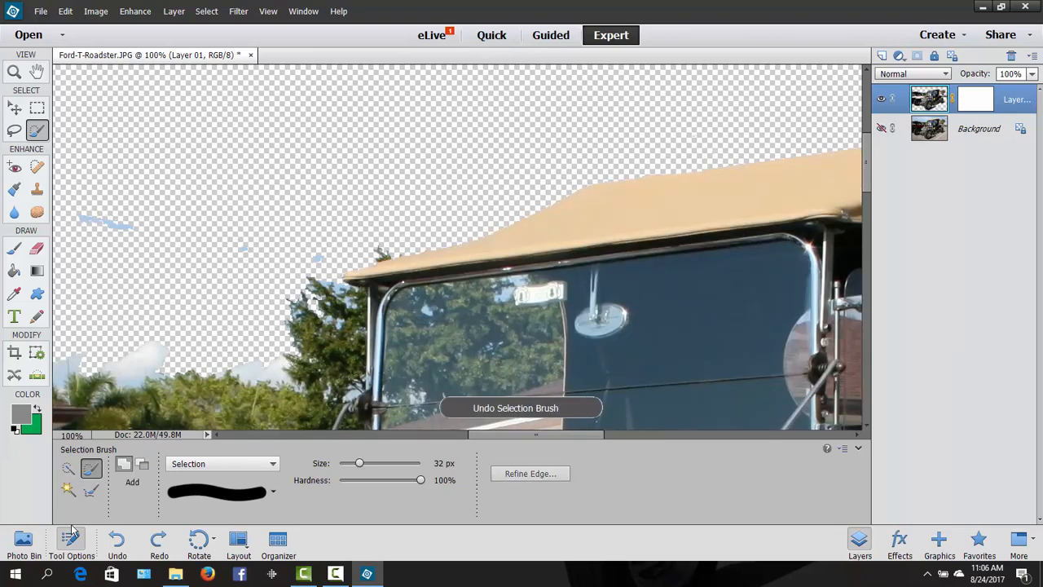
Put the Selection Brush in Add mode, select the blue sky specks in front of the roof, delete them, and deselect.
{"action": "left_click", "coordinate": [142, 464]}
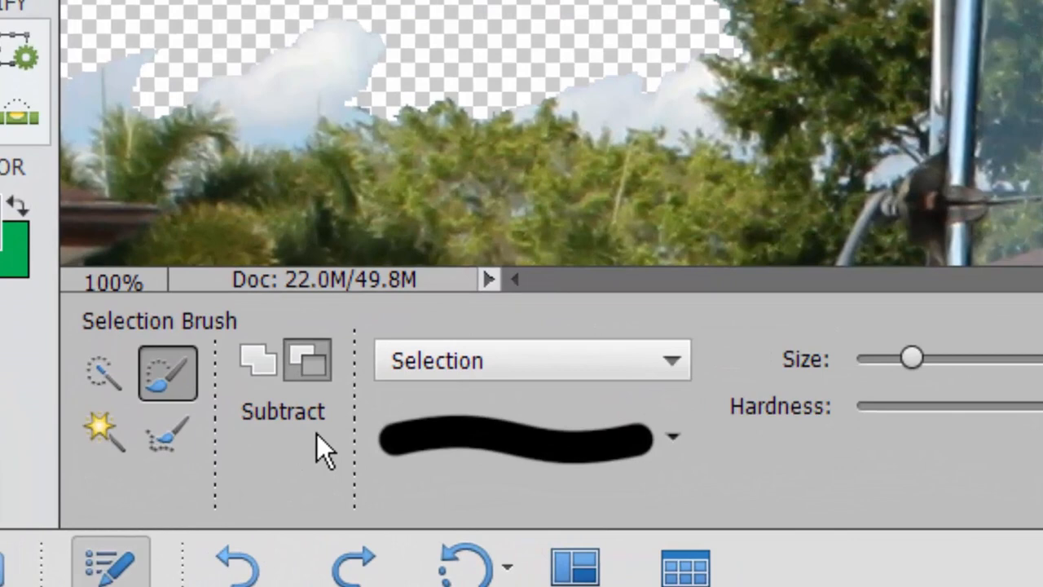
{"action": "left_click", "coordinate": [248, 361]}
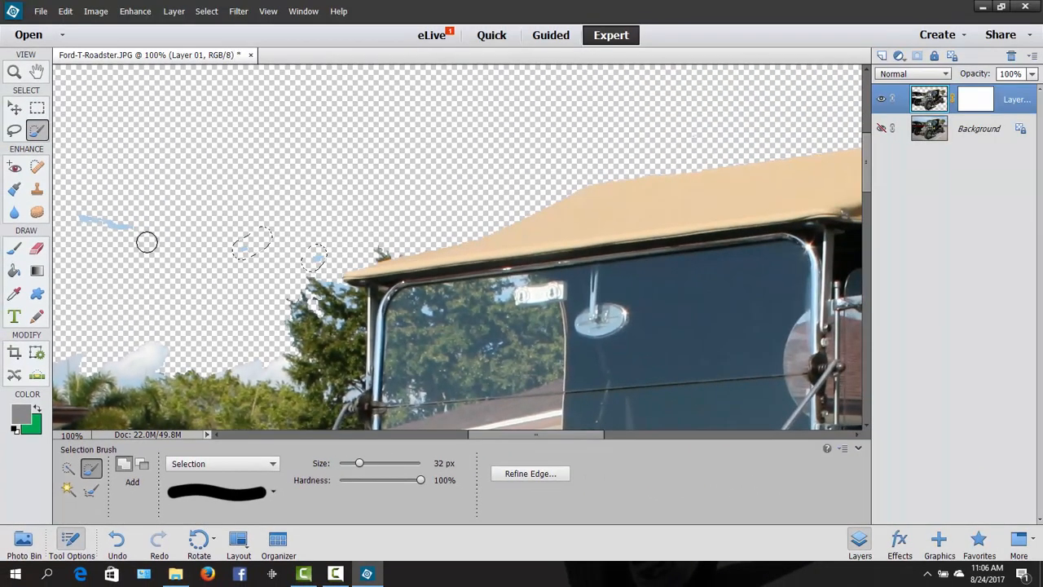
{"action": "left_click_drag", "start_coordinate": [138, 233], "coordinate": [77, 216]}
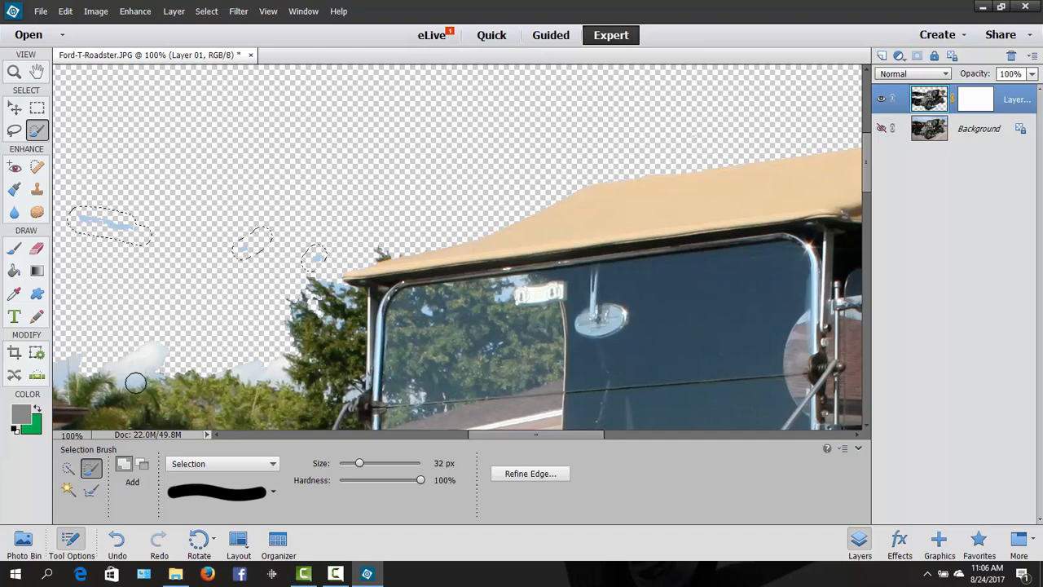
{"action": "key", "text": "ctrl+d"}
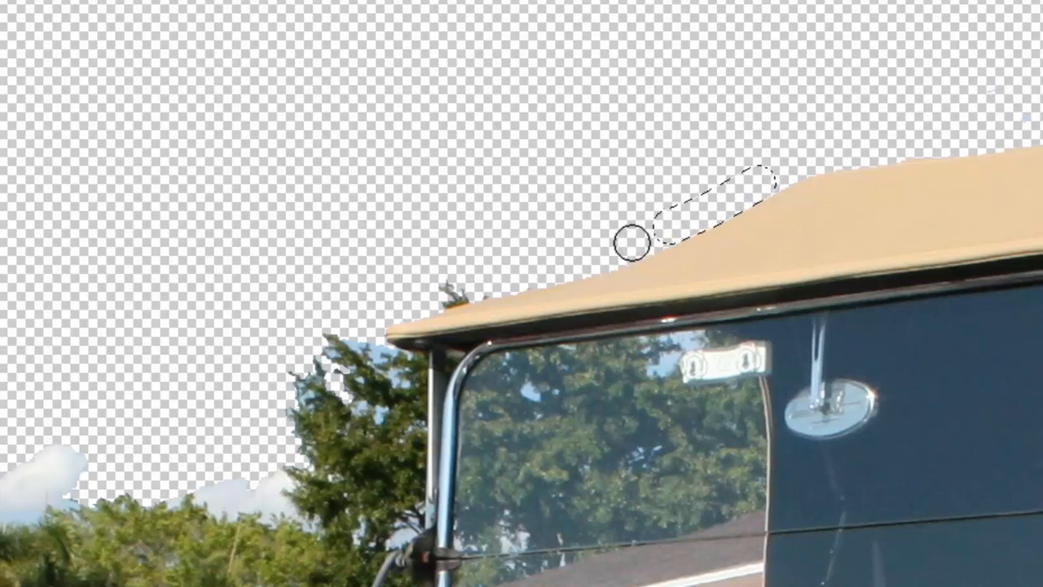
Extend the Selection Brush selection along the roof's sloping front edge, down beside the windshield post and across the lower tree.
{"action": "left_click", "coordinate": [599, 254]}
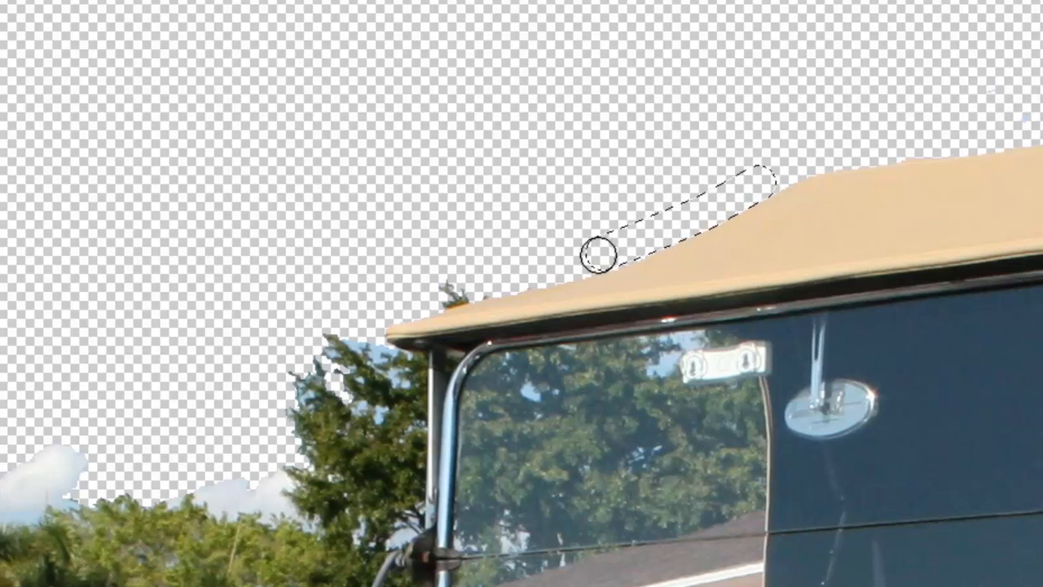
{"action": "left_click_drag", "start_coordinate": [546, 268], "coordinate": [512, 277]}
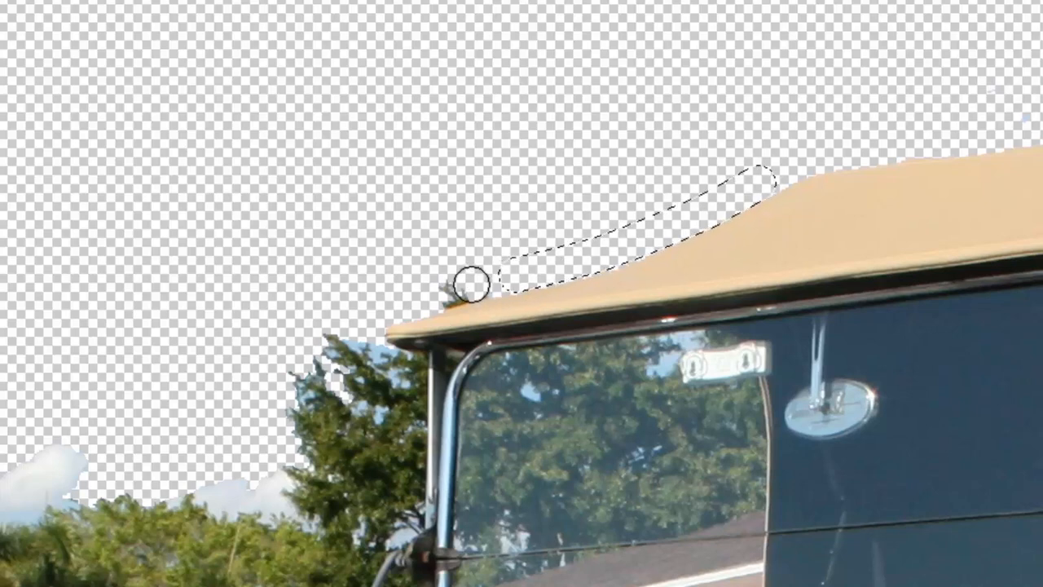
{"action": "left_click", "coordinate": [472, 285]}
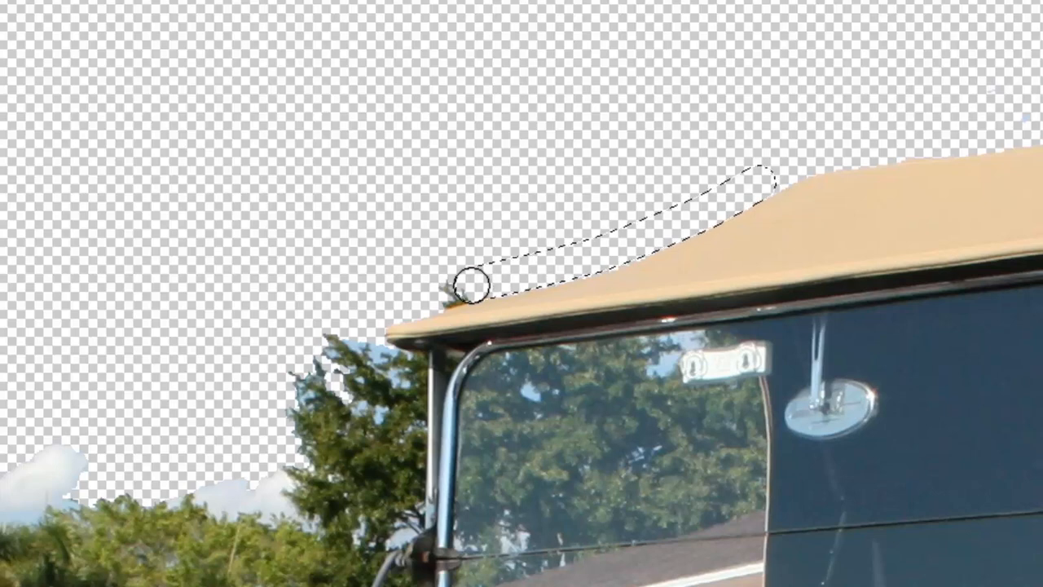
{"action": "left_click", "coordinate": [426, 299]}
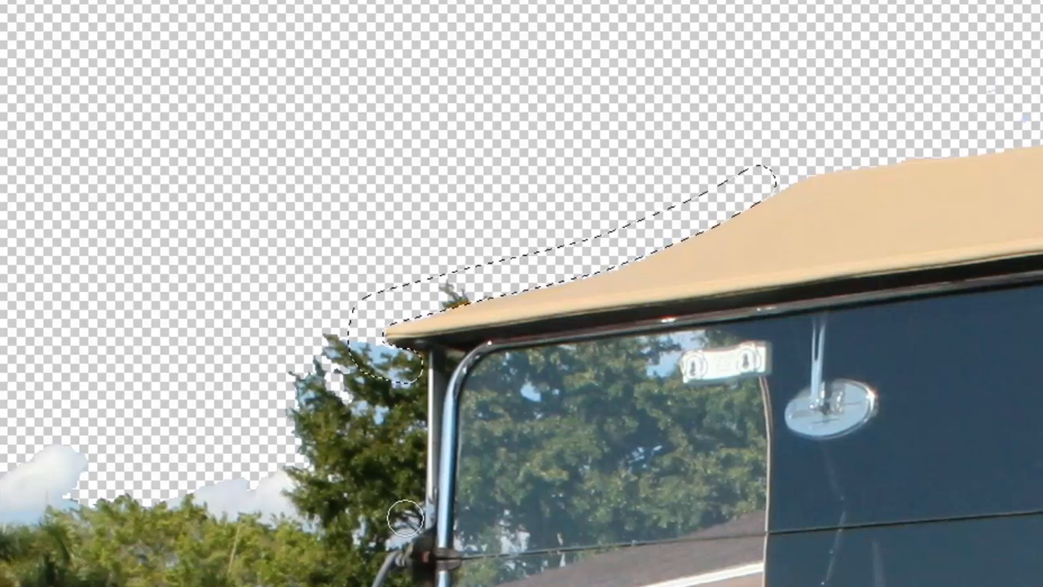
{"action": "mouse_move", "coordinate": [398, 515]}
{"action": "left_mouse_down"}
{"action": "mouse_move", "coordinate": [360, 535]}
{"action": "mouse_move", "coordinate": [263, 496]}
{"action": "left_mouse_up"}
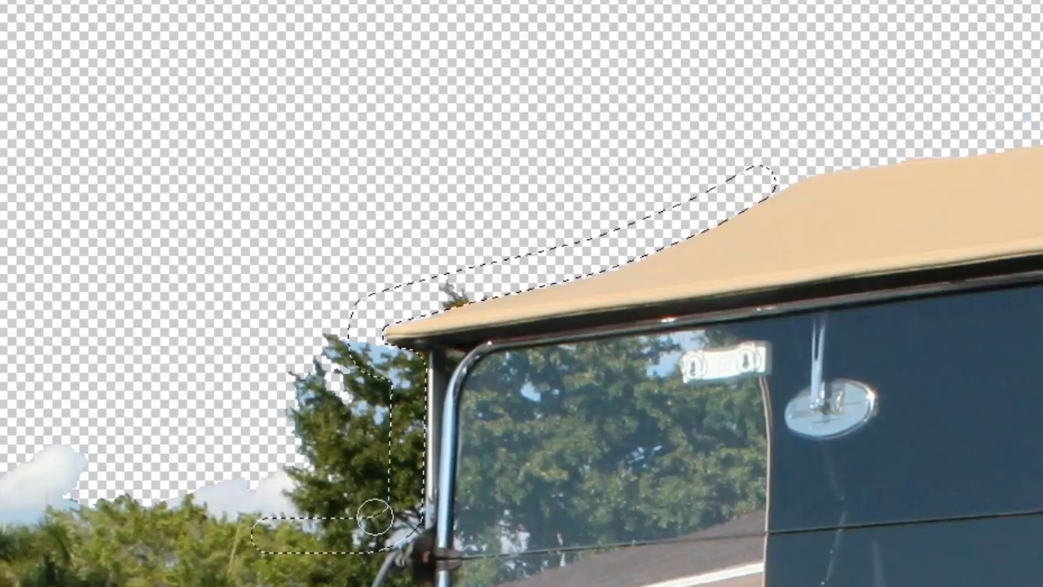
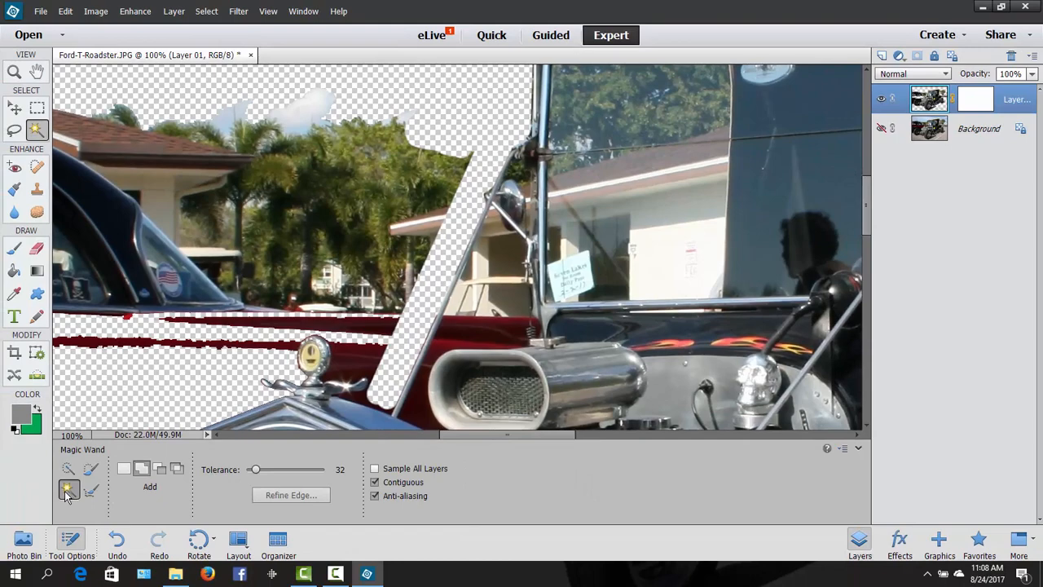
Select the pavement patches between the front tire with the red caliper and the axle using the Magic Wand, and delete them.
{"action": "left_click_drag", "start_coordinate": [866, 198], "coordinate": [866, 361]}
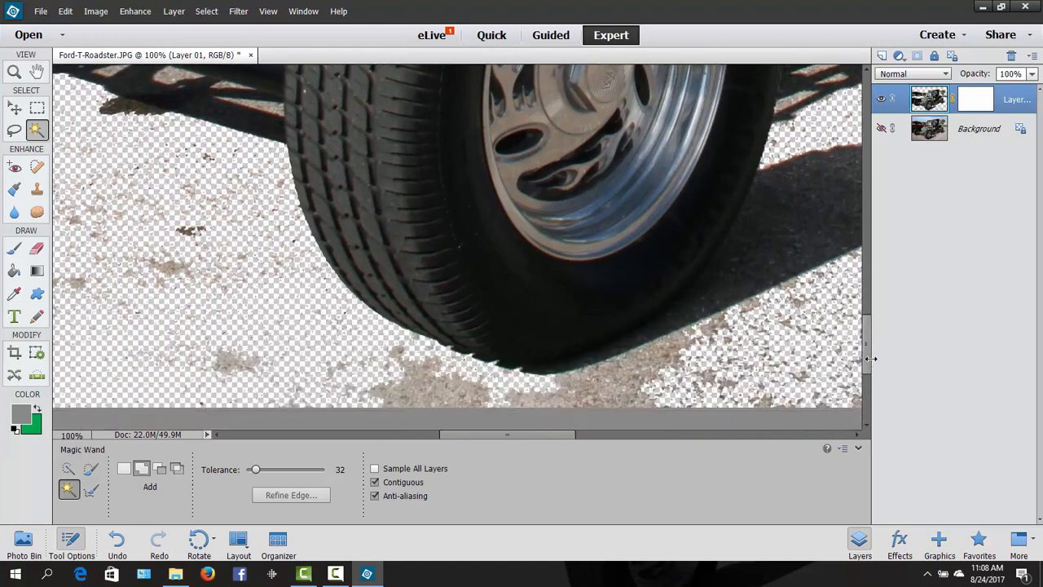
{"action": "left_click_drag", "start_coordinate": [508, 435], "coordinate": [430, 436]}
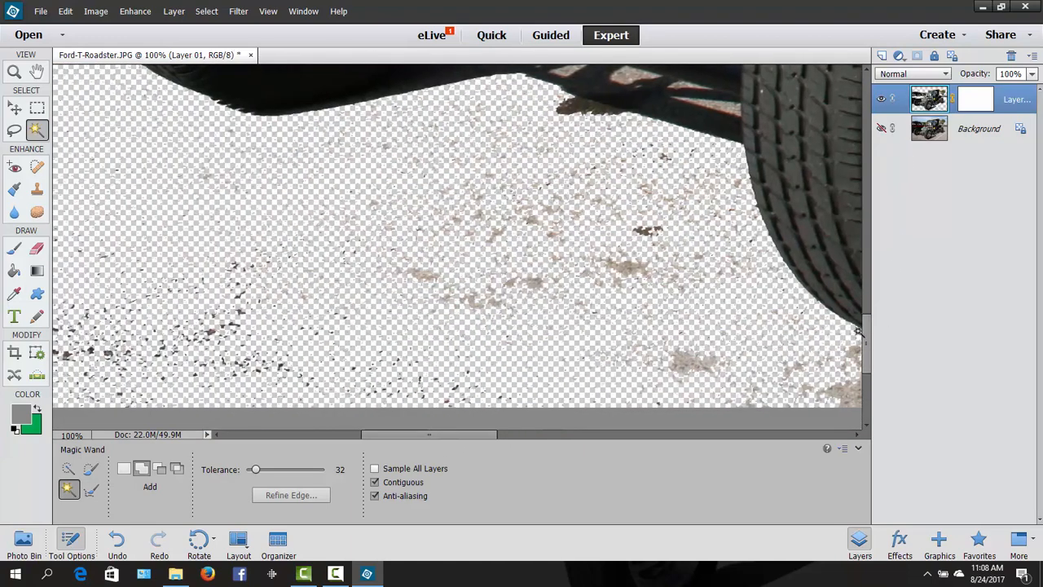
{"action": "left_click_drag", "start_coordinate": [864, 339], "coordinate": [865, 291]}
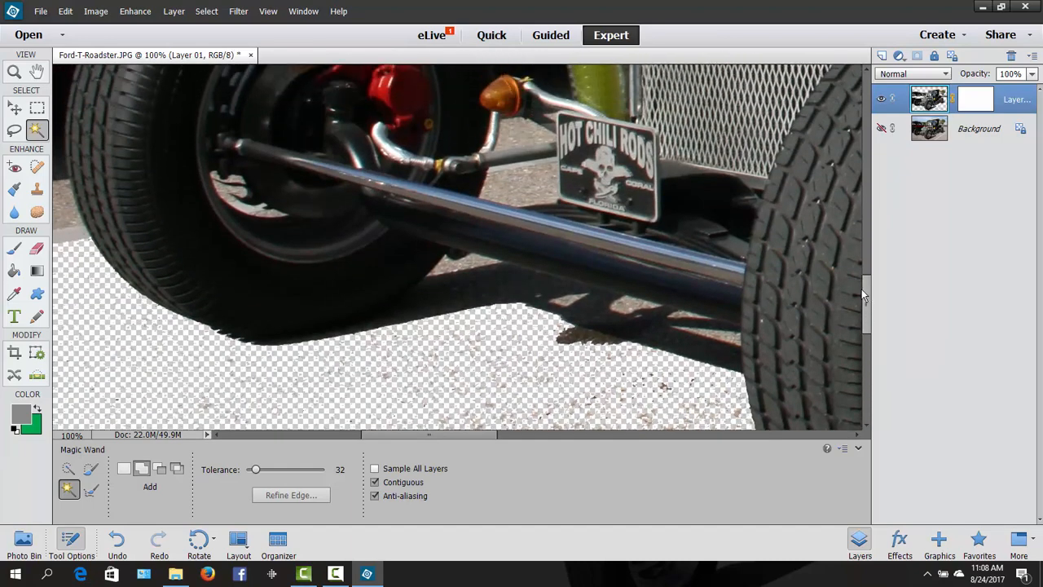
{"action": "left_click", "coordinate": [470, 262]}
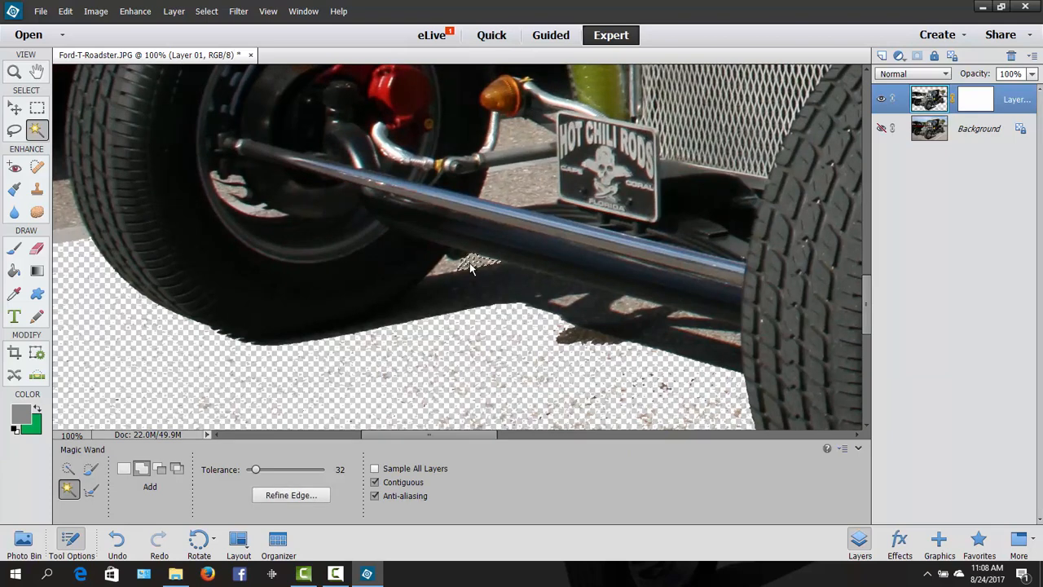
{"action": "key", "text": "ctrl+x"}
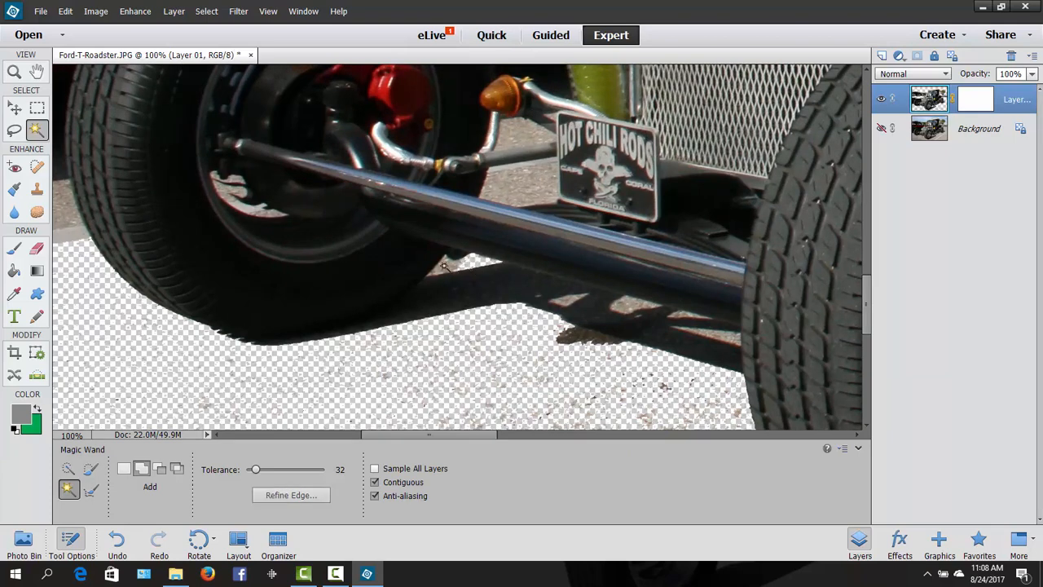
{"action": "left_click", "coordinate": [447, 267]}
{"action": "key", "text": "ctrl+x"}
{"action": "left_click", "coordinate": [455, 266]}
{"action": "key", "text": "ctrl+x"}
{"action": "left_click", "coordinate": [450, 266]}
{"action": "key", "text": "ctrl+x"}
{"action": "left_click", "coordinate": [442, 275]}
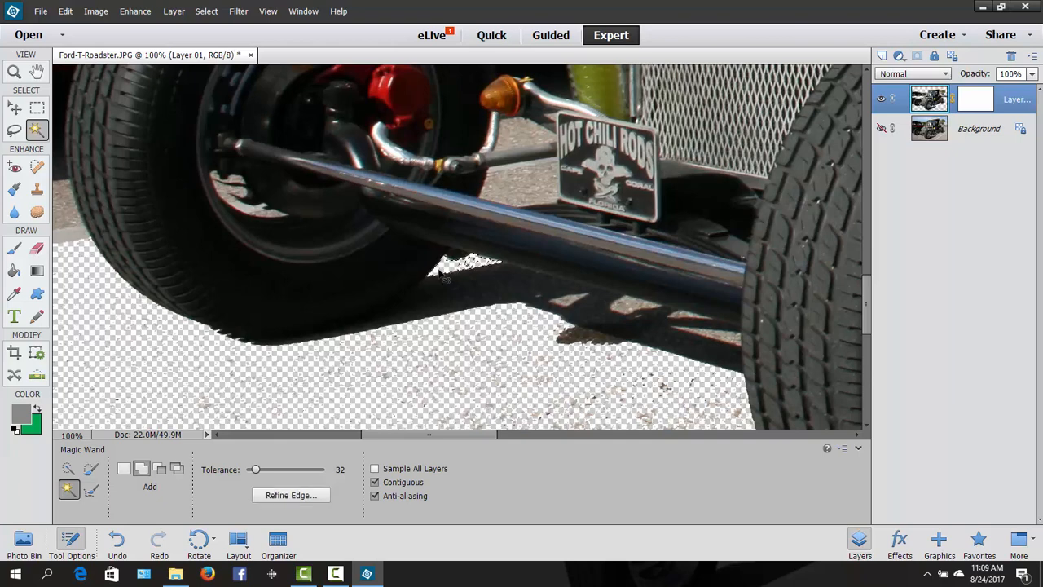
{"action": "key", "text": "ctrl+x"}
Remove the sunlit pavement patches inside the shadow beneath the front axle with Magic Wand selections.
{"action": "left_click", "coordinate": [569, 301]}
{"action": "key", "text": "ctrl+x"}
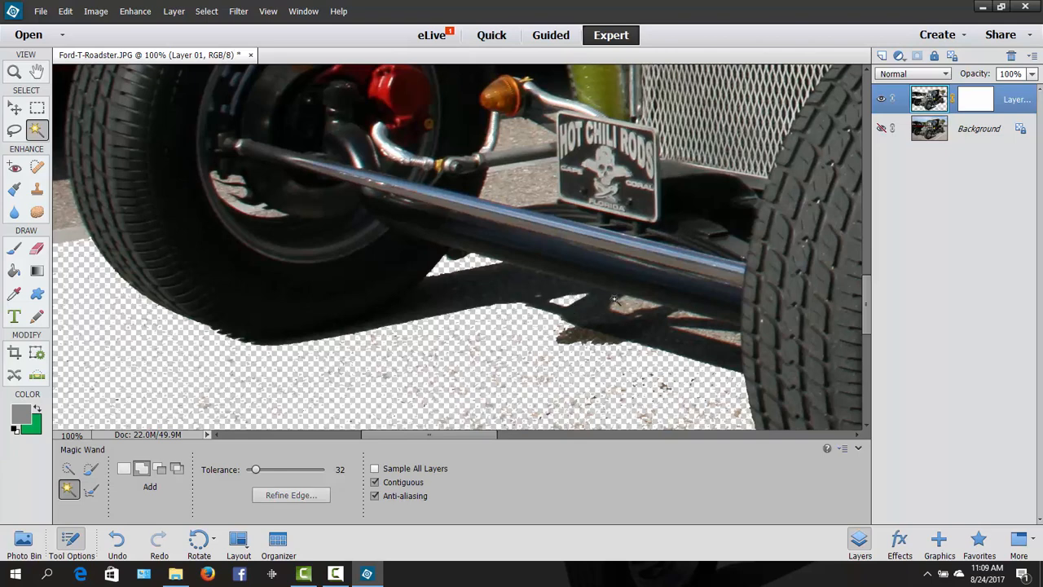
{"action": "left_click", "coordinate": [629, 306]}
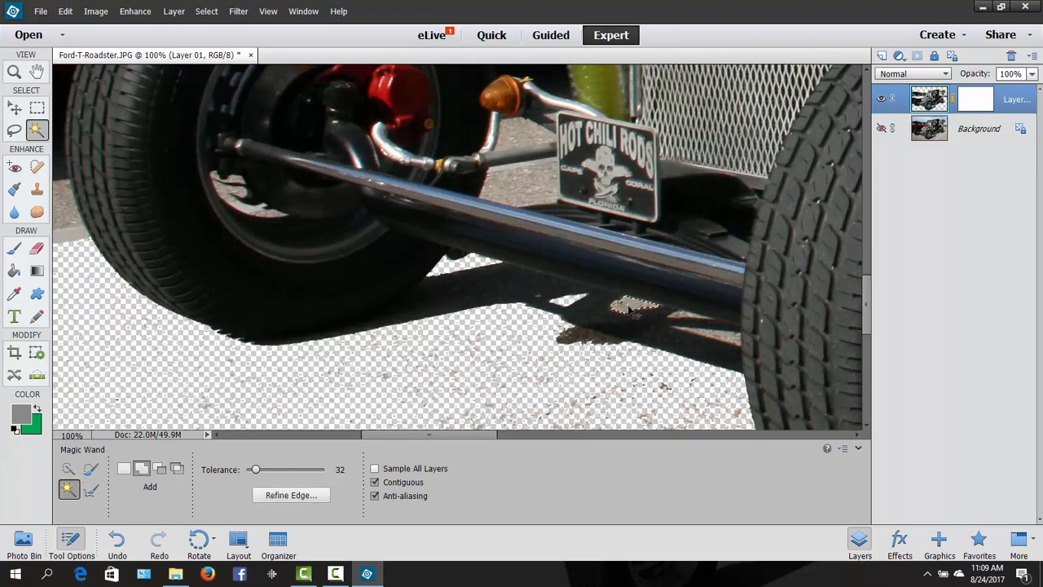
{"action": "key", "text": "ctrl+x"}
{"action": "left_click", "coordinate": [681, 315]}
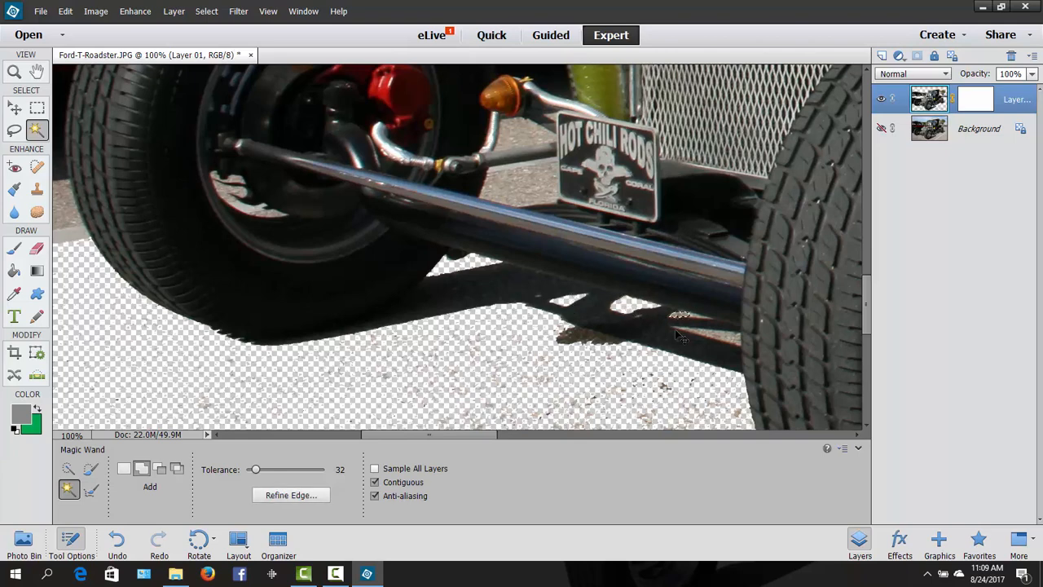
{"action": "key", "text": "ctrl+x"}
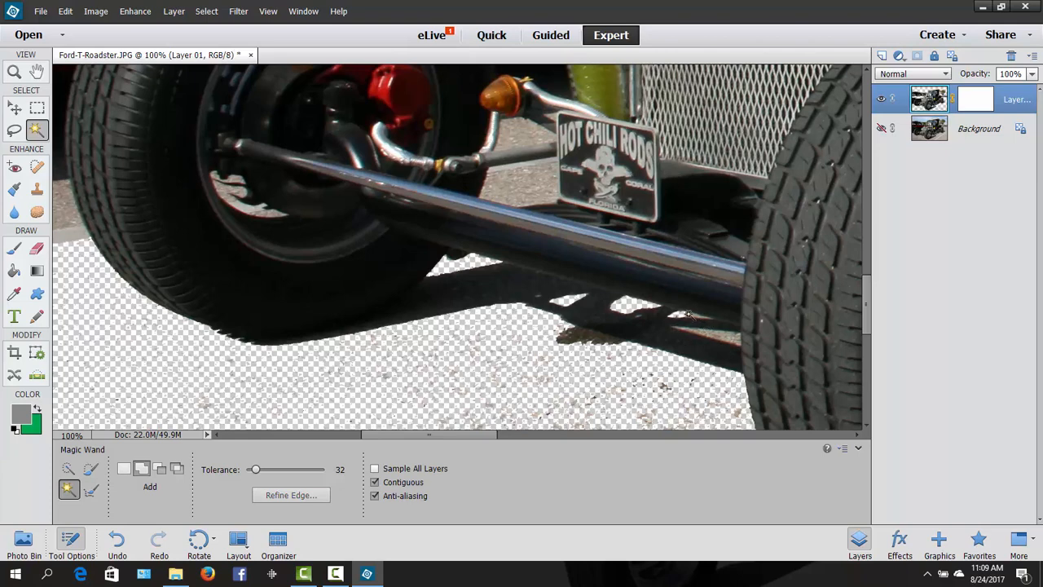
{"action": "left_click", "coordinate": [688, 316]}
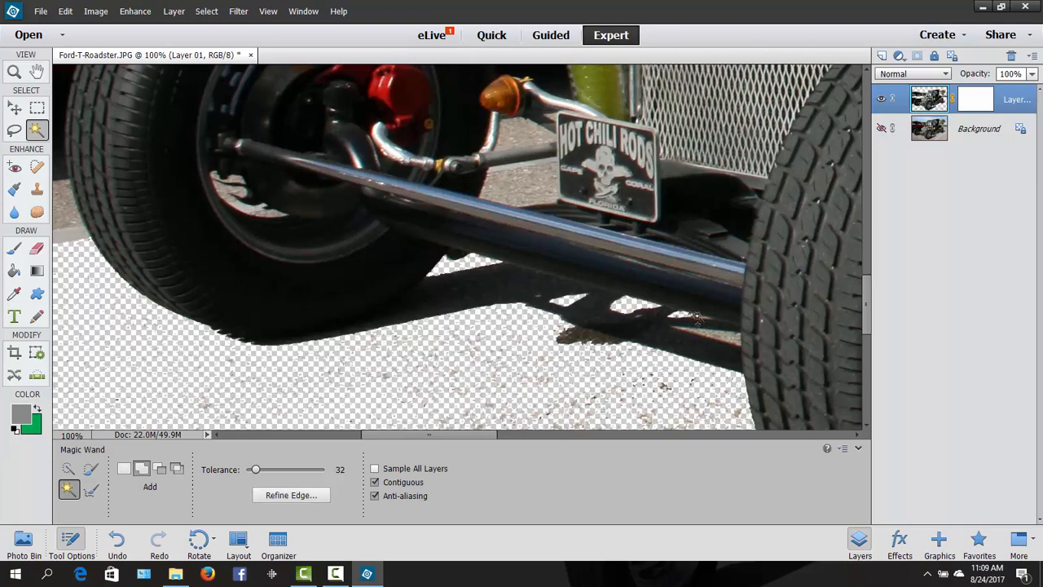
{"action": "key", "text": "ctrl+x"}
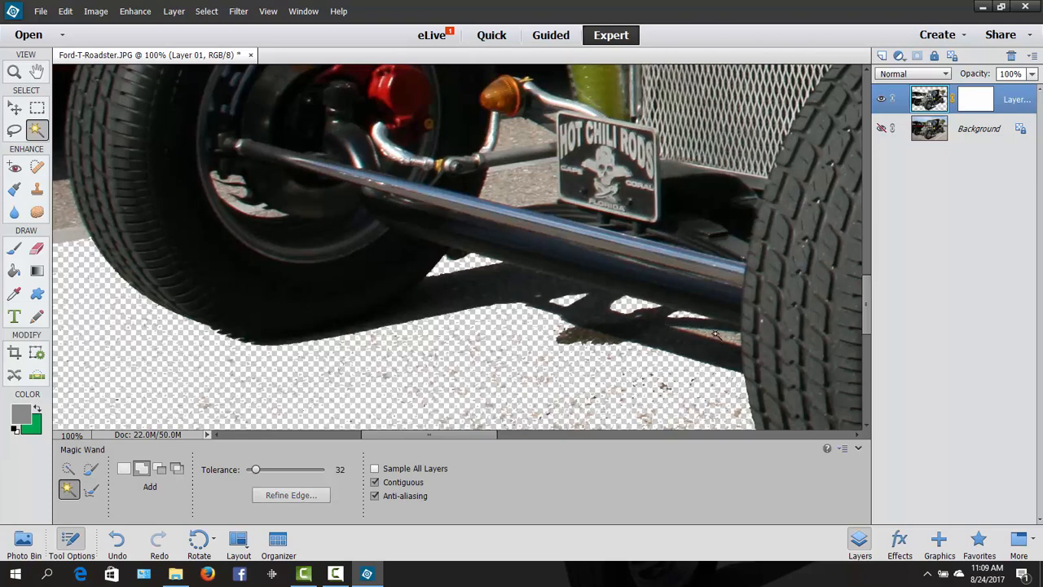
{"action": "left_click", "coordinate": [716, 336]}
{"action": "key", "text": "ctrl+x"}
{"action": "left_click", "coordinate": [687, 328]}
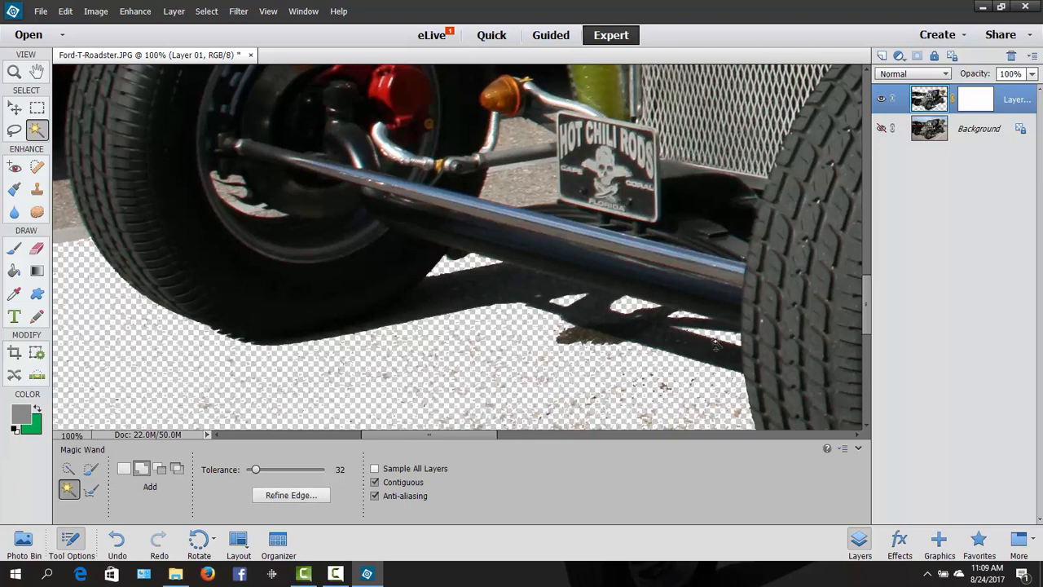
{"action": "key", "text": "ctrl+x"}
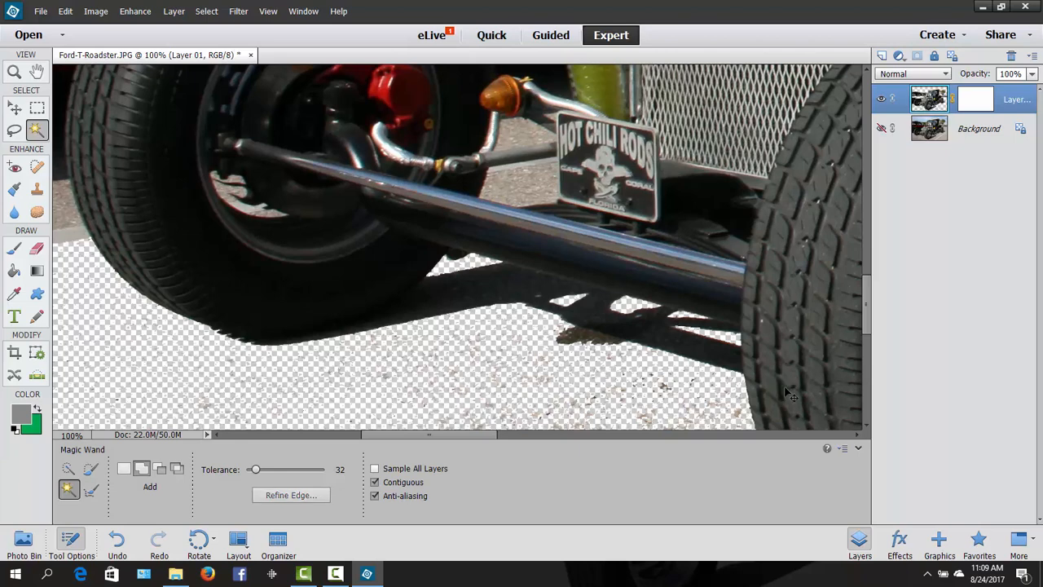
Remove the pavement showing through the openings of the front wheel behind the axle with Magic Wand selections.
{"action": "left_click", "coordinate": [258, 215]}
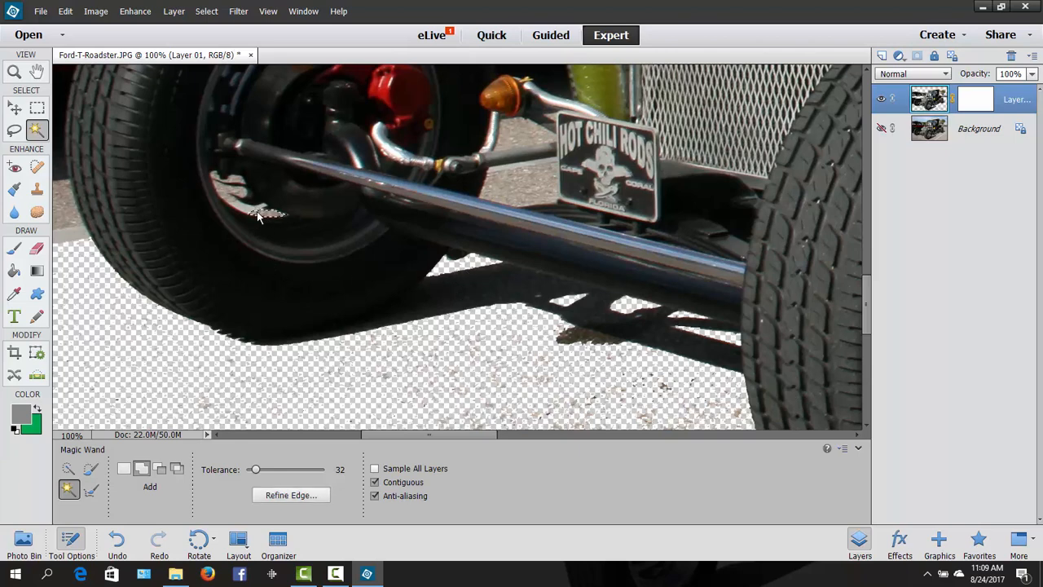
{"action": "key", "text": "ctrl+x"}
{"action": "left_click", "coordinate": [237, 207]}
{"action": "key", "text": "ctrl+x"}
{"action": "left_click", "coordinate": [223, 192]}
{"action": "key", "text": "ctrl+x"}
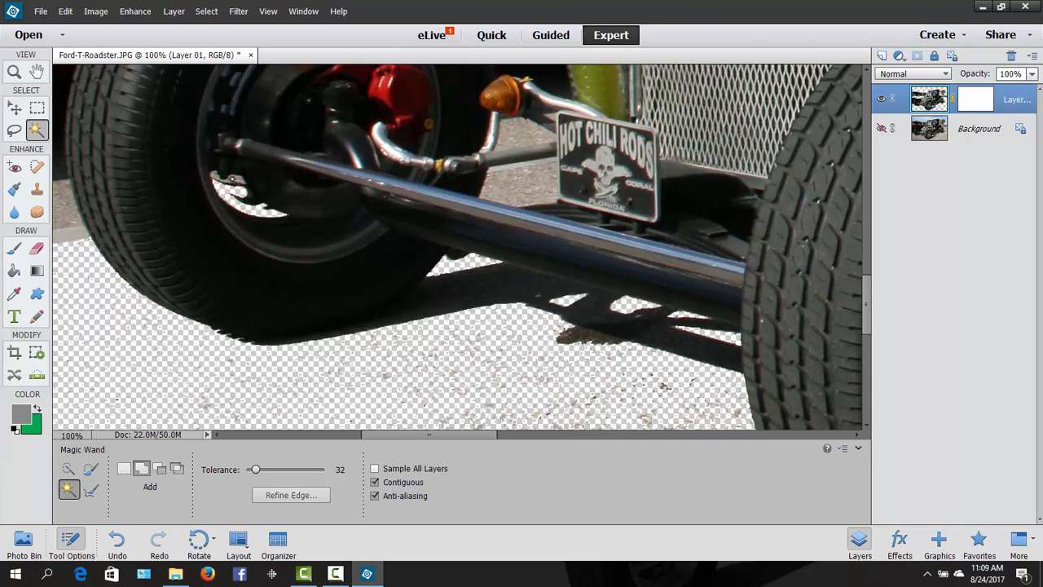
{"action": "left_click", "coordinate": [232, 178]}
{"action": "key", "text": "ctrl+x"}
Delete the pavement beside the Hot Chili Rods plate, clearing the remnants along the tie rod with the Selection Brush.
{"action": "left_click", "coordinate": [518, 186]}
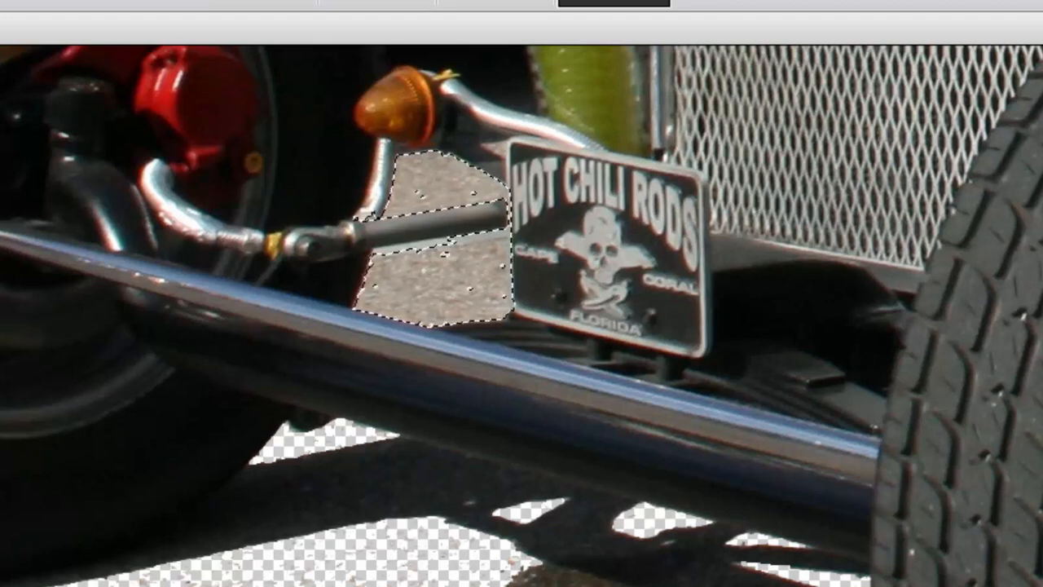
{"action": "key", "text": "Delete"}
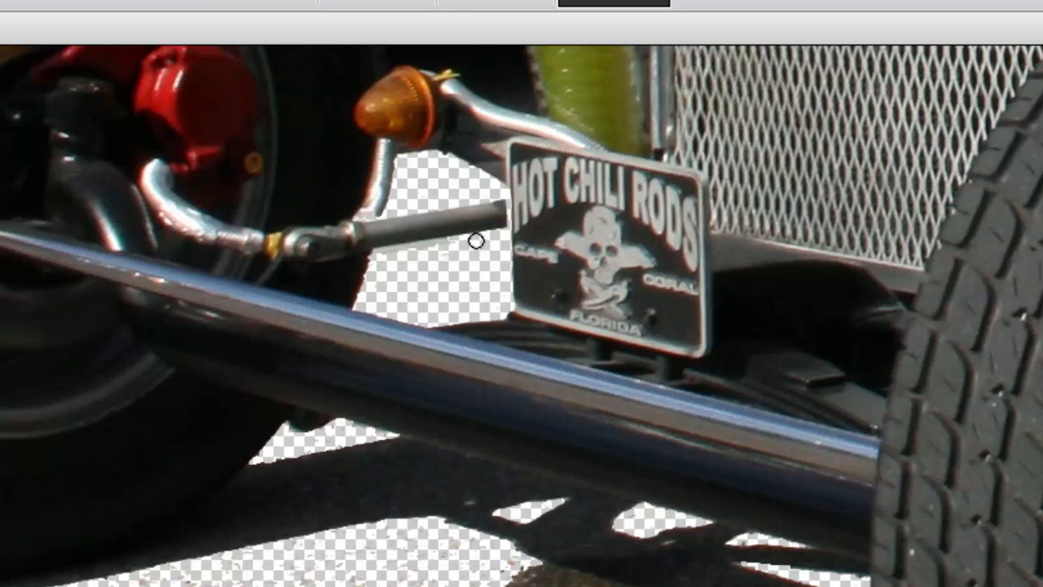
{"action": "left_click", "coordinate": [374, 257], "text": "shift"}
{"action": "key", "text": "Delete"}
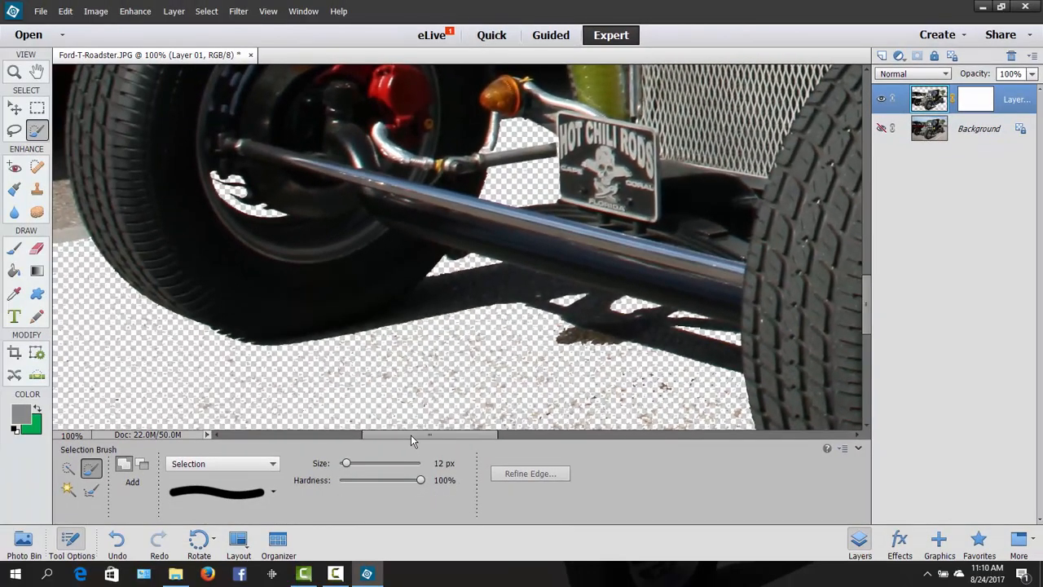
Select the pavement specks along the shadow and front tire edges with a 47 px Selection Brush, delete them, and deselect.
{"action": "left_click_drag", "start_coordinate": [405, 446], "coordinate": [421, 446]}
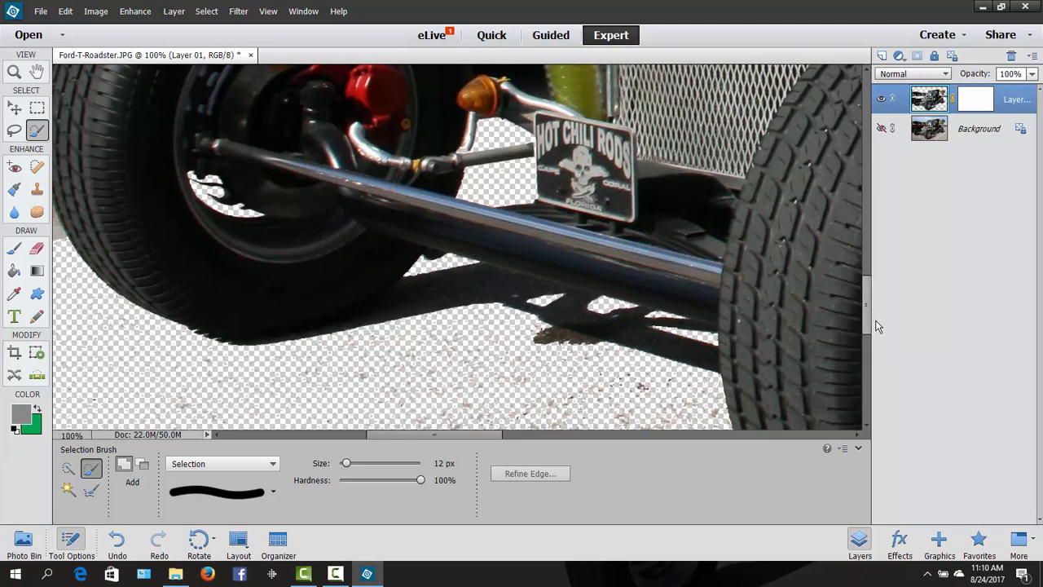
{"action": "left_click_drag", "start_coordinate": [866, 321], "coordinate": [869, 350]}
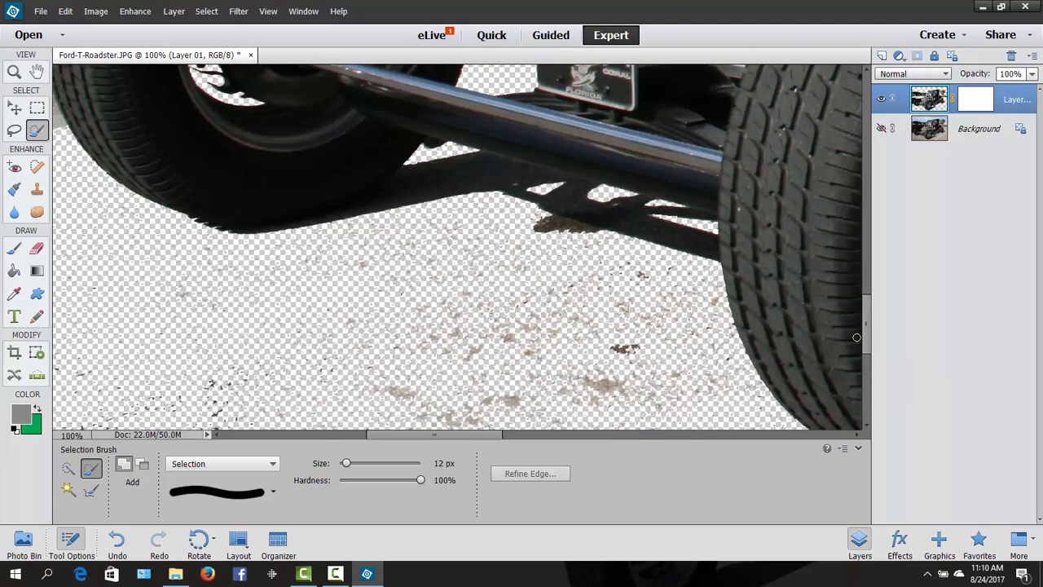
{"action": "left_click_drag", "start_coordinate": [870, 338], "coordinate": [869, 346]}
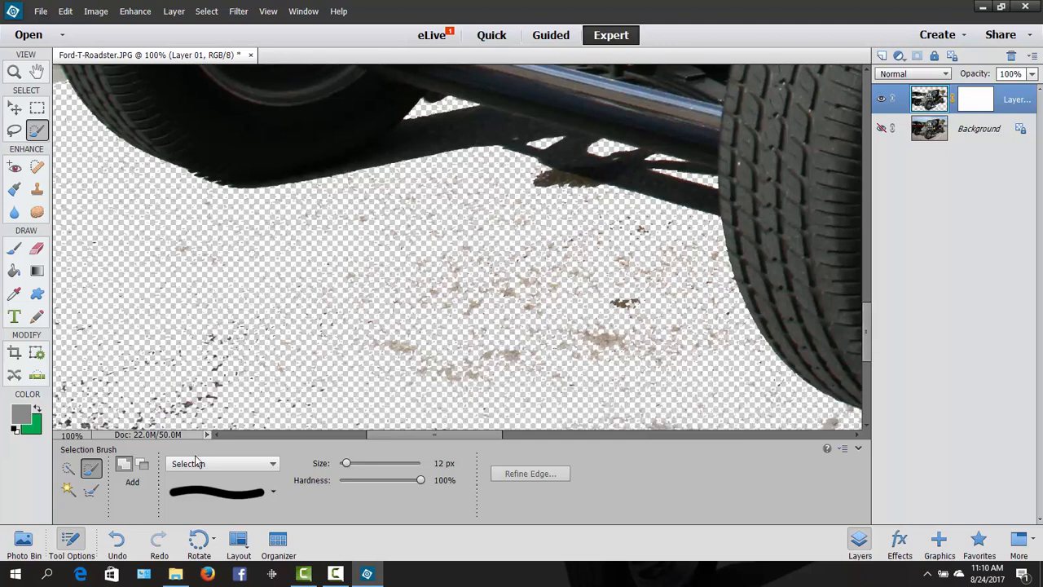
{"action": "left_click_drag", "start_coordinate": [347, 466], "coordinate": [369, 466]}
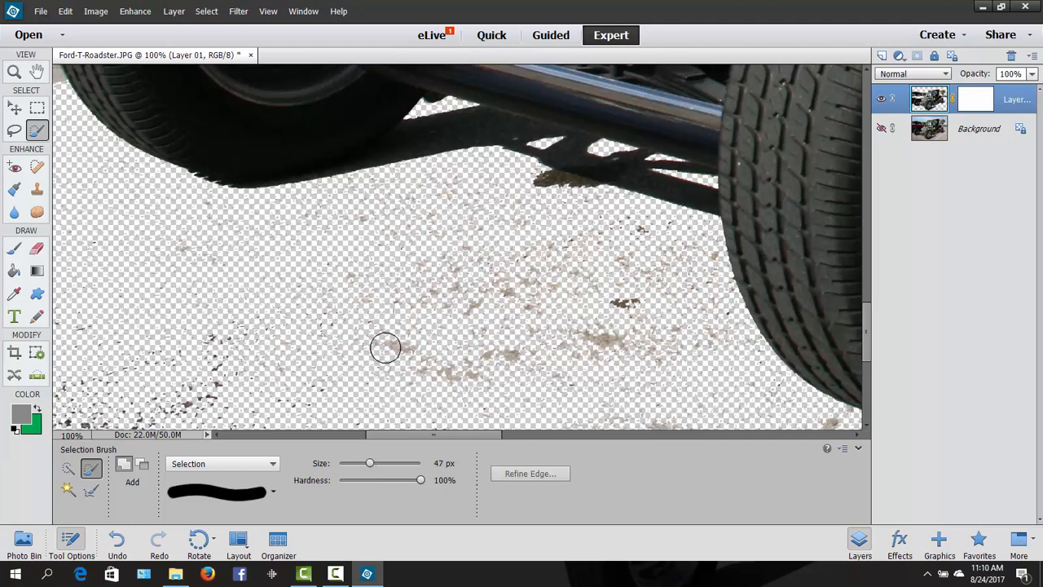
{"action": "left_click", "coordinate": [490, 160]}
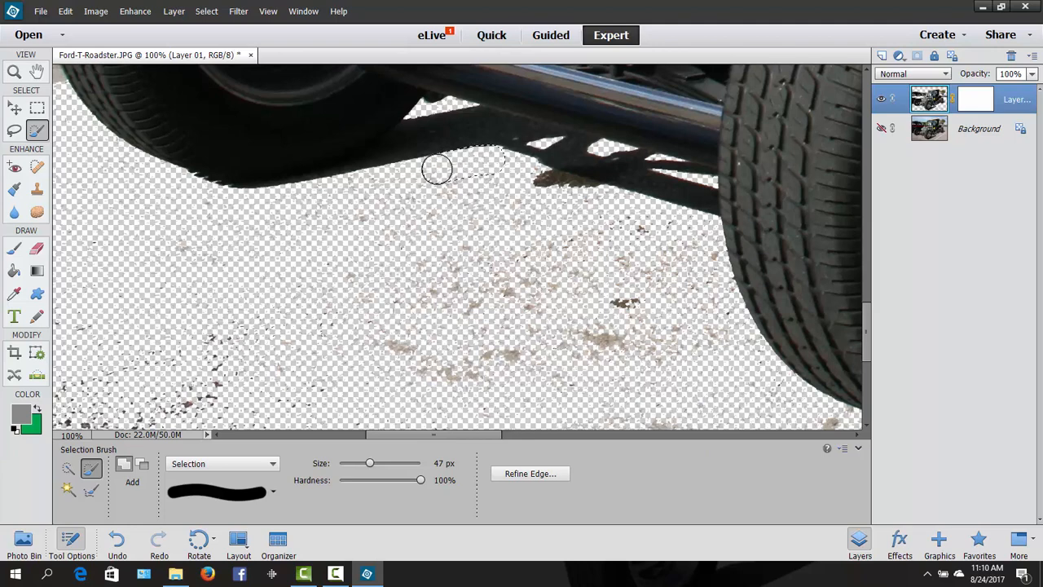
{"action": "left_click_drag", "start_coordinate": [437, 169], "coordinate": [375, 181]}
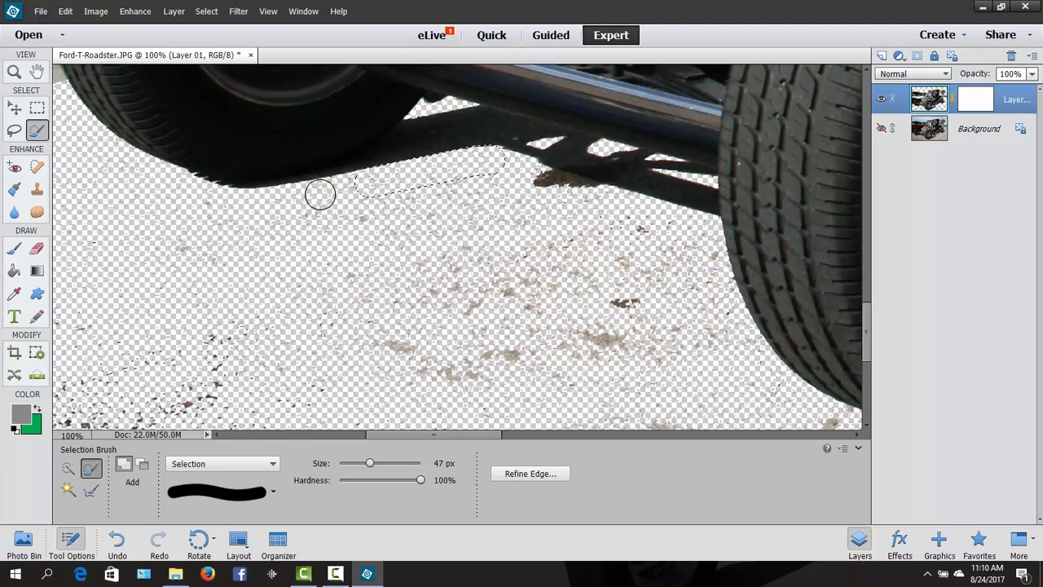
{"action": "left_click_drag", "start_coordinate": [320, 193], "coordinate": [219, 201]}
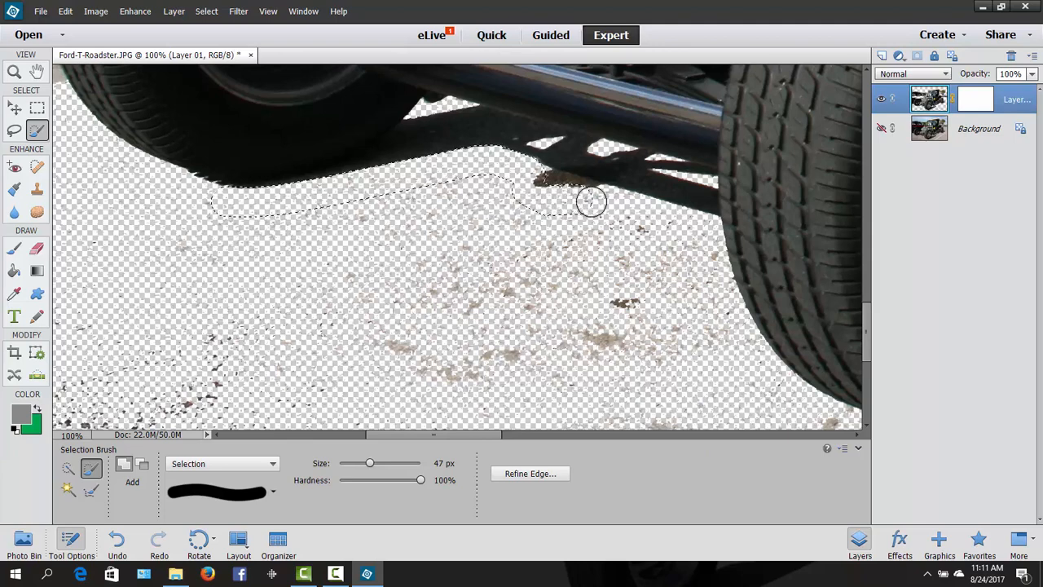
{"action": "left_click_drag", "start_coordinate": [603, 198], "coordinate": [707, 228]}
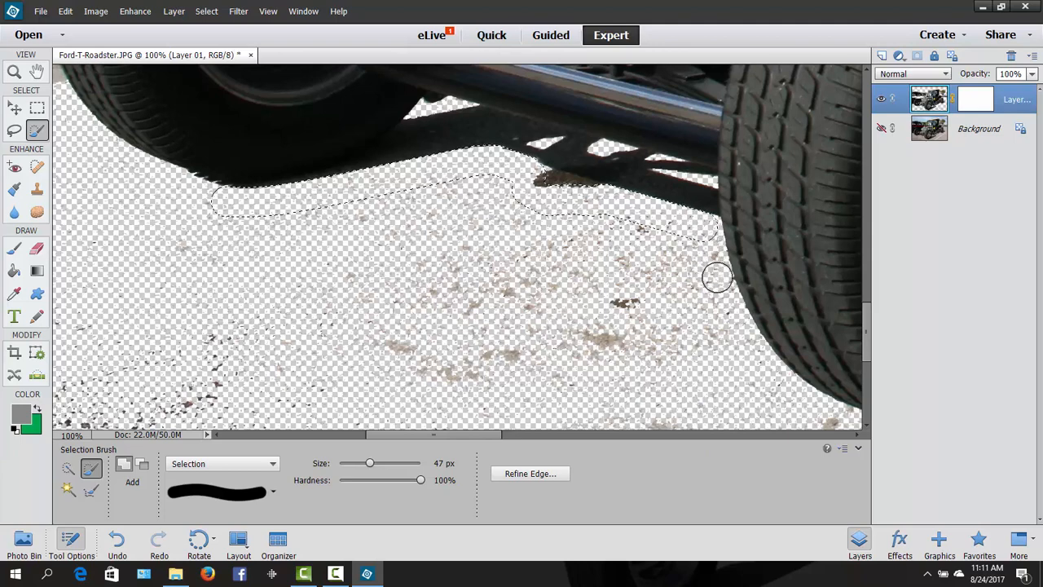
{"action": "mouse_move", "coordinate": [712, 310]}
{"action": "left_mouse_down"}
{"action": "mouse_move", "coordinate": [728, 310]}
{"action": "mouse_move", "coordinate": [775, 378]}
{"action": "left_mouse_up"}
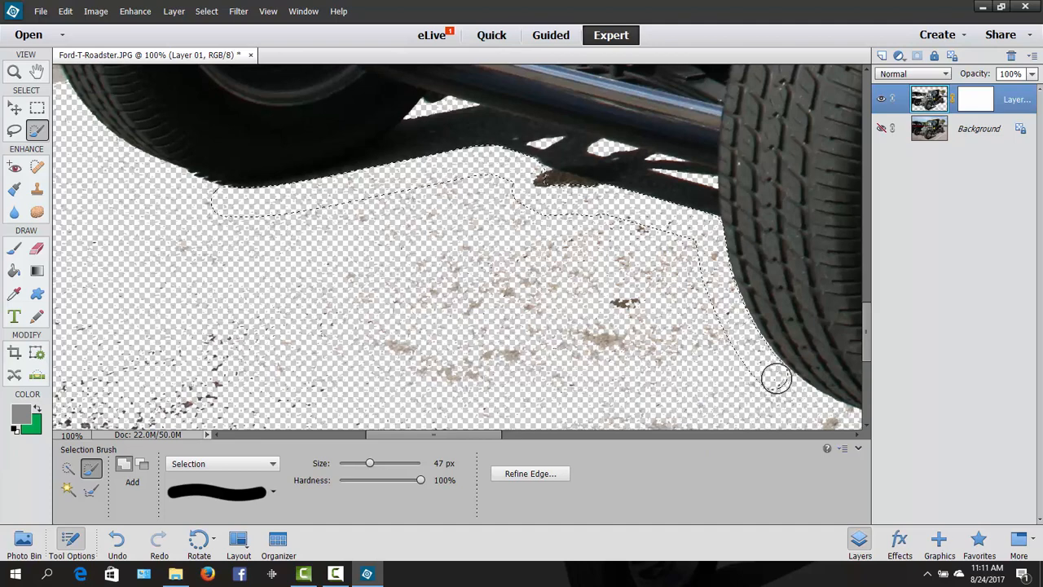
{"action": "key", "text": "ctrl+d"}
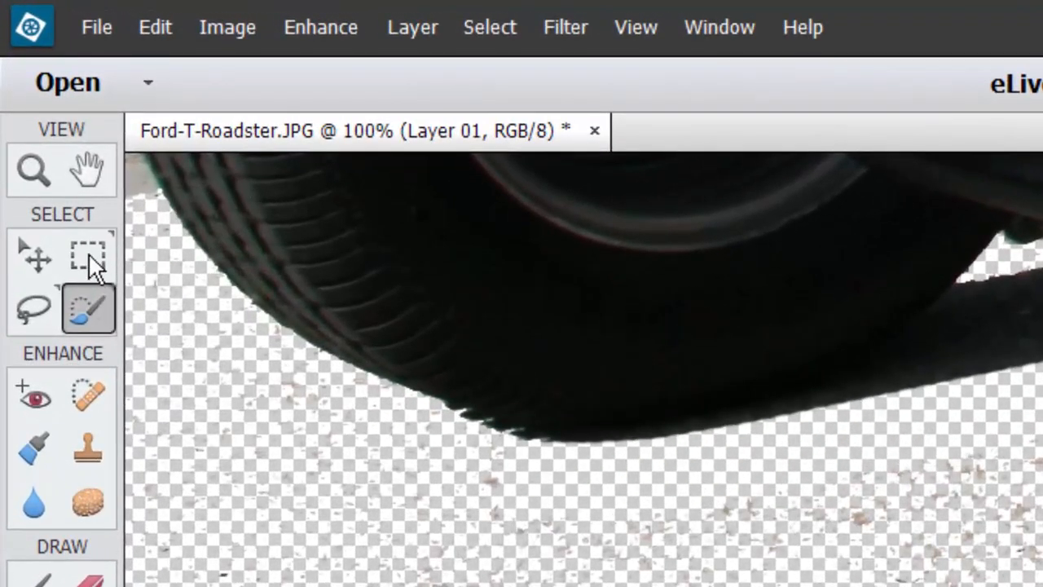
Delete the dense pavement specks between the two front tires using Rectangular Marquee selections, deselecting after each deletion.
{"action": "left_click", "coordinate": [90, 256]}
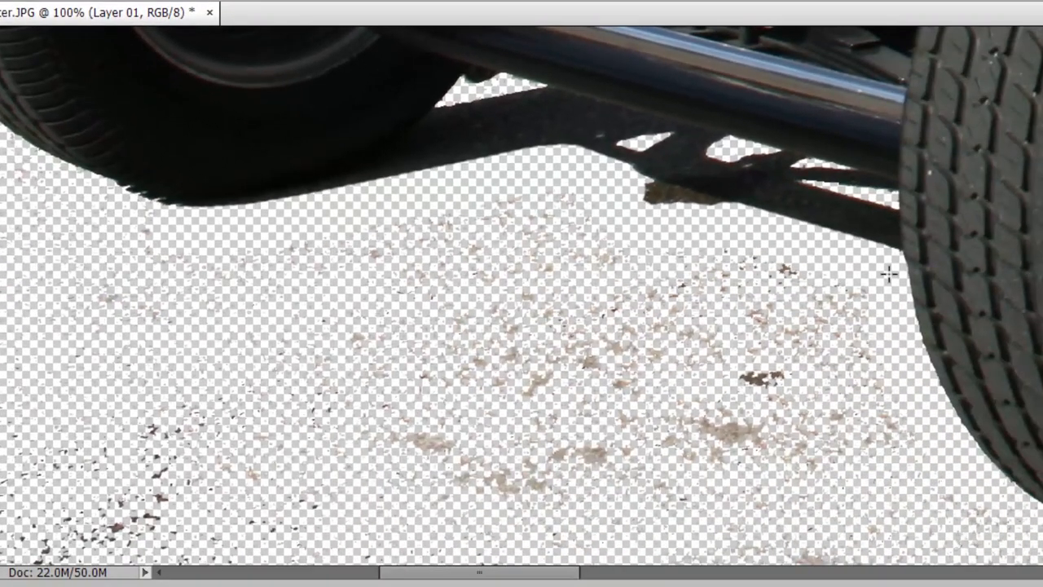
{"action": "left_click_drag", "start_coordinate": [888, 275], "coordinate": [407, 505]}
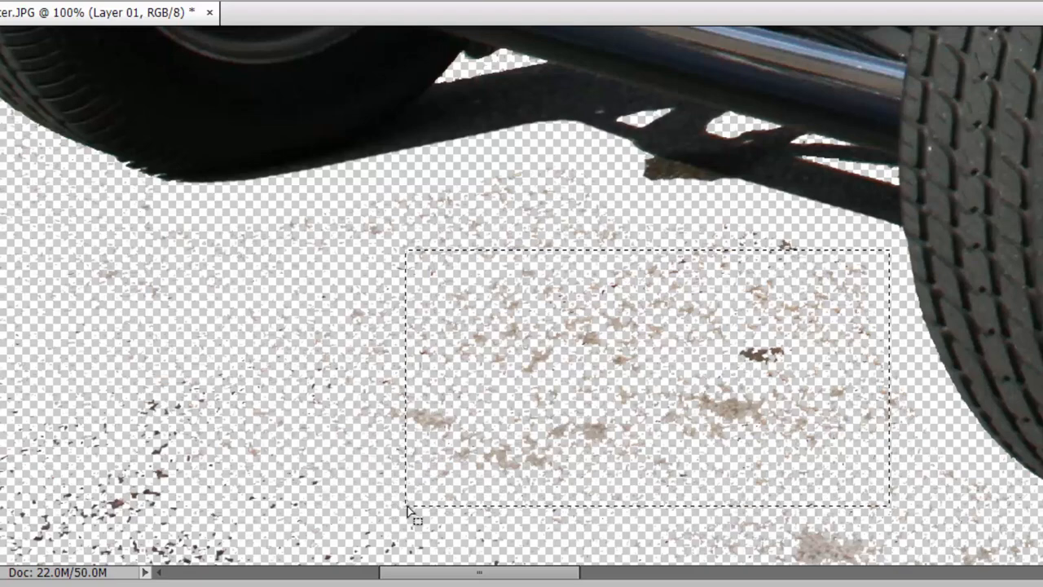
{"action": "key", "text": "Delete"}
{"action": "key", "text": "ctrl+d"}
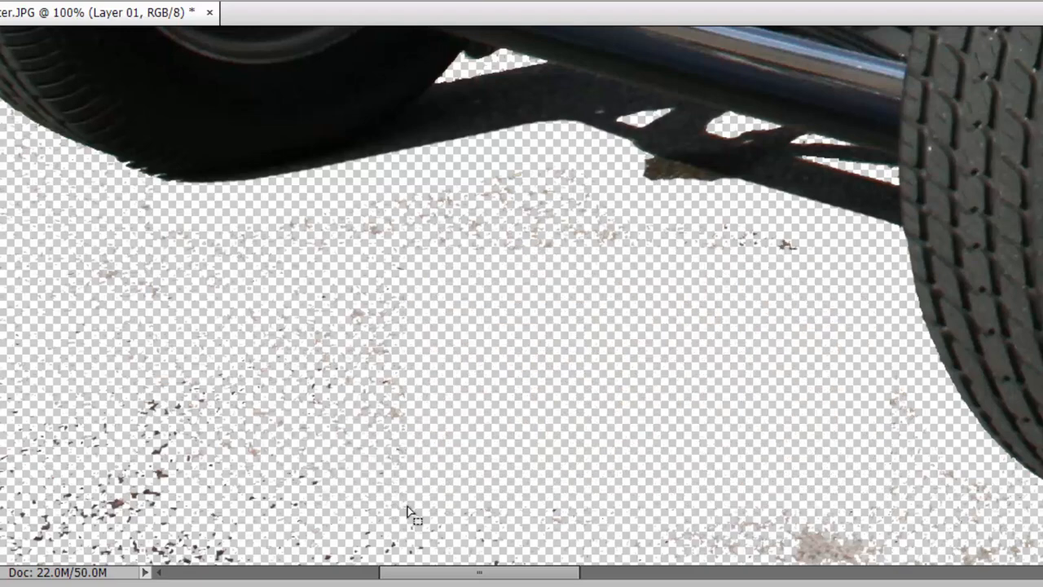
{"action": "left_click_drag", "start_coordinate": [807, 215], "coordinate": [494, 287]}
{"action": "key", "text": "Delete"}
{"action": "key", "text": "ctrl+d"}
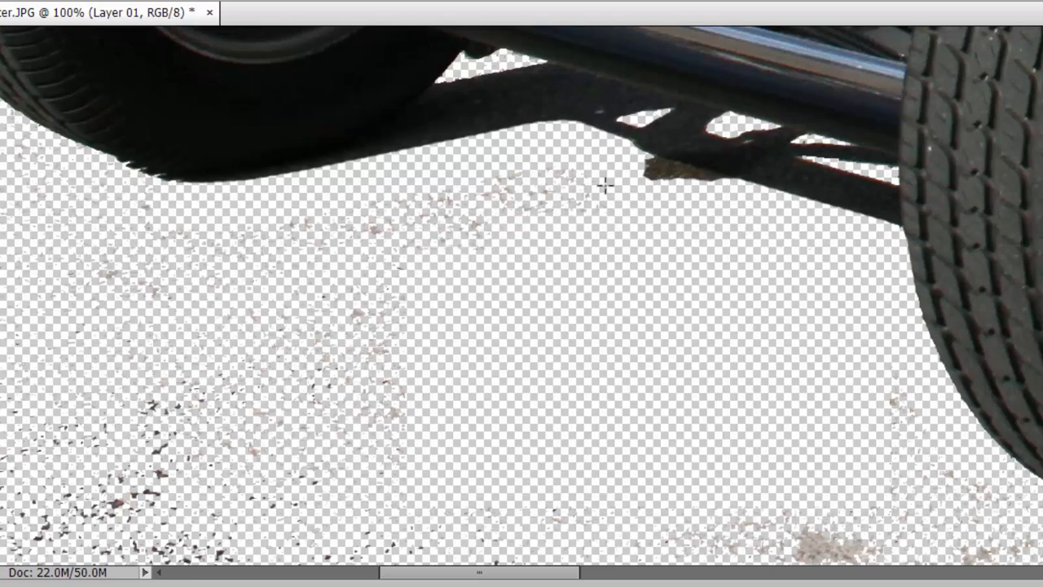
Delete the pavement specks just below the axle's shadow with two rectangular selections, deselecting after each.
{"action": "left_click_drag", "start_coordinate": [630, 170], "coordinate": [480, 263]}
{"action": "key", "text": "Delete"}
{"action": "key", "text": "ctrl+d"}
{"action": "mouse_move", "coordinate": [505, 170]}
{"action": "left_mouse_down"}
{"action": "mouse_move", "coordinate": [407, 205]}
{"action": "mouse_move", "coordinate": [350, 272]}
{"action": "left_mouse_up"}
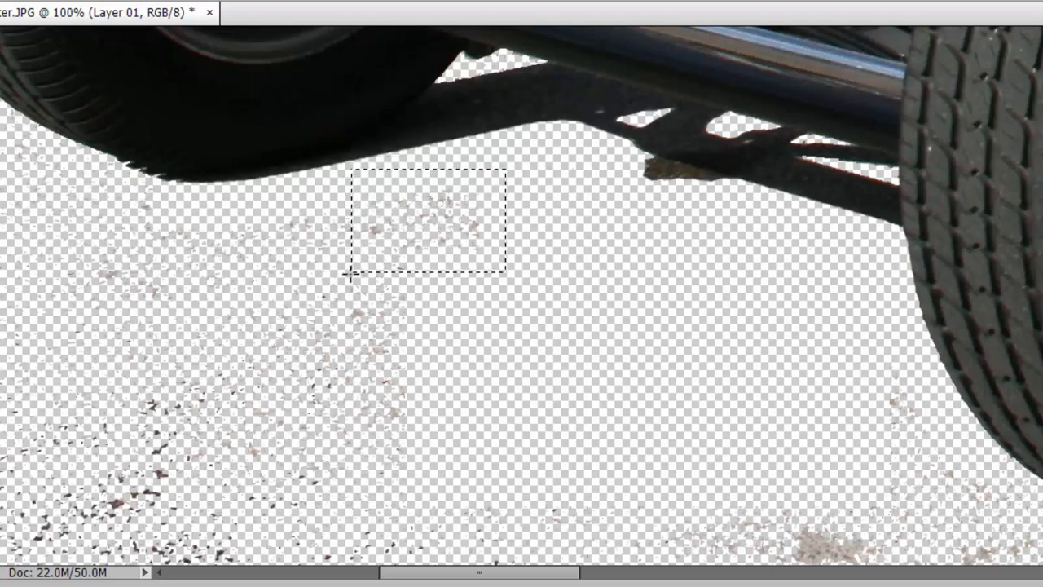
{"action": "key", "text": "Delete"}
{"action": "key", "text": "ctrl+d"}
Clear the larger speckled pavement areas below the far front tire with rectangular selections and deselect.
{"action": "mouse_move", "coordinate": [384, 191]}
{"action": "left_mouse_down"}
{"action": "mouse_move", "coordinate": [233, 226]}
{"action": "mouse_move", "coordinate": [130, 322]}
{"action": "mouse_move", "coordinate": [90, 554]}
{"action": "left_mouse_up"}
{"action": "key", "text": "Delete"}
{"action": "key", "text": "ctrl+d"}
{"action": "left_click_drag", "start_coordinate": [353, 254], "coordinate": [502, 563]}
{"action": "key", "text": "Delete"}
{"action": "key", "text": "ctrl+d"}
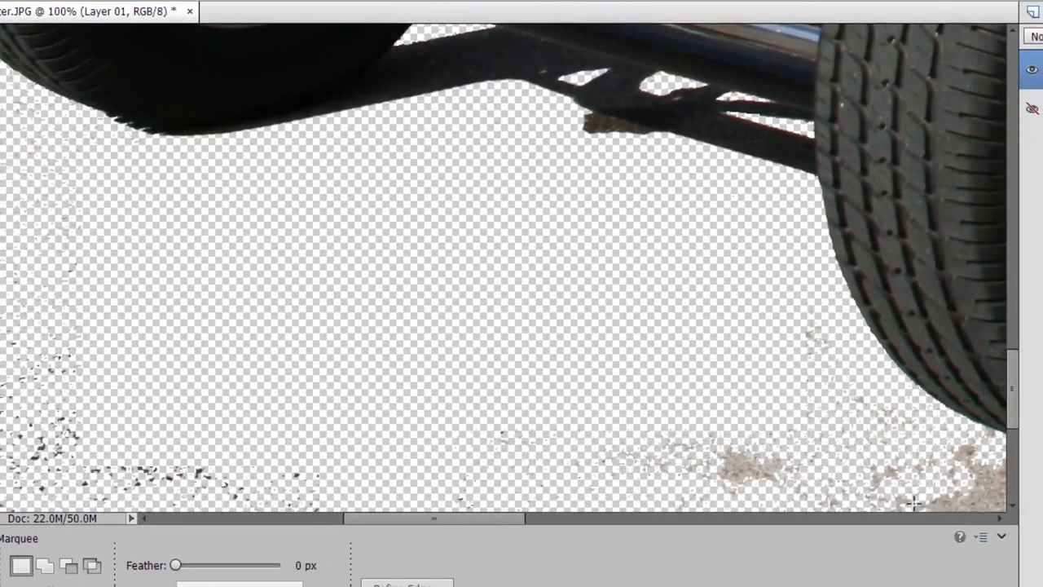
Delete the specks along the image's lower edge and beside its left edge with rectangular selections, then deselect.
{"action": "key", "text": "ctrl+minus"}
{"action": "key", "text": "ctrl+minus"}
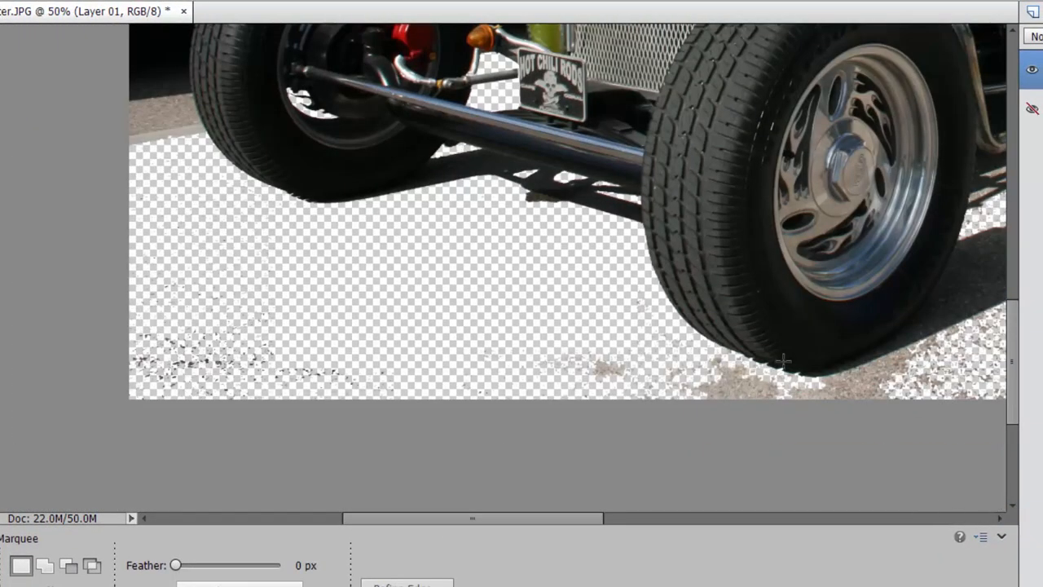
{"action": "left_click_drag", "start_coordinate": [649, 329], "coordinate": [19, 420]}
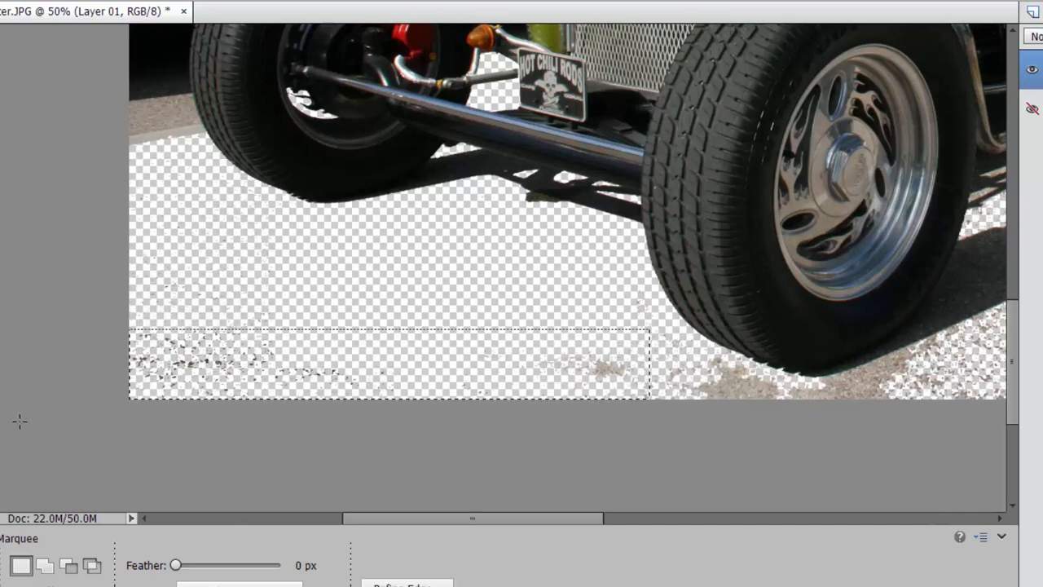
{"action": "key", "text": "Delete"}
{"action": "key", "text": "ctrl+d"}
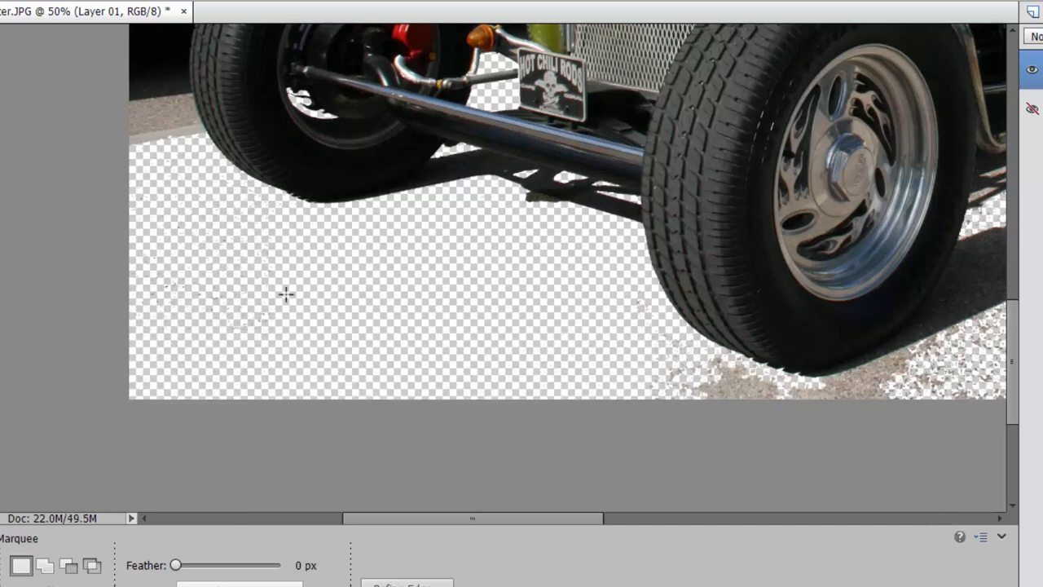
{"action": "left_click_drag", "start_coordinate": [300, 234], "coordinate": [110, 364]}
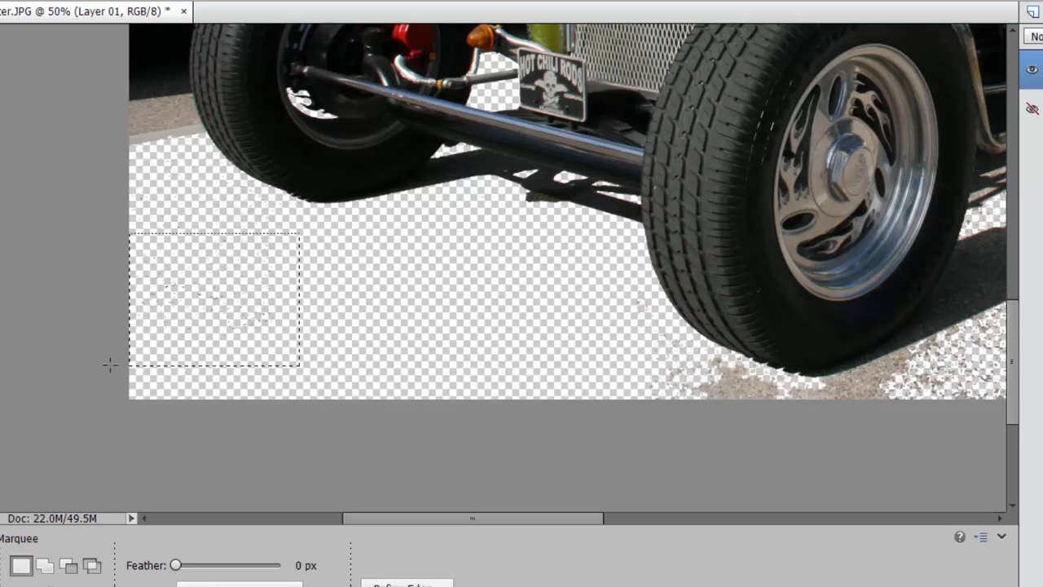
{"action": "key", "text": "Delete"}
{"action": "key", "text": "ctrl+d"}
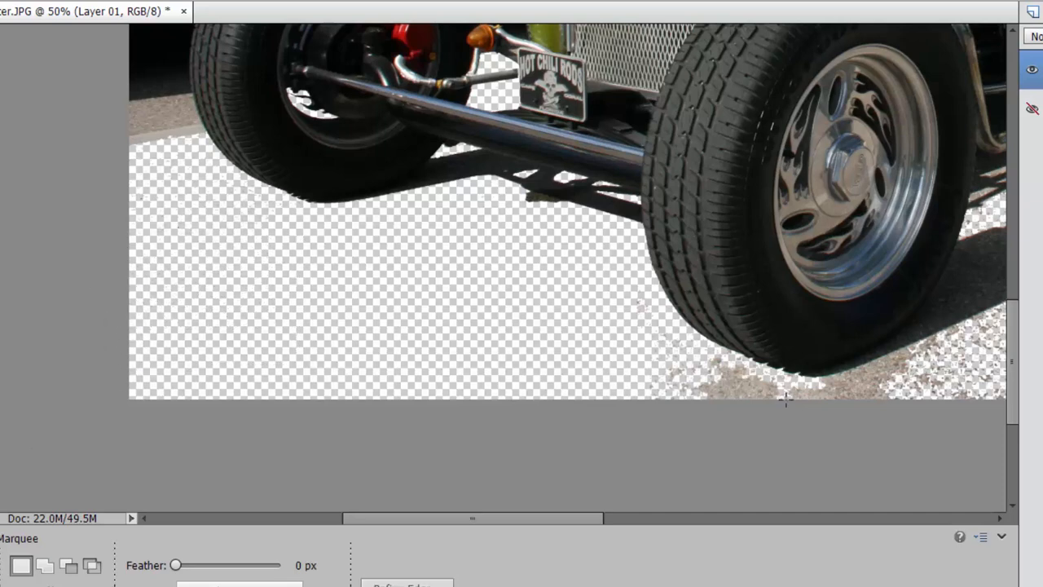
Remove the sunlit pavement patches inside the shadow below the exhaust pipe with Magic Wand selections, deselecting after each.
{"action": "left_click_drag", "start_coordinate": [576, 519], "coordinate": [758, 519]}
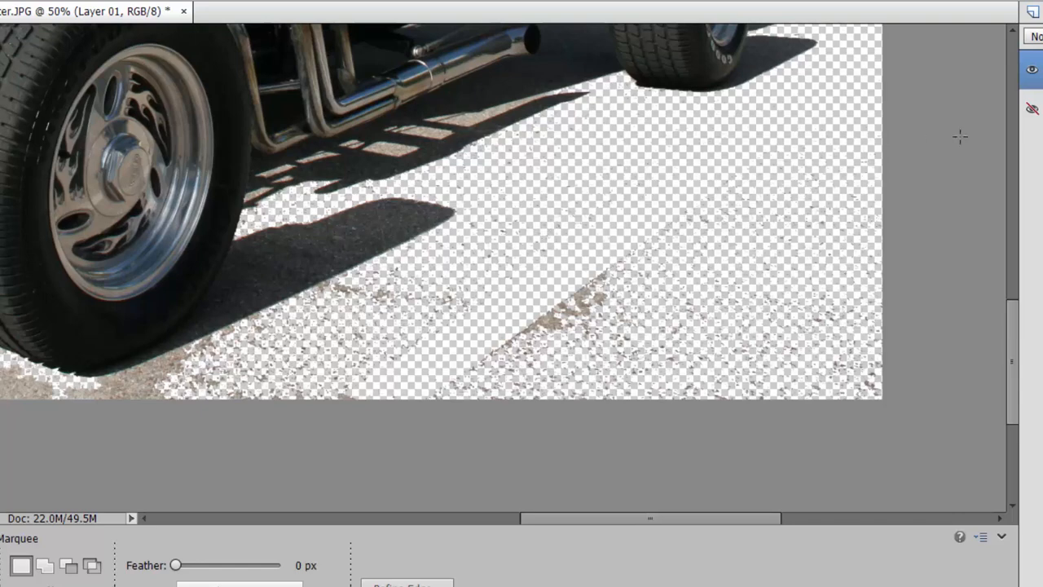
{"action": "left_click_drag", "start_coordinate": [1015, 339], "coordinate": [1014, 289]}
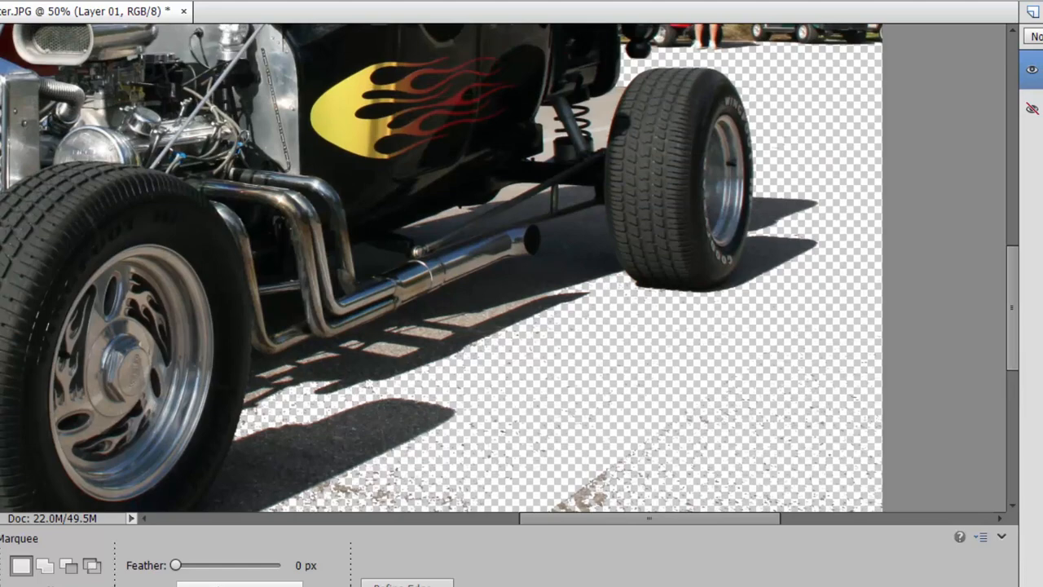
{"action": "key", "text": "a"}
{"action": "key", "text": "a"}
{"action": "left_click", "coordinate": [478, 315]}
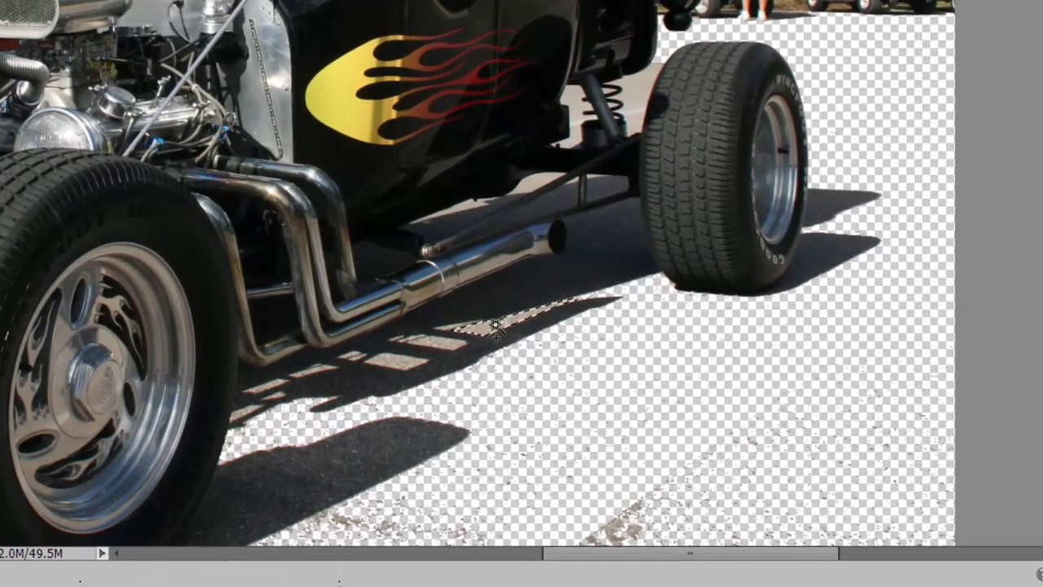
{"action": "key", "text": "Delete"}
{"action": "key", "text": "ctrl+d"}
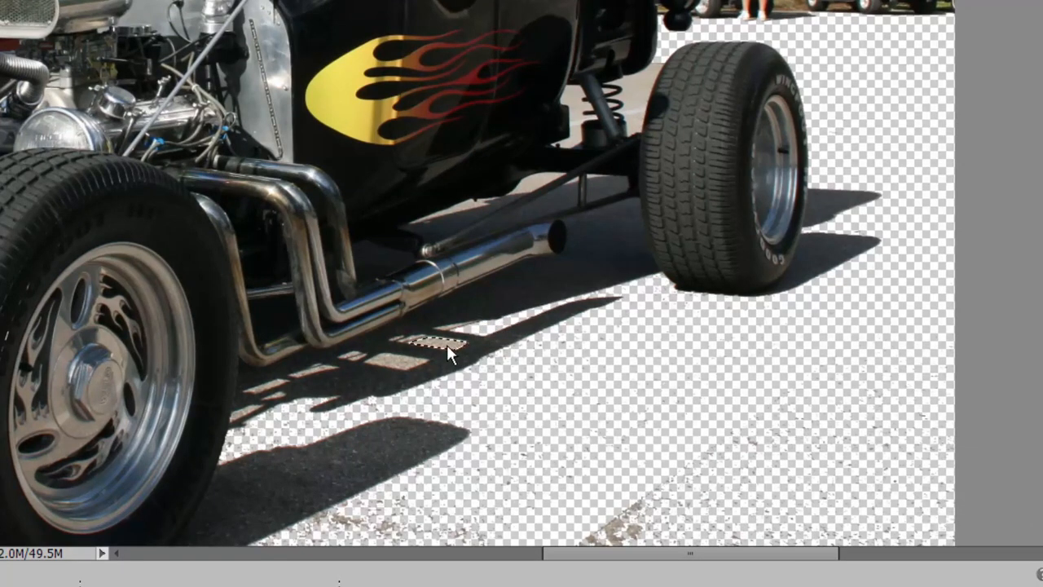
{"action": "key", "text": "Delete"}
{"action": "key", "text": "ctrl+d"}
{"action": "left_click", "coordinate": [388, 362]}
{"action": "key", "text": "Delete"}
{"action": "key", "text": "ctrl+d"}
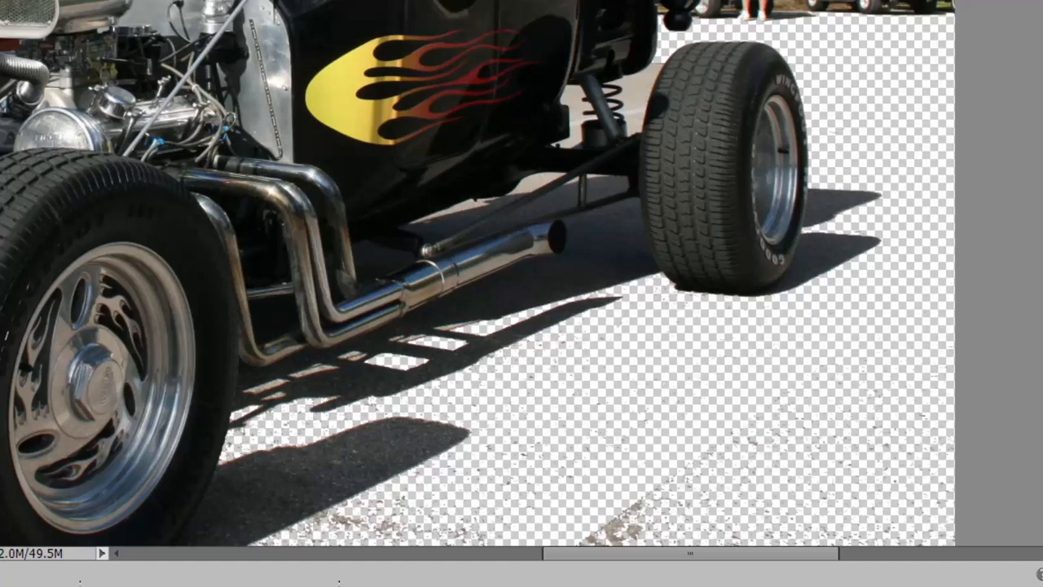
Remove the pavement showing around the rear coil spring and beneath the body's rear underside with Magic Wand selections.
{"action": "scroll", "coordinate": [478, 274], "scroll_direction": "up", "scroll_amount": 5}
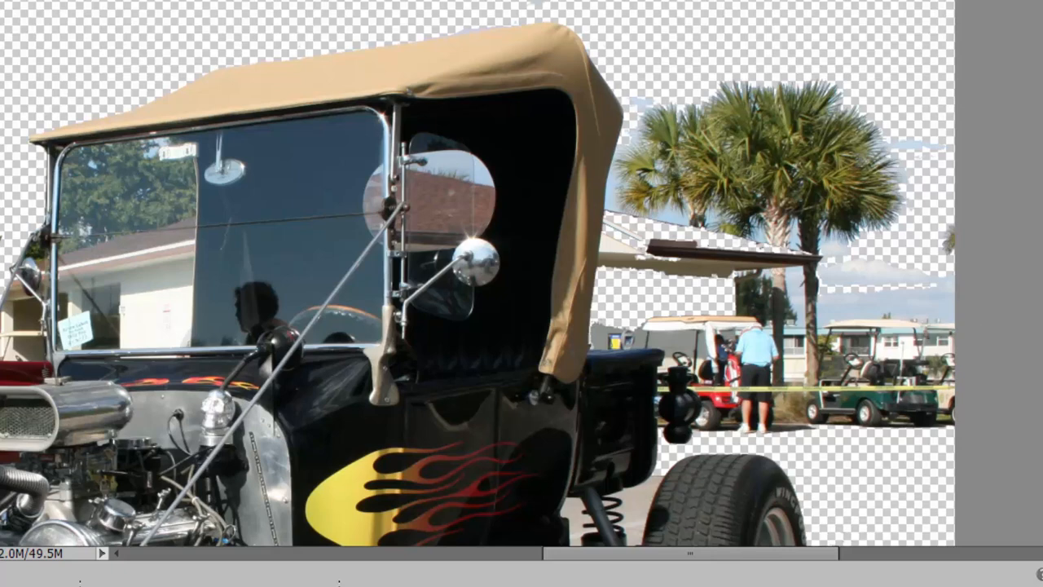
{"action": "scroll", "coordinate": [597, 320], "scroll_direction": "down", "scroll_amount": 2}
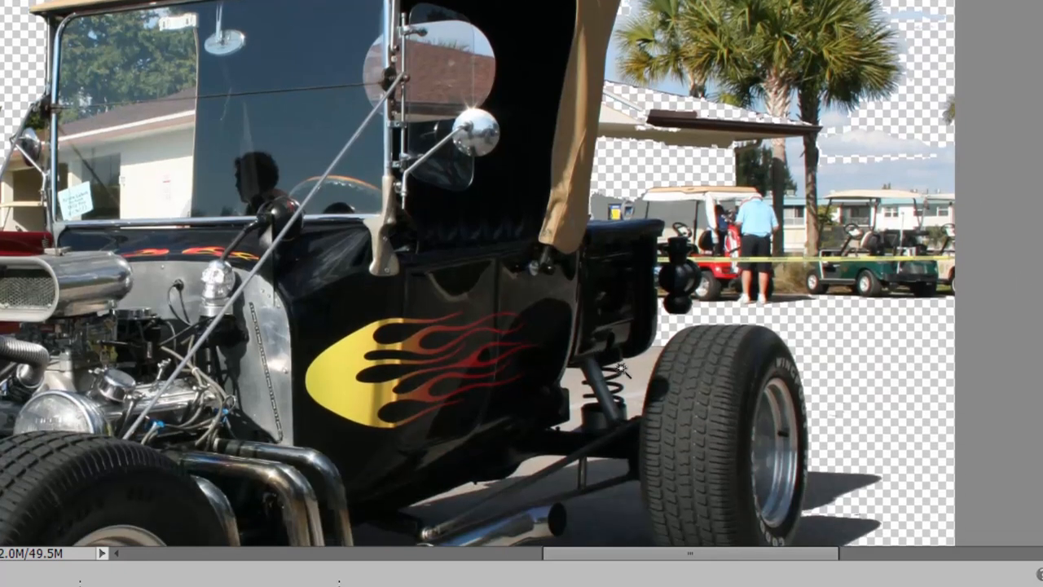
{"action": "left_click", "coordinate": [635, 380]}
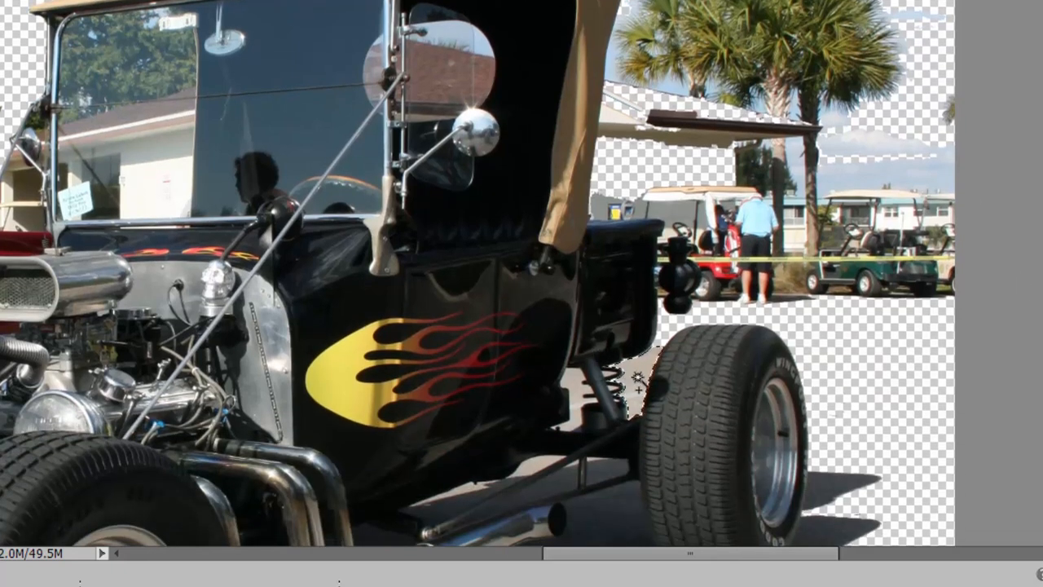
{"action": "key", "text": "ctrl+z"}
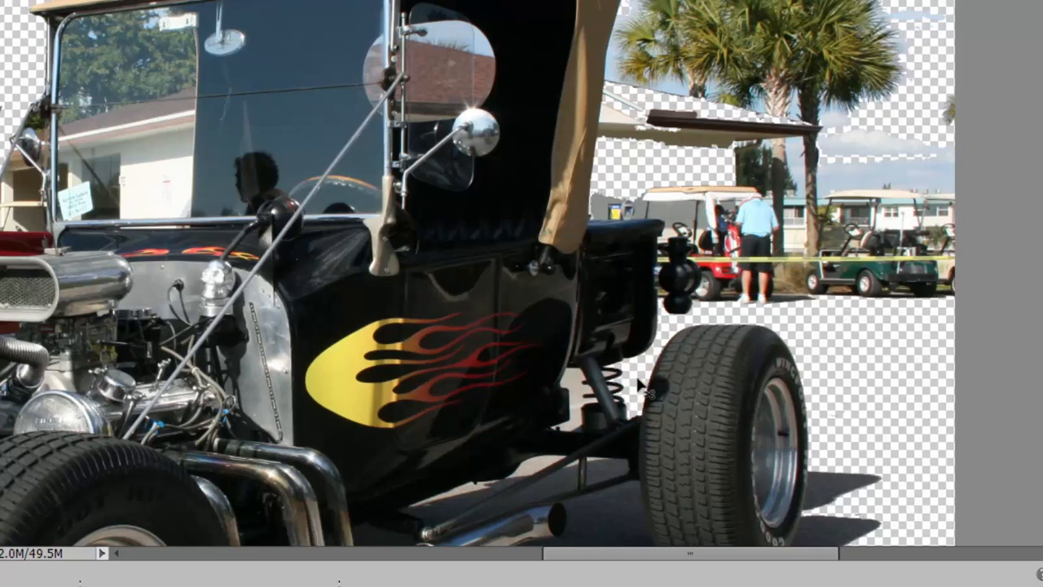
{"action": "left_click", "coordinate": [579, 403]}
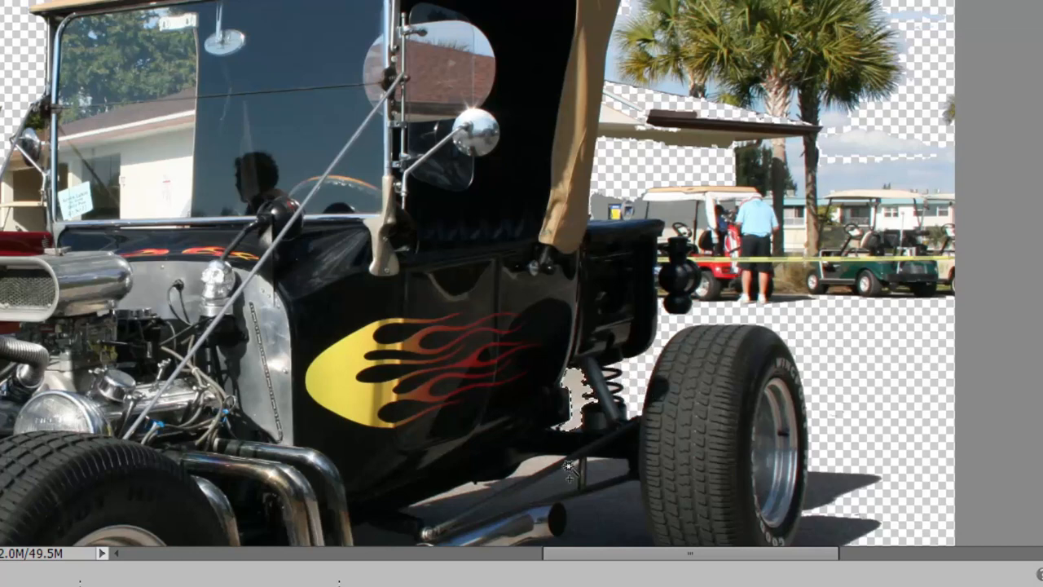
{"action": "key", "text": "ctrl+z"}
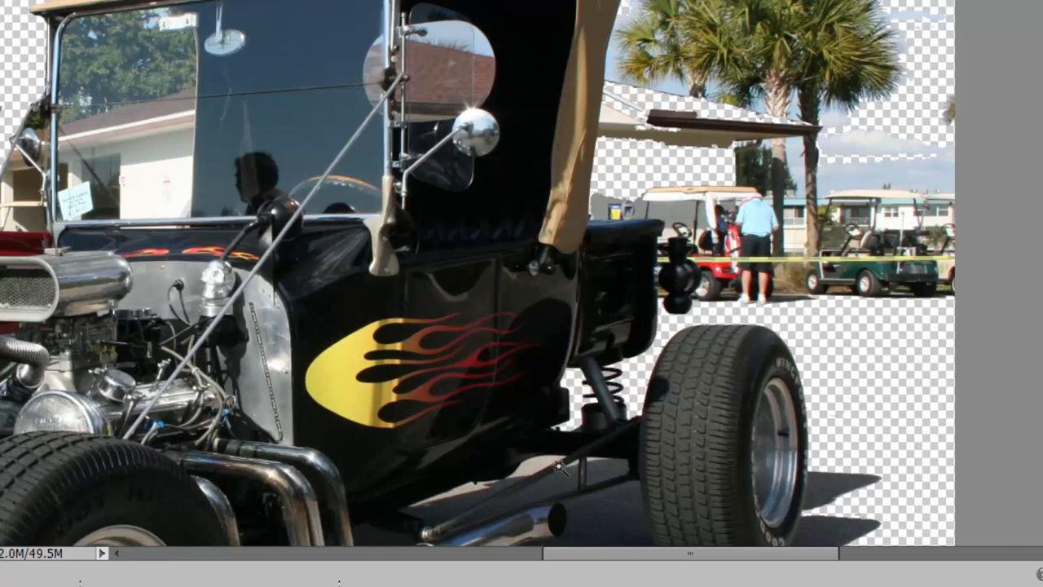
{"action": "left_click", "coordinate": [536, 467]}
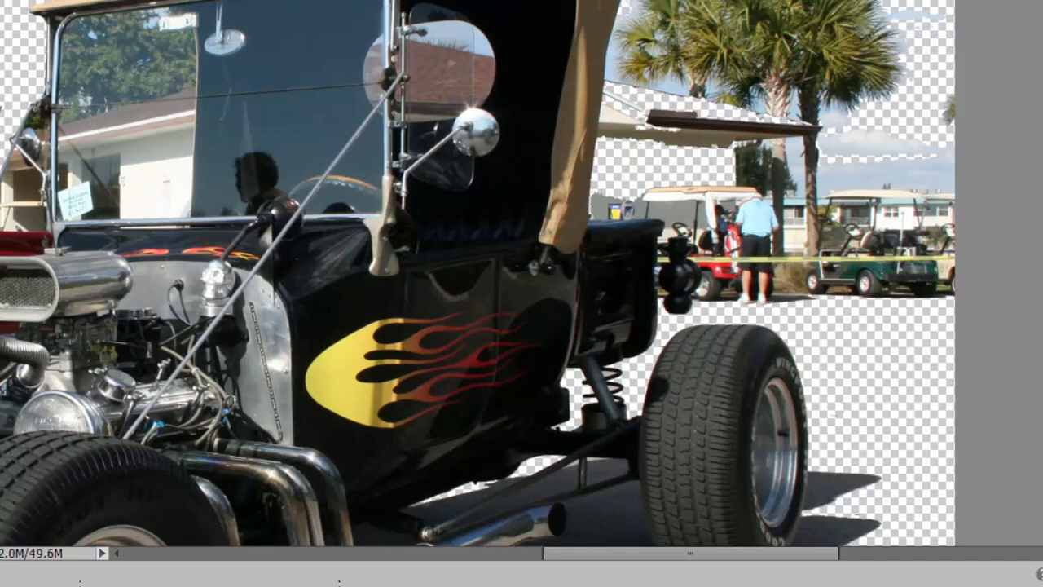
Delete the sky showing through the rounded window beside the windshield with a Magic Wand selection.
{"action": "scroll", "coordinate": [479, 274], "scroll_direction": "up", "scroll_amount": 3}
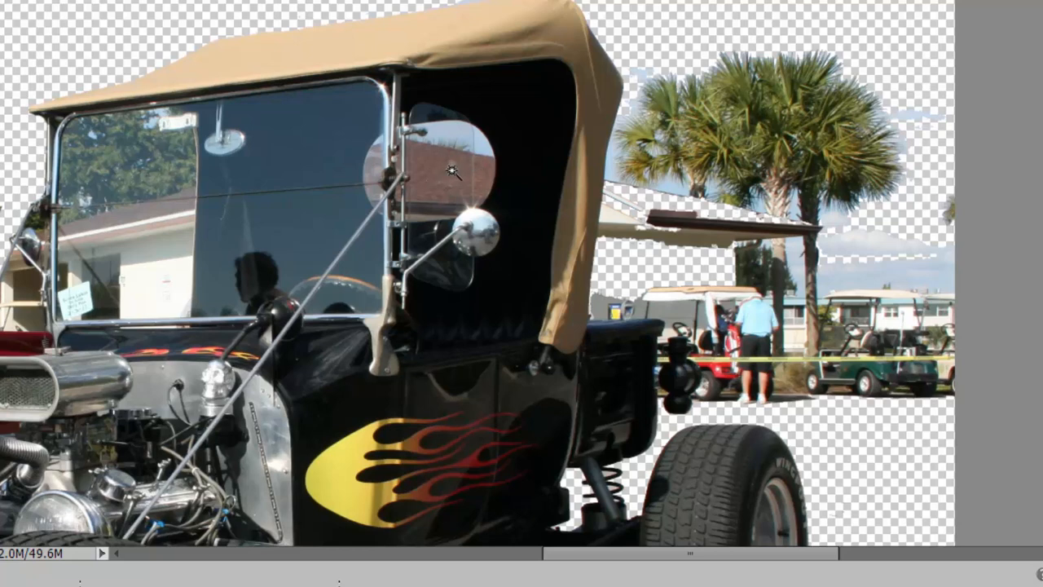
{"action": "left_click", "coordinate": [480, 145]}
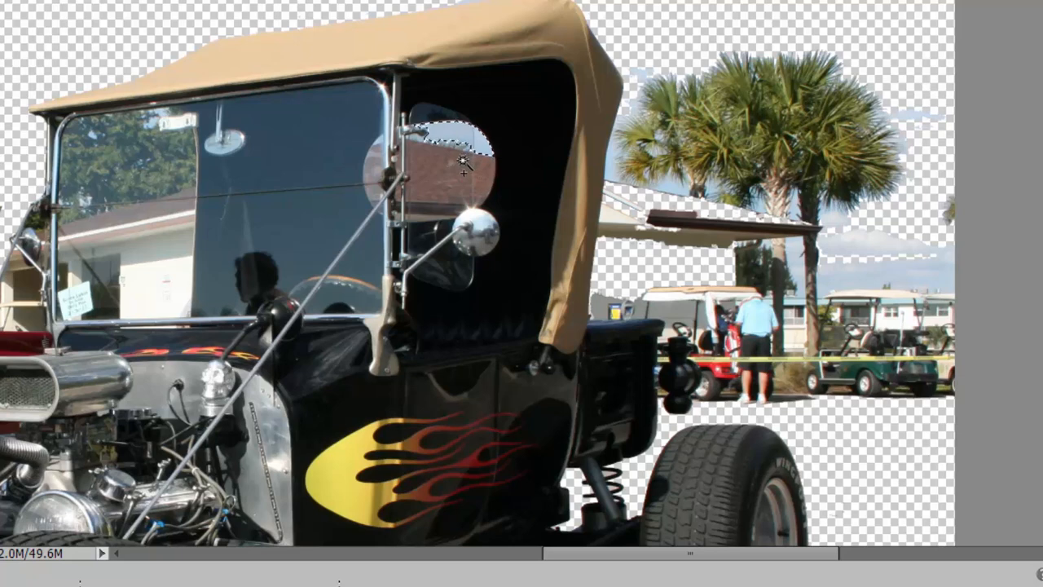
{"action": "key", "text": "Delete"}
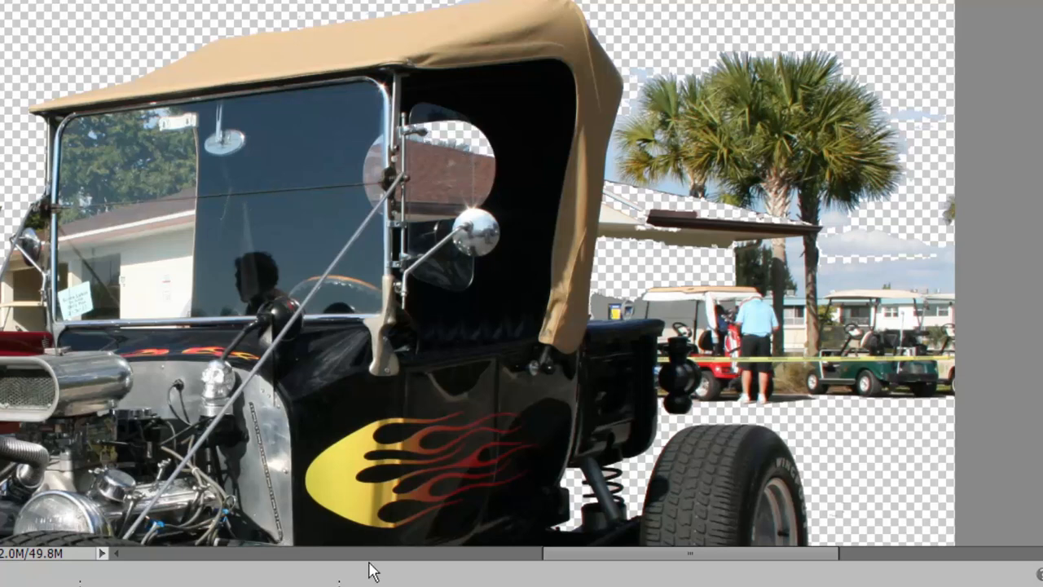
Select the remaining roof scenery inside the rounded window behind the windshield post with a 47 px Selection Brush and delete it.
{"action": "key", "text": "ctrl+plus"}
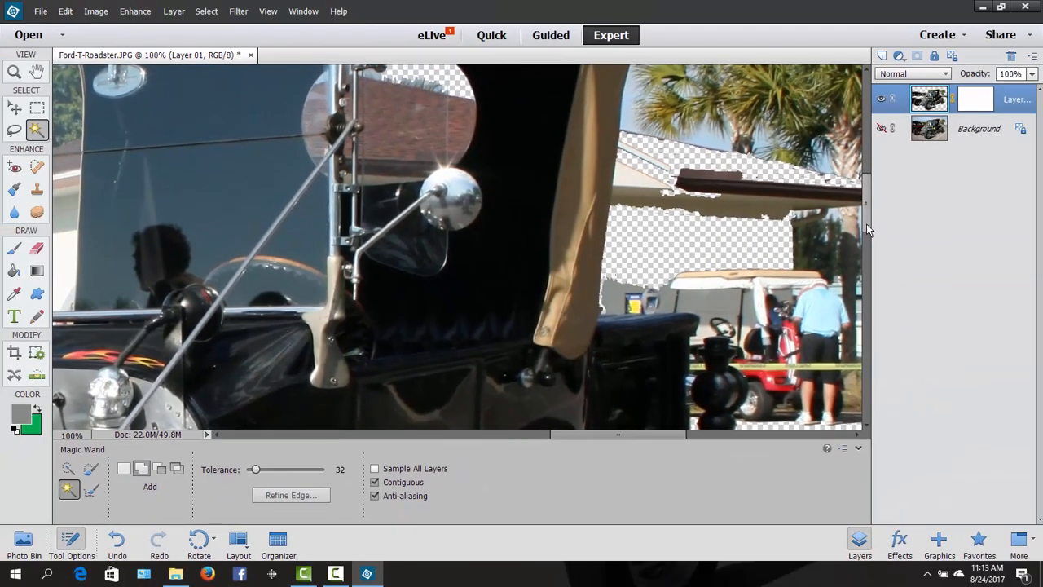
{"action": "left_click_drag", "start_coordinate": [866, 223], "coordinate": [864, 192]}
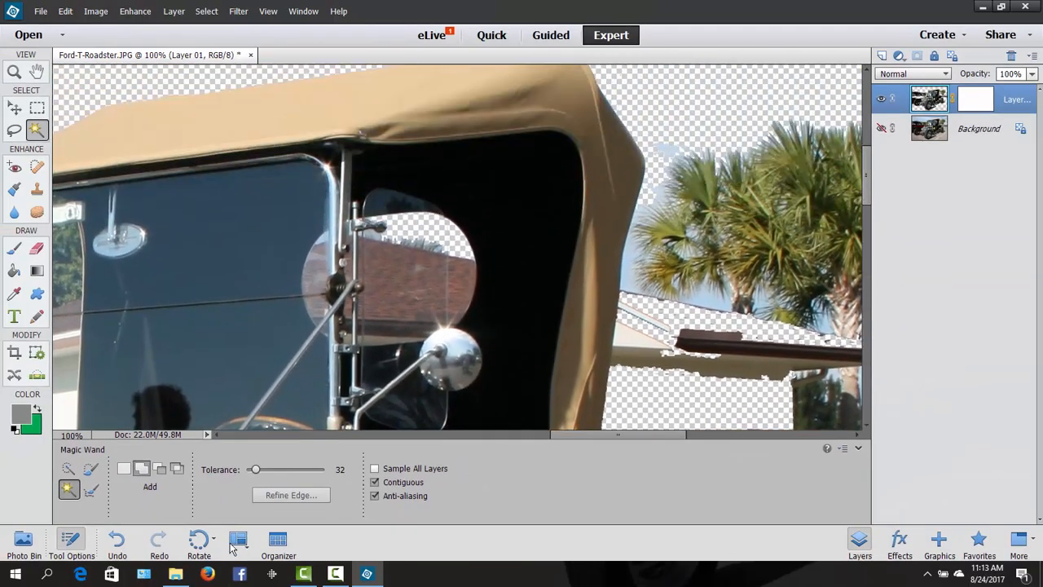
{"action": "left_click", "coordinate": [91, 468]}
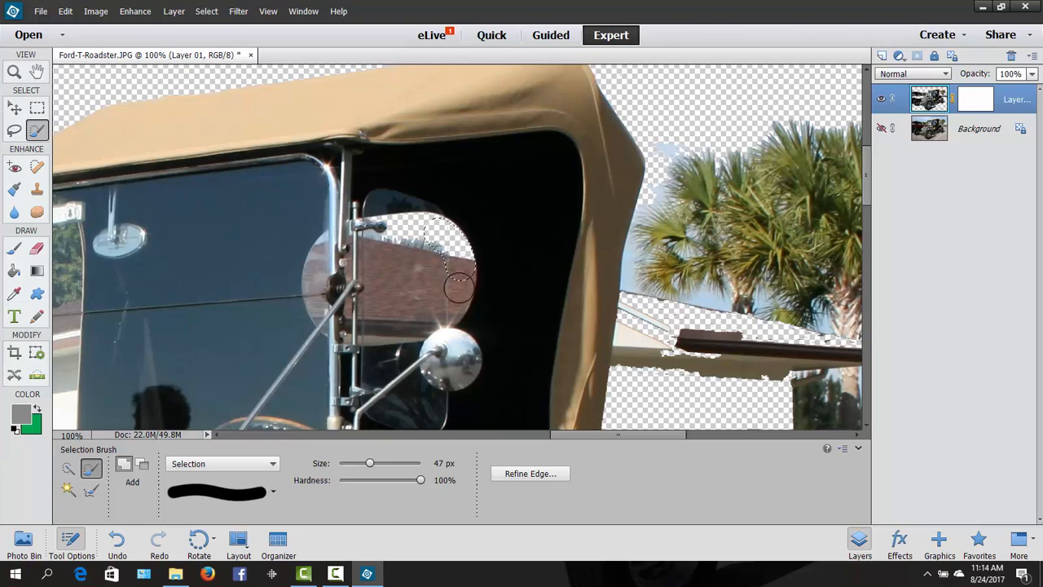
{"action": "left_click_drag", "start_coordinate": [459, 290], "coordinate": [454, 304]}
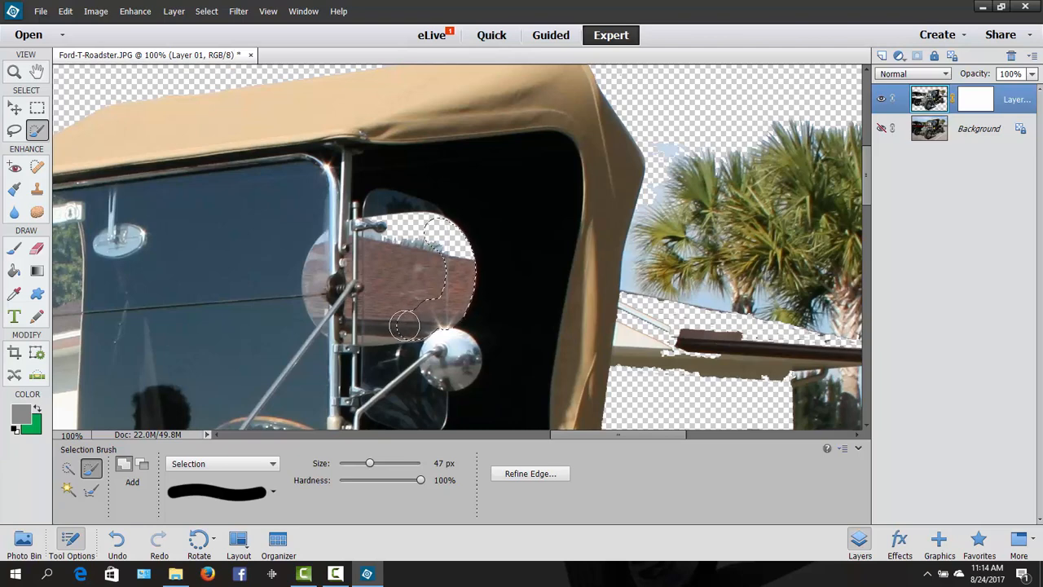
{"action": "left_click_drag", "start_coordinate": [397, 327], "coordinate": [373, 329]}
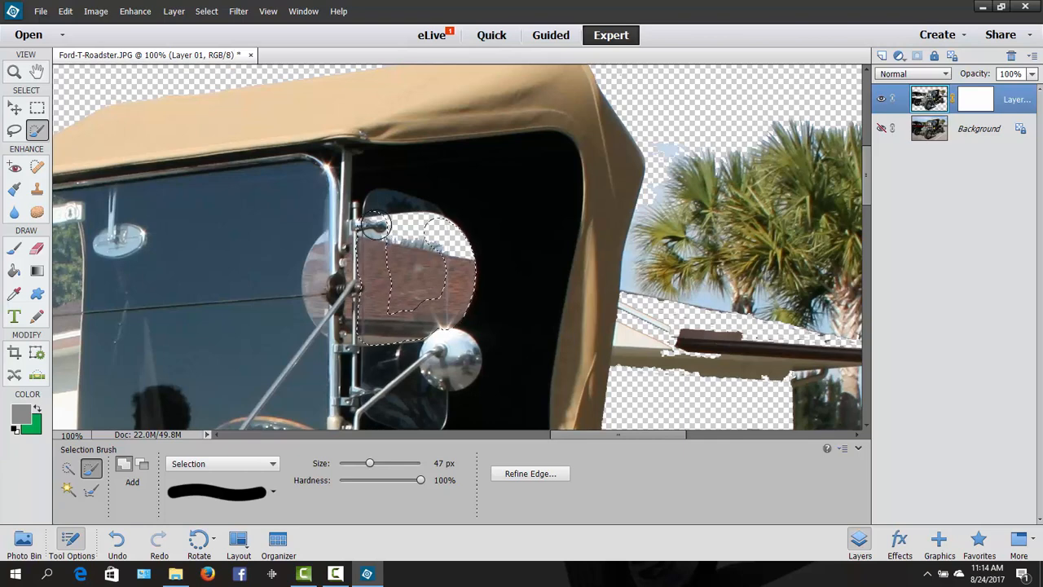
{"action": "key", "text": "ctrl+z"}
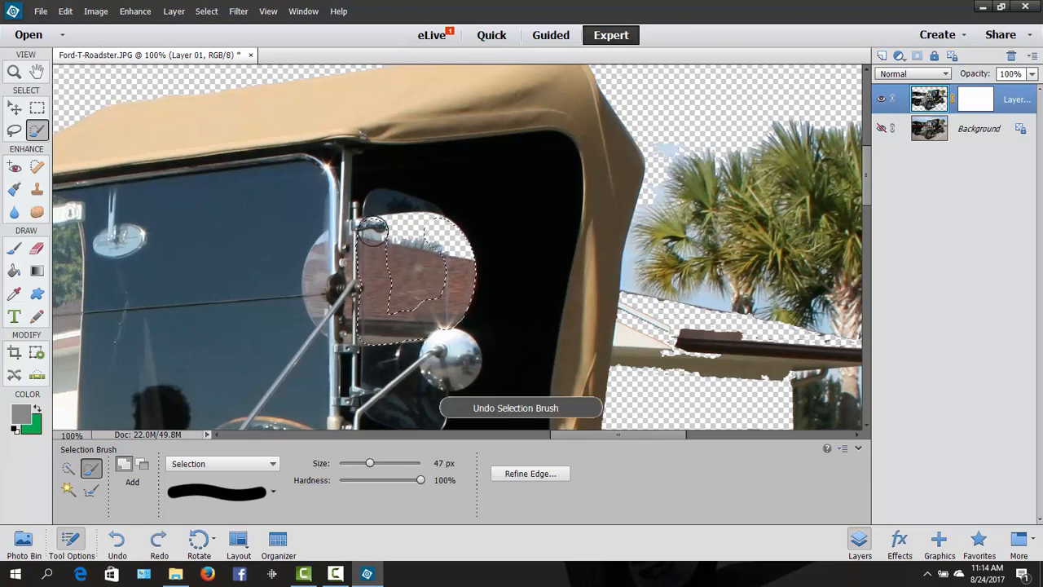
{"action": "left_click", "coordinate": [373, 231]}
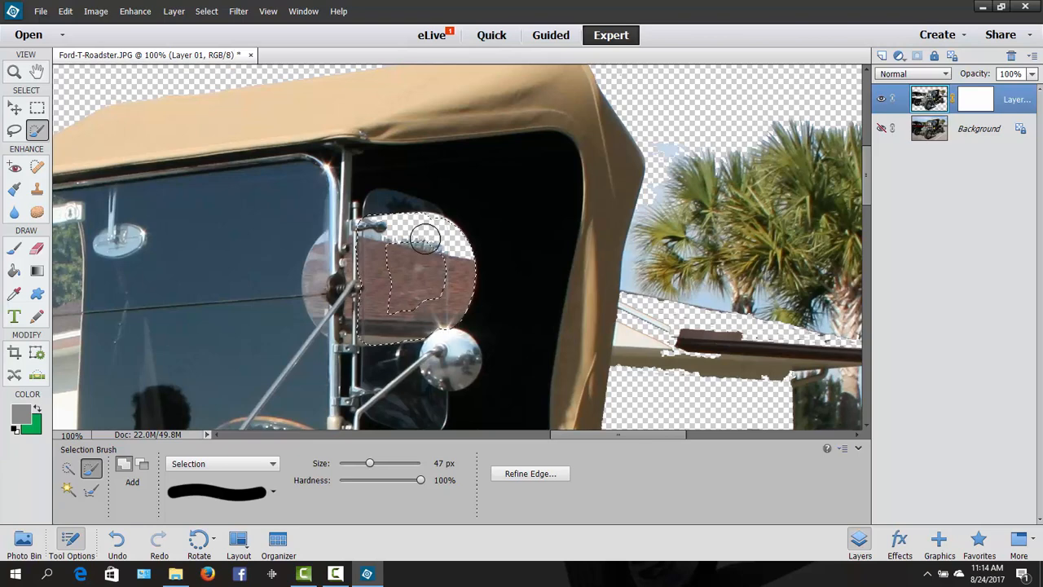
{"action": "mouse_move", "coordinate": [424, 238]}
{"action": "left_mouse_down"}
{"action": "mouse_move", "coordinate": [429, 295]}
{"action": "mouse_move", "coordinate": [386, 309]}
{"action": "mouse_move", "coordinate": [408, 293]}
{"action": "mouse_move", "coordinate": [413, 247]}
{"action": "left_mouse_up"}
{"action": "key", "text": "Delete"}
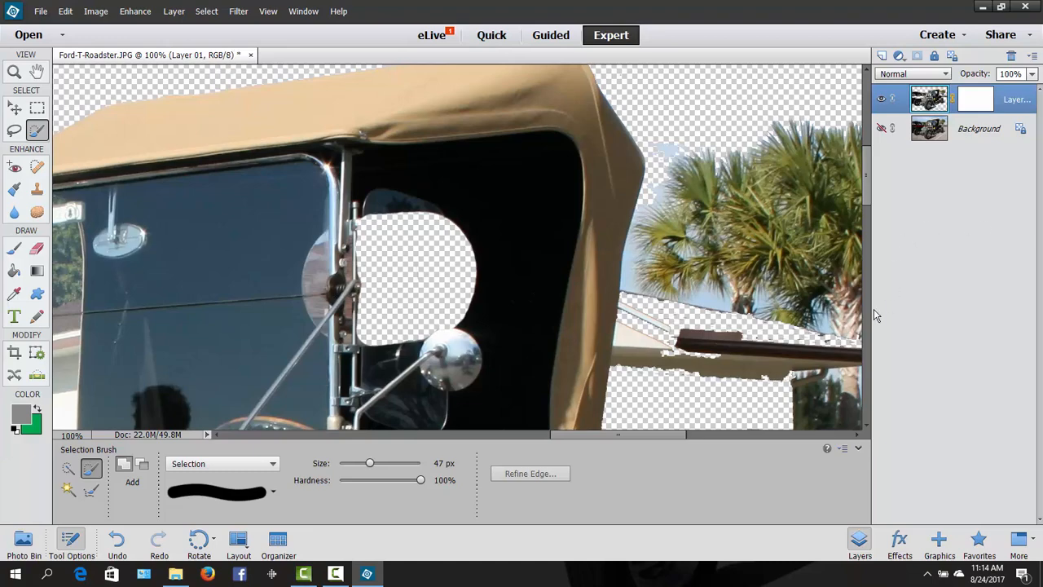
{"action": "key", "text": "ctrl+minus"}
{"action": "key", "text": "ctrl+minus"}
{"action": "key", "text": "ctrl+minus"}
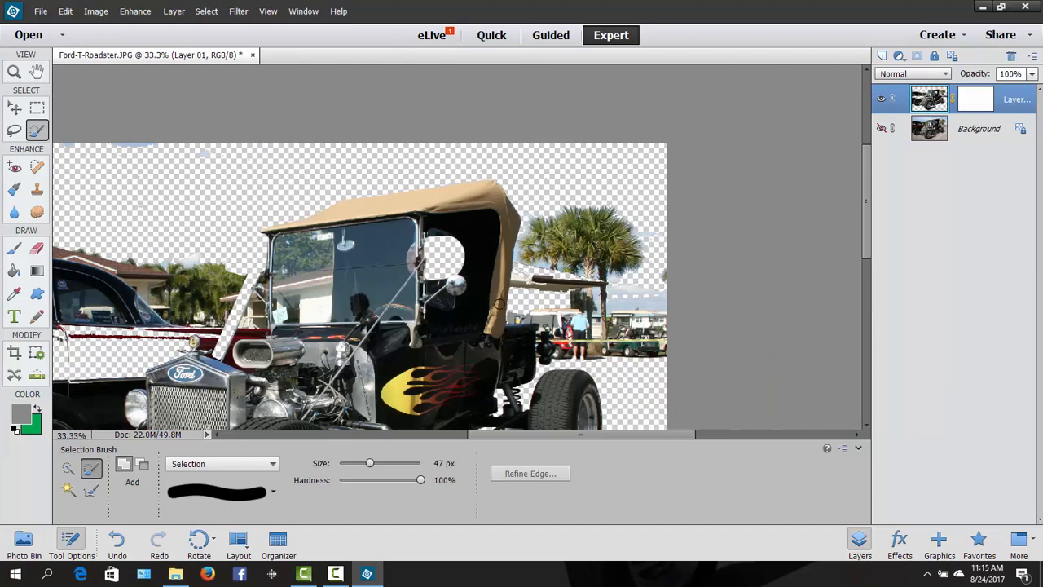
{"action": "left_click_drag", "start_coordinate": [866, 220], "coordinate": [866, 290]}
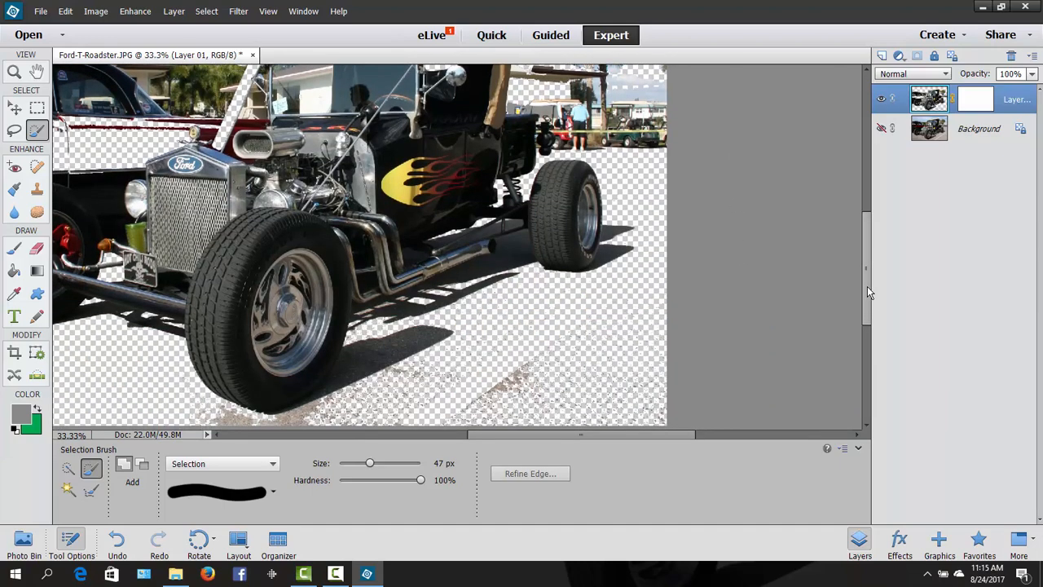
{"action": "key", "text": "ctrl+minus"}
{"action": "key", "text": "ctrl+minus"}
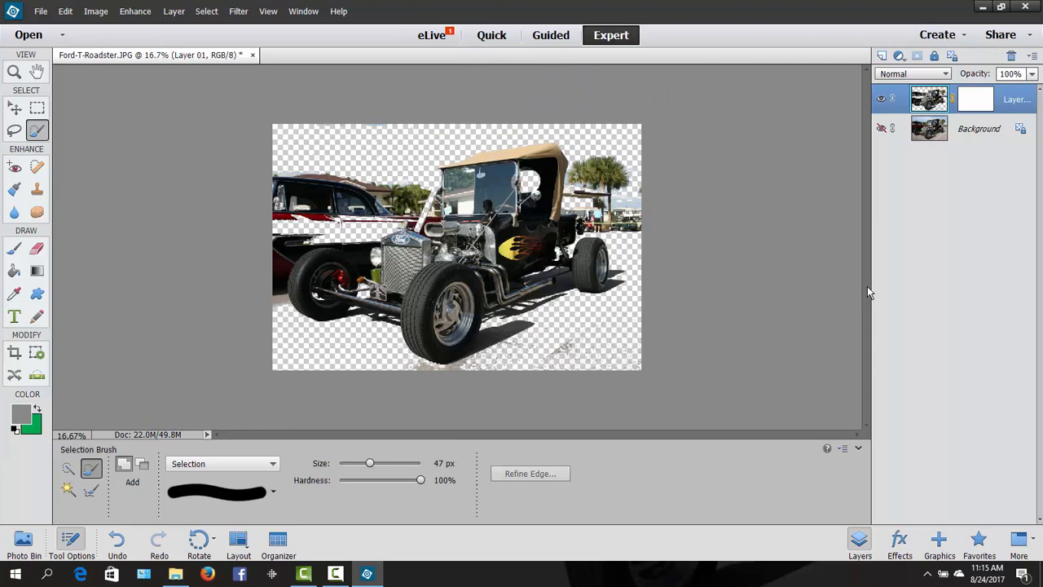
{"action": "key", "text": "ctrl+plus"}
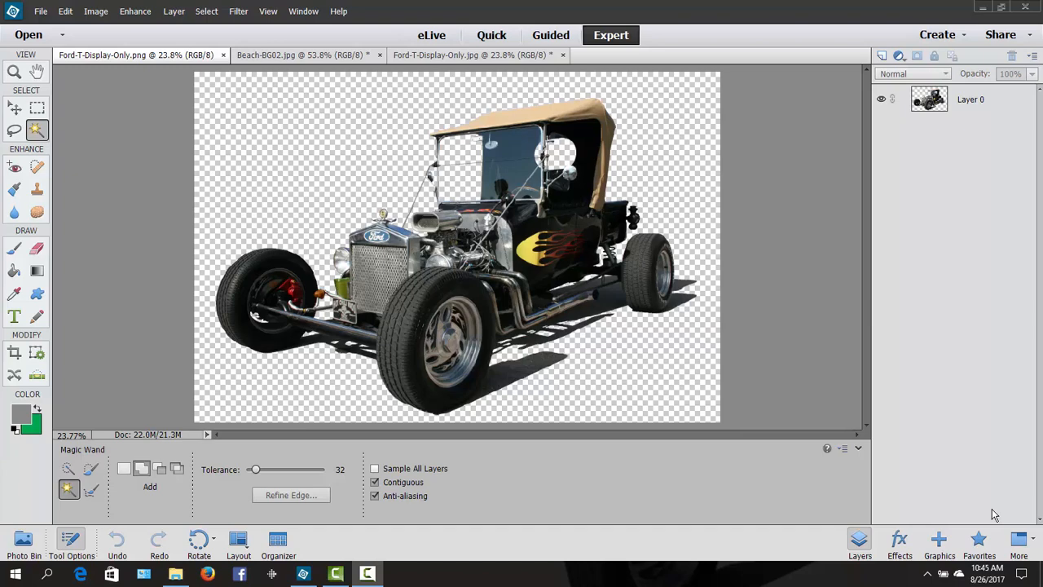
Check the file format options for saving Ford-T-Display-Only.png, and leave the save dialog without saving.
{"action": "left_click", "coordinate": [280, 56]}
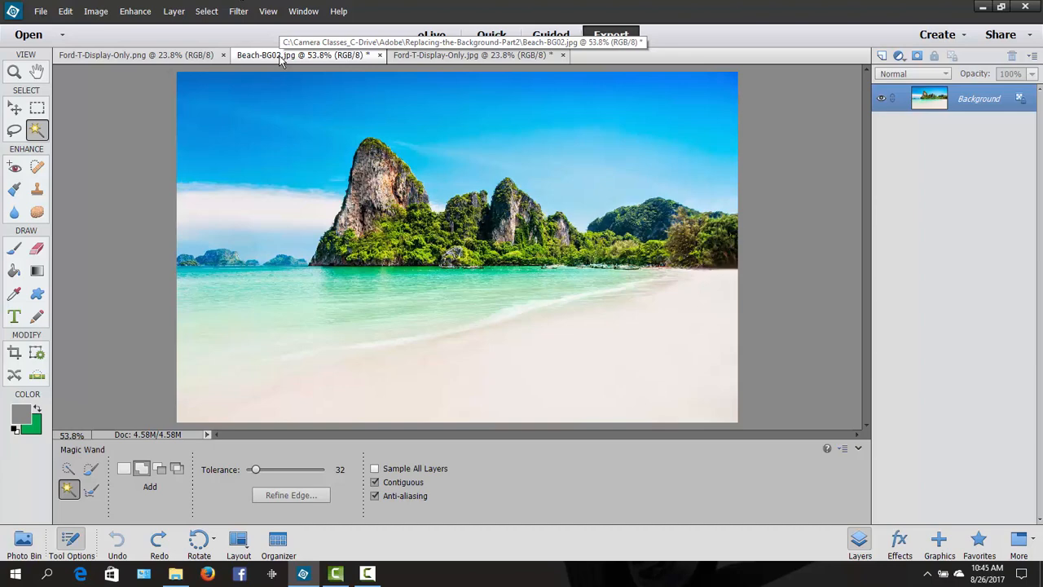
{"action": "left_click", "coordinate": [114, 55]}
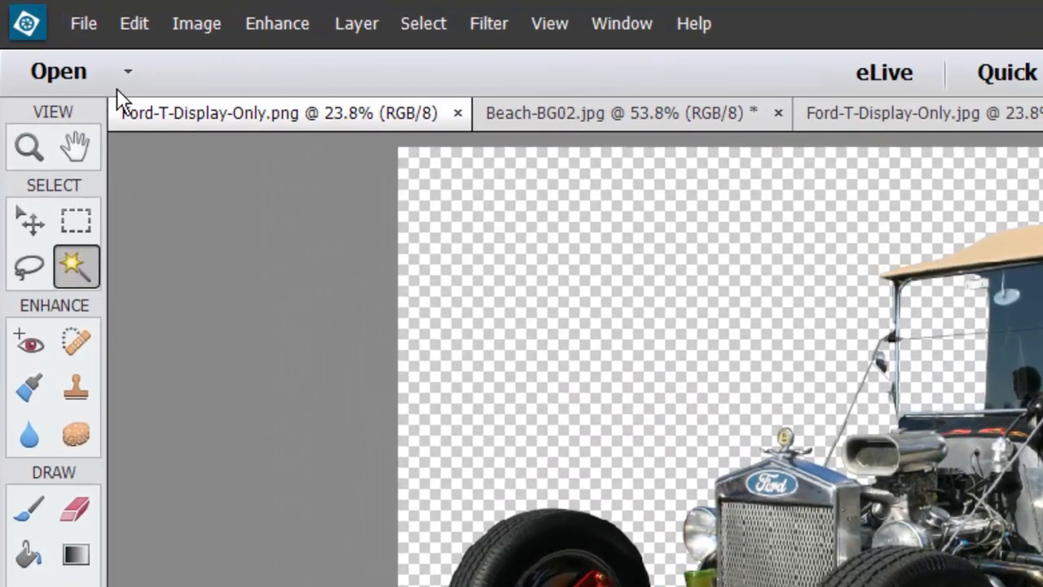
{"action": "left_click", "coordinate": [85, 23]}
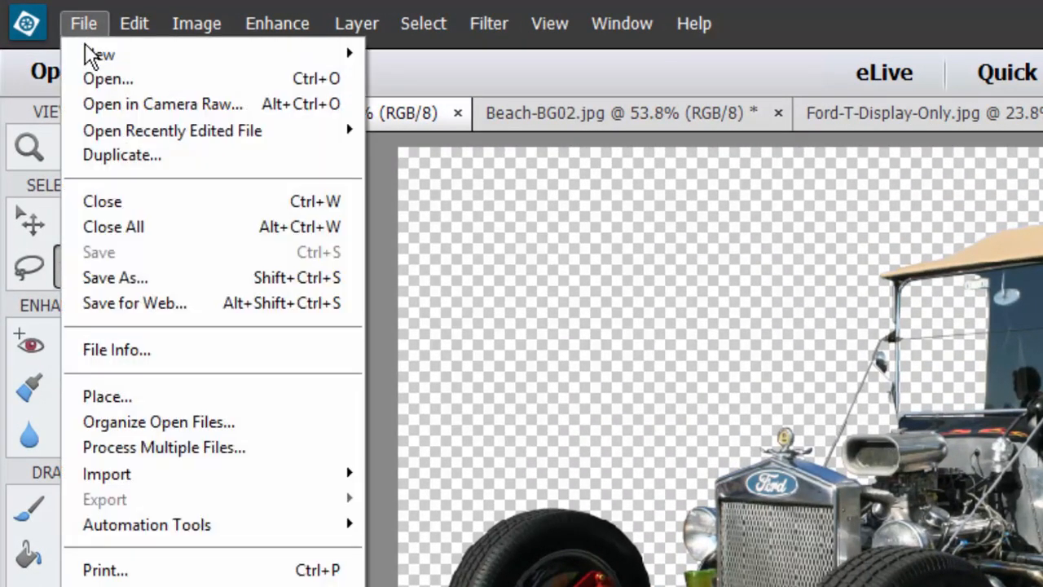
{"action": "left_click", "coordinate": [113, 281]}
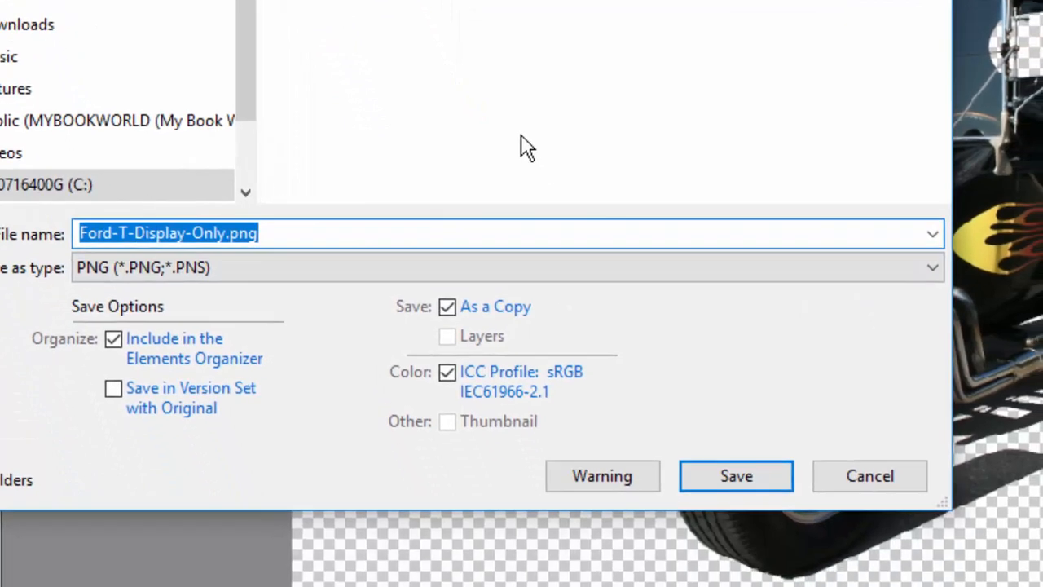
{"action": "left_click", "coordinate": [934, 273]}
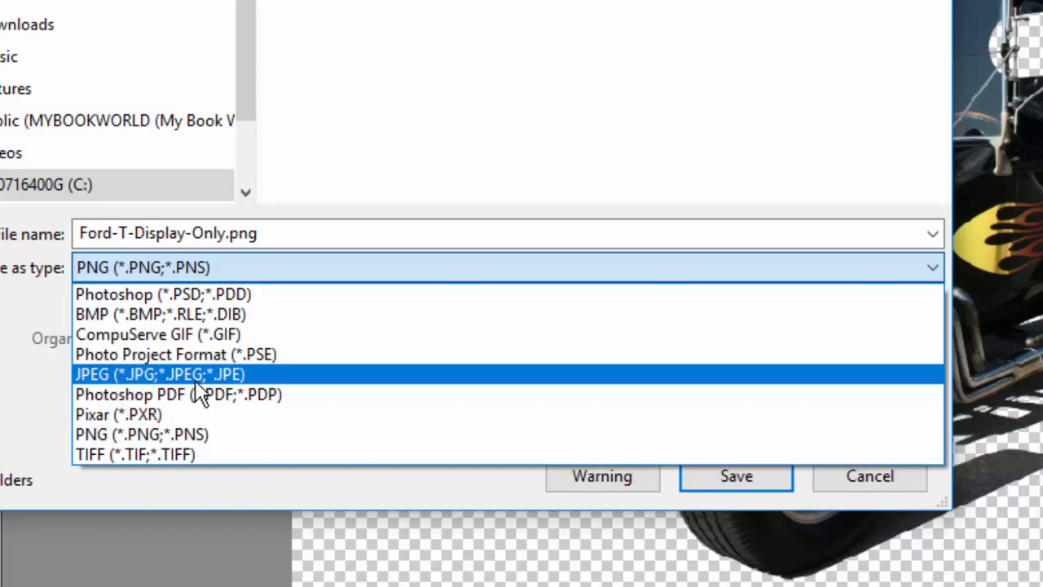
{"action": "left_click", "coordinate": [870, 480]}
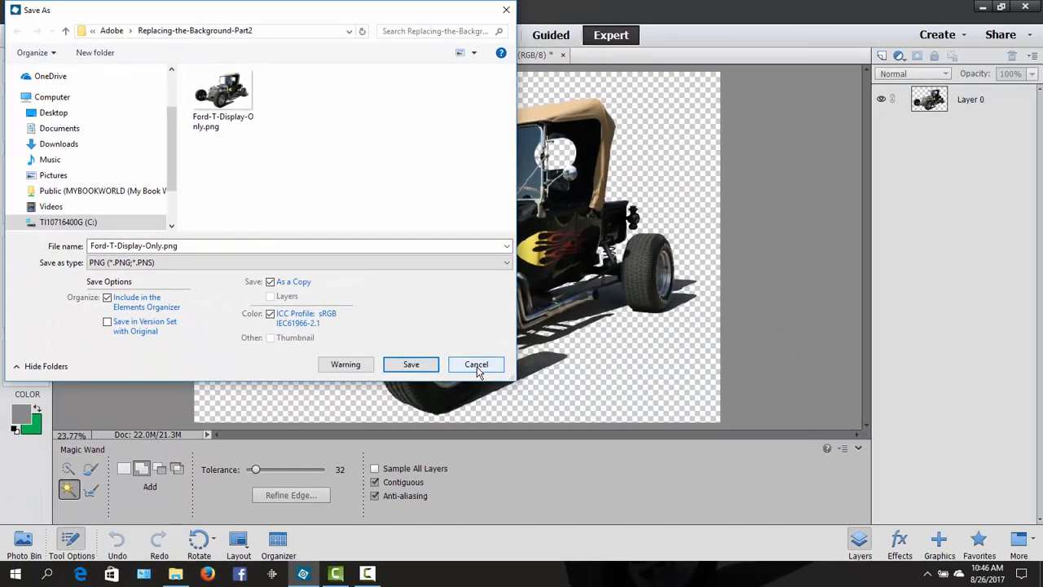
{"action": "left_click", "coordinate": [477, 364]}
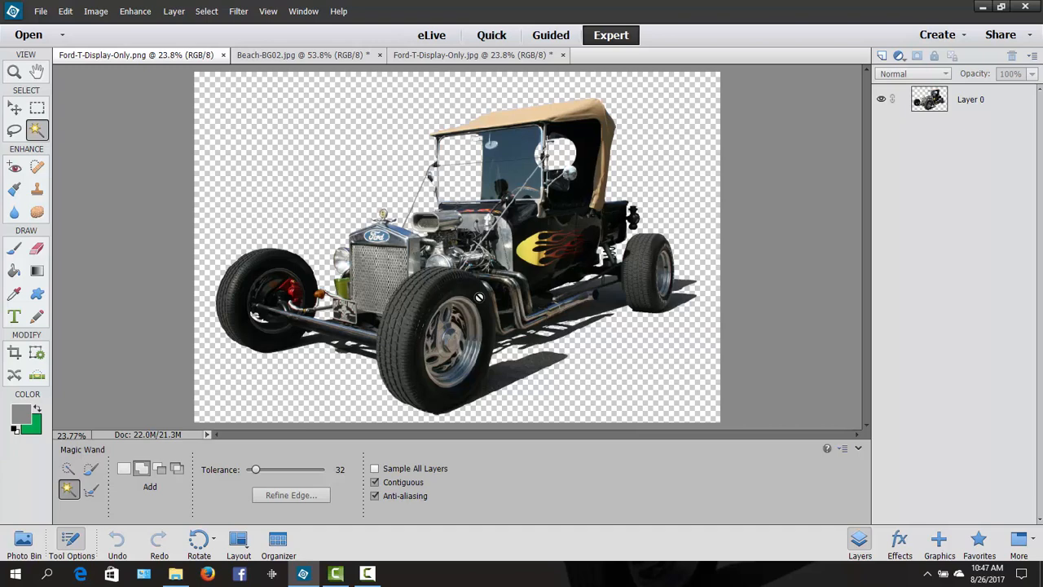
Try deleting the white background of Ford-T-Display-Only.jpg with a Magic Wand selection, and close that file without saving.
{"action": "left_click", "coordinate": [455, 59]}
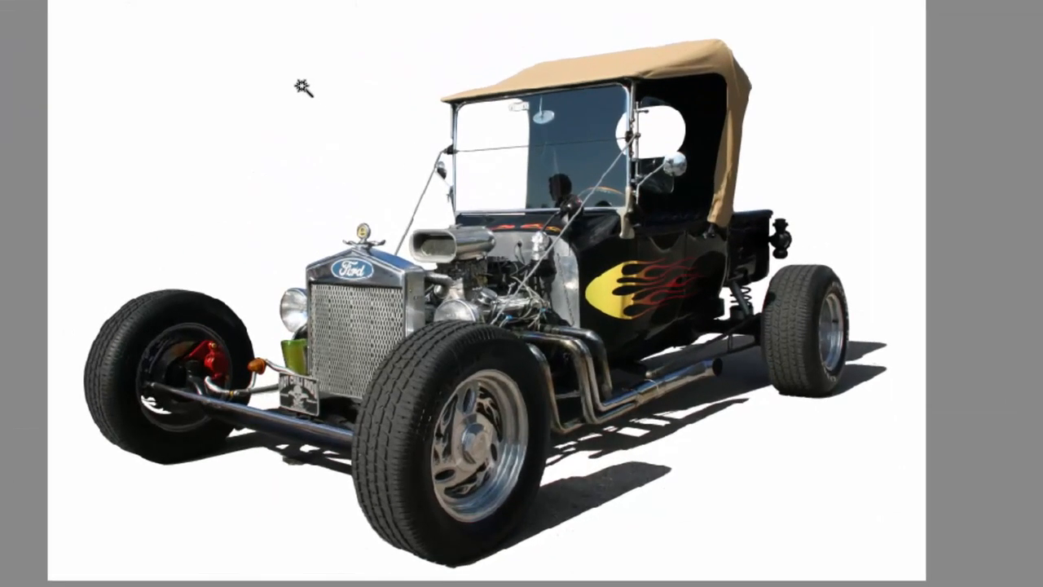
{"action": "left_click", "coordinate": [303, 88]}
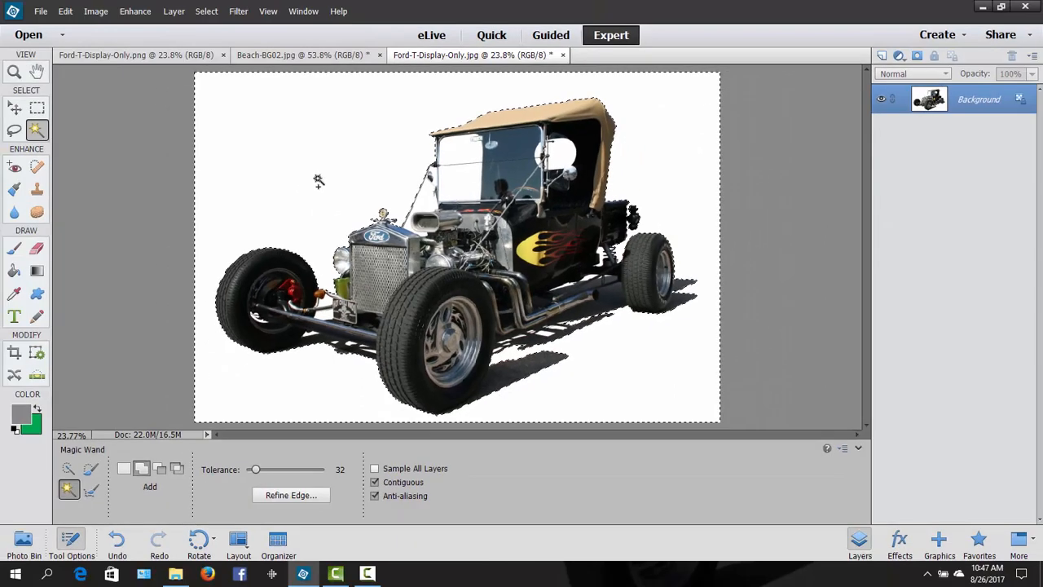
{"action": "key", "text": "Delete"}
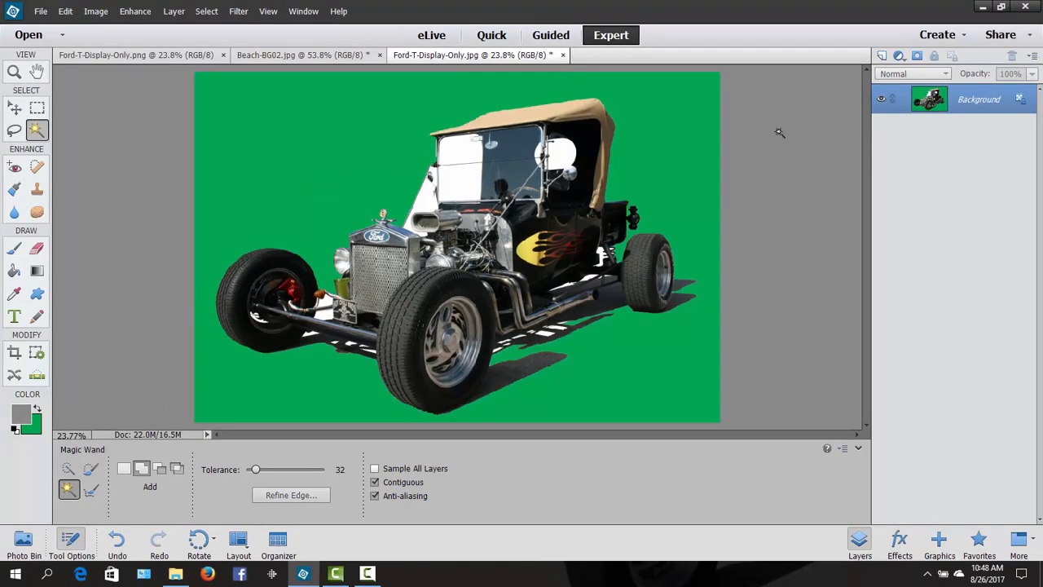
{"action": "left_click", "coordinate": [562, 54]}
{"action": "left_click", "coordinate": [523, 226]}
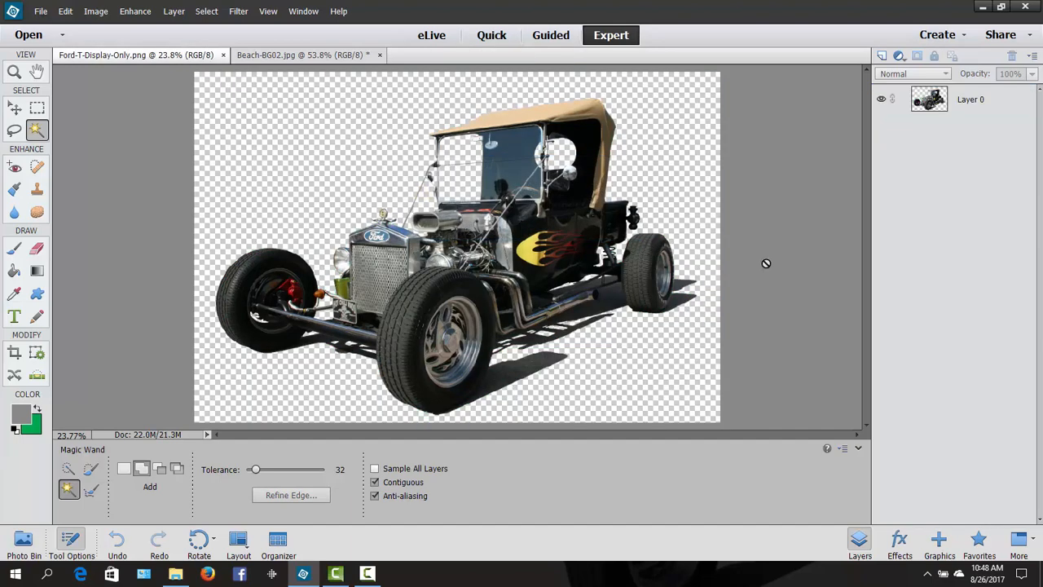
Add the Ford-T-Display-Only.png cutout as a new layer on the Beach-BG02.jpg image.
{"action": "left_click", "coordinate": [13, 71]}
{"action": "left_click", "coordinate": [285, 57]}
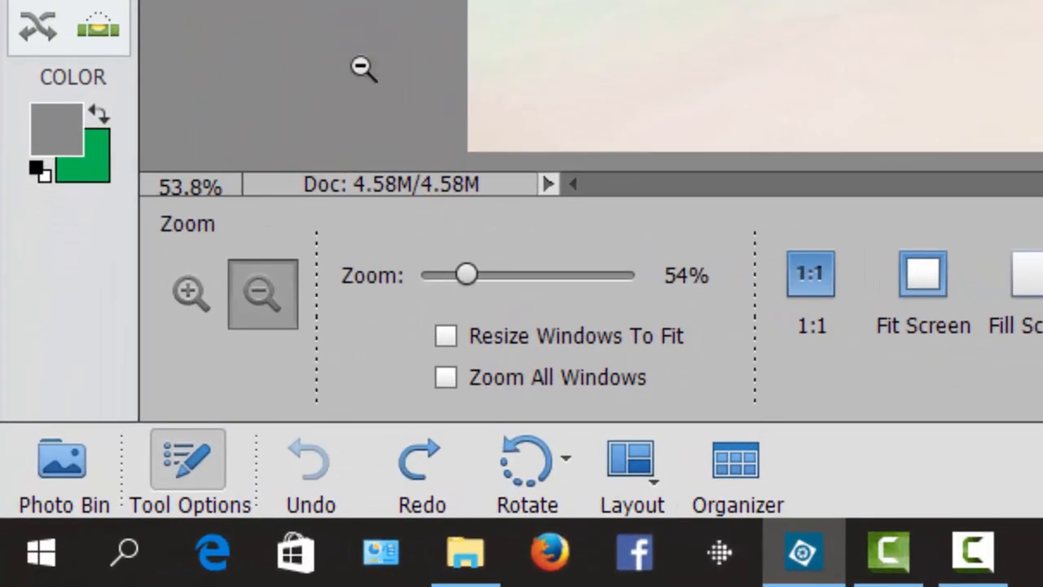
{"action": "left_click", "coordinate": [50, 468]}
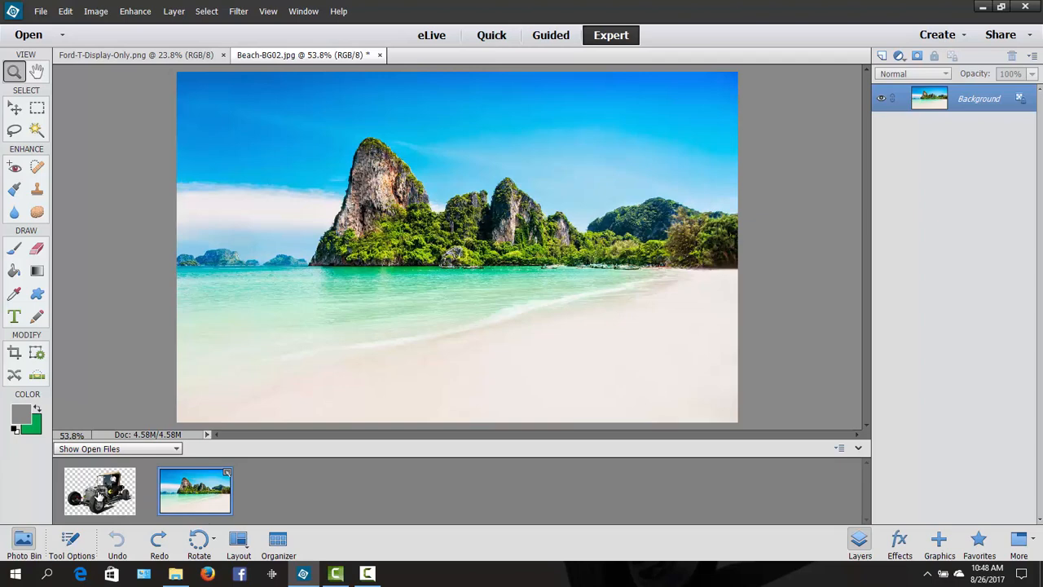
{"action": "left_click_drag", "start_coordinate": [114, 471], "coordinate": [446, 255]}
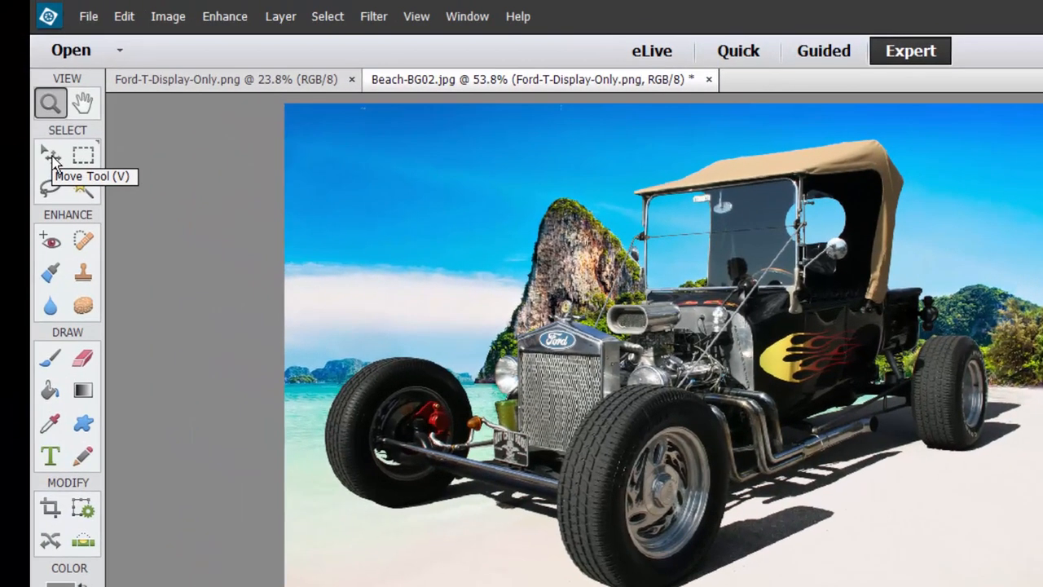
Move the roadster over the beach with the Move tool and scale it down proportionally to a little over half the image width.
{"action": "left_click", "coordinate": [52, 159]}
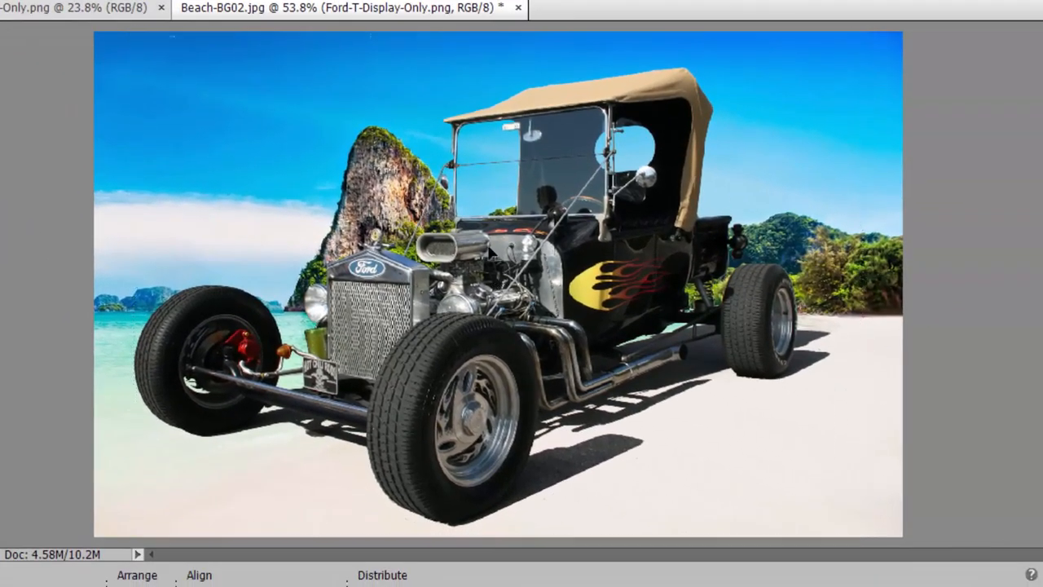
{"action": "left_click_drag", "start_coordinate": [473, 261], "coordinate": [376, 333]}
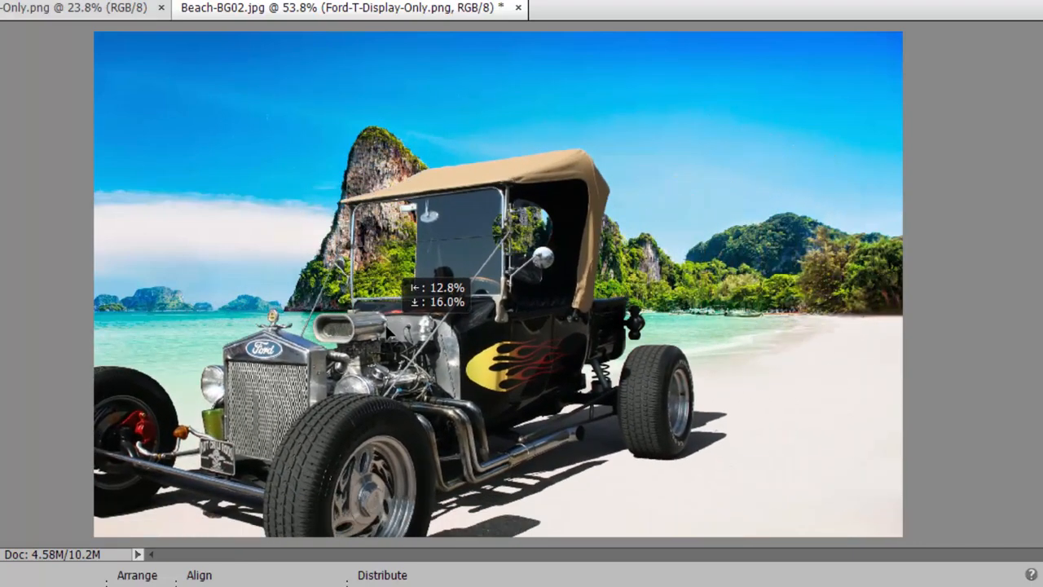
{"action": "left_click_drag", "start_coordinate": [404, 281], "coordinate": [509, 241]}
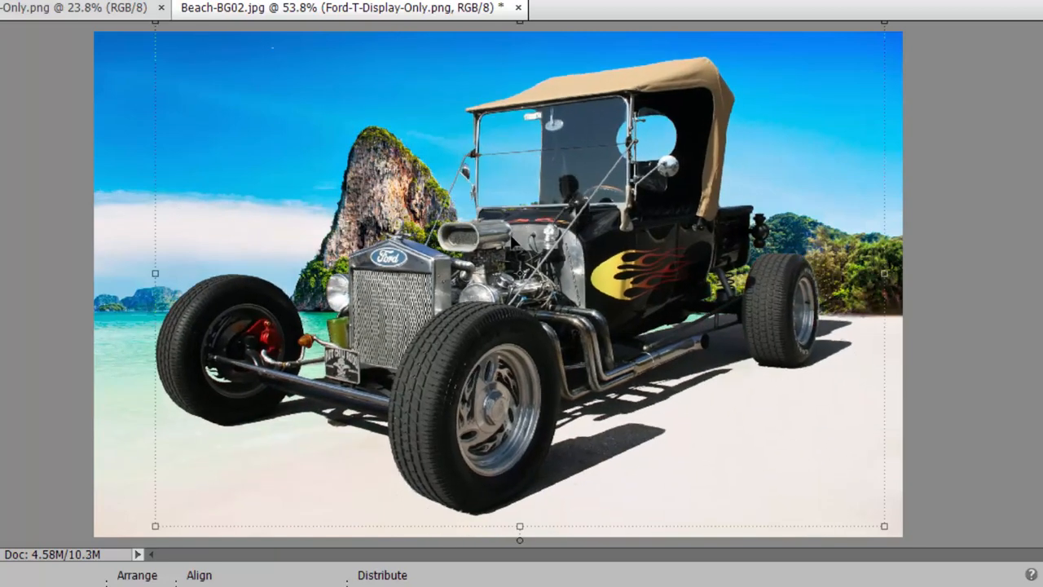
{"action": "left_click_drag", "start_coordinate": [470, 229], "coordinate": [470, 239]}
{"action": "left_click_drag", "start_coordinate": [155, 32], "coordinate": [409, 206]}
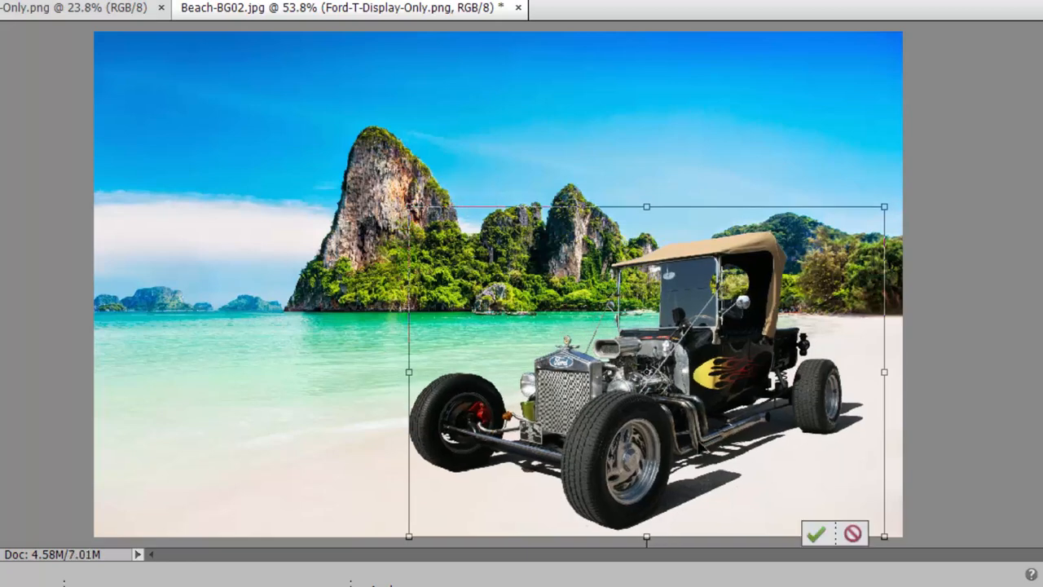
Fine-tune the roadster's size and position on the sand beside the shoreline, and commit the transformation.
{"action": "left_click_drag", "start_coordinate": [689, 387], "coordinate": [665, 387]}
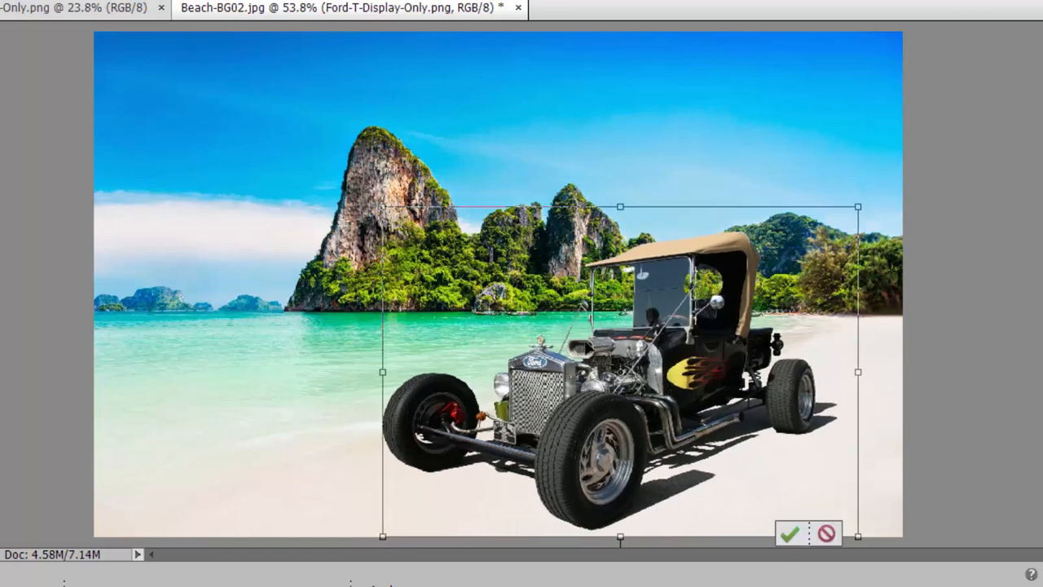
{"action": "left_click_drag", "start_coordinate": [381, 206], "coordinate": [357, 189]}
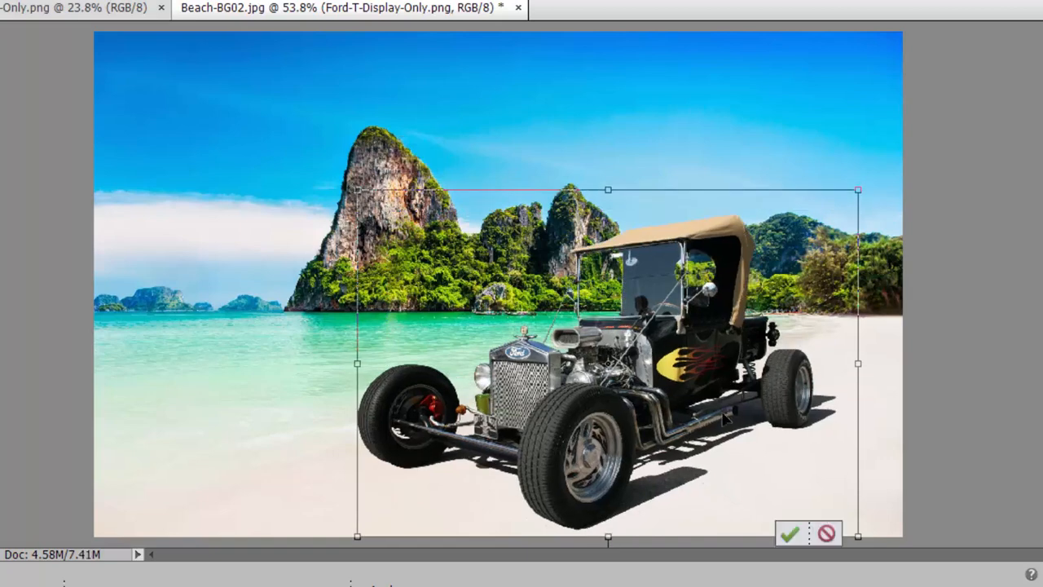
{"action": "left_click_drag", "start_coordinate": [628, 408], "coordinate": [658, 406]}
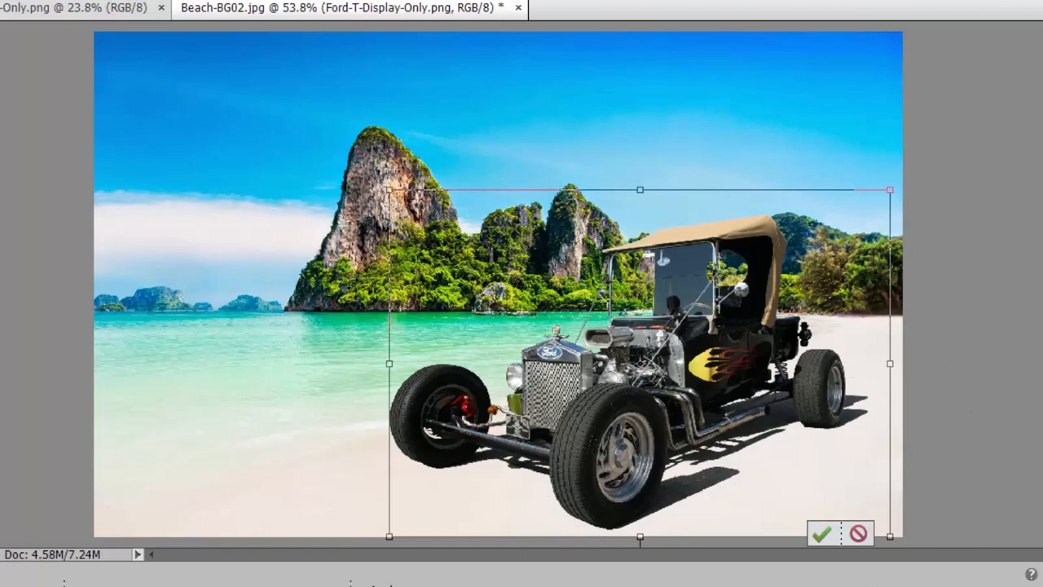
{"action": "left_click_drag", "start_coordinate": [389, 189], "coordinate": [415, 207]}
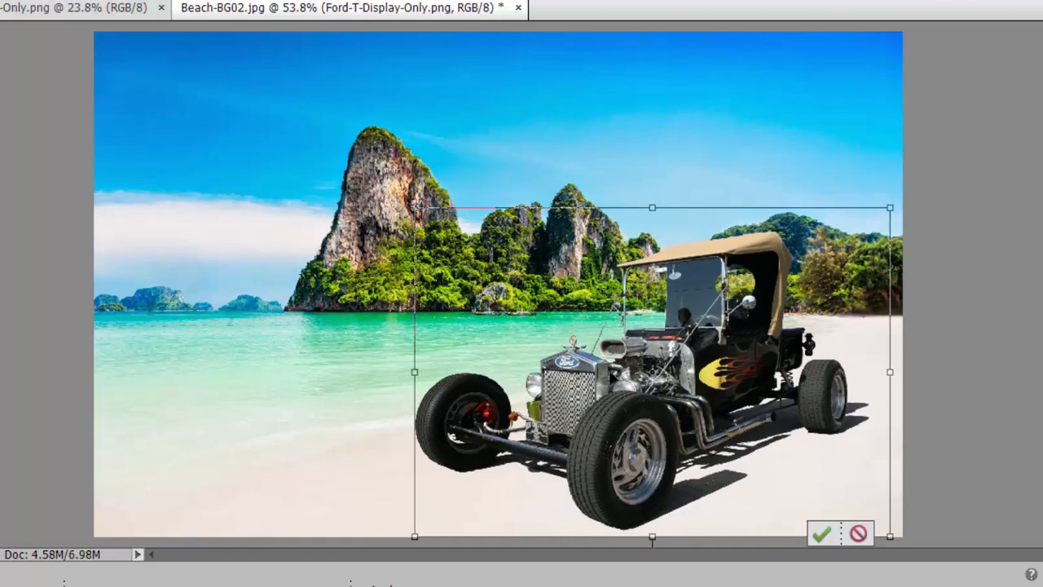
{"action": "left_click_drag", "start_coordinate": [637, 373], "coordinate": [639, 367]}
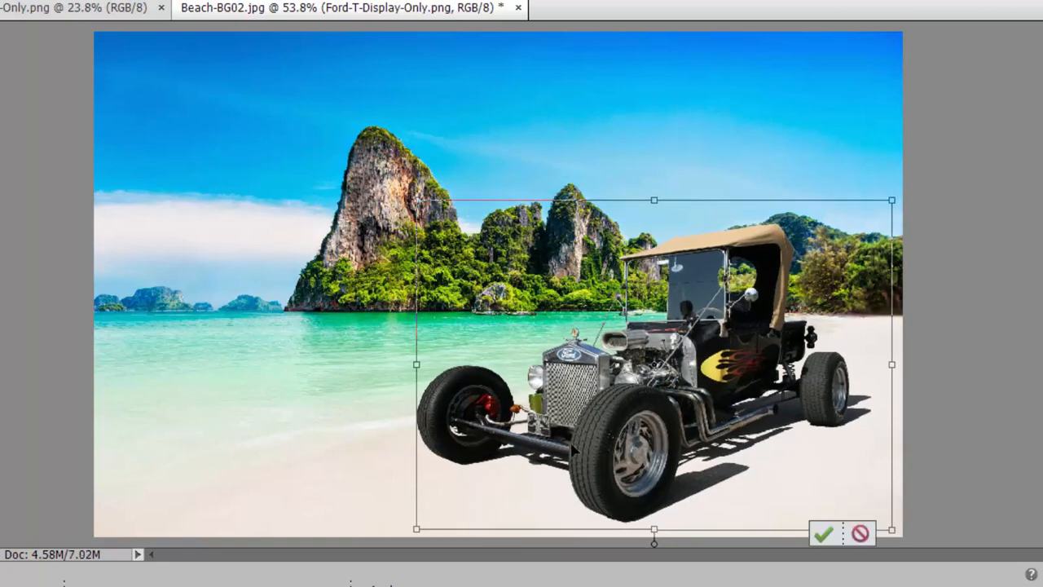
{"action": "left_click", "coordinate": [823, 535]}
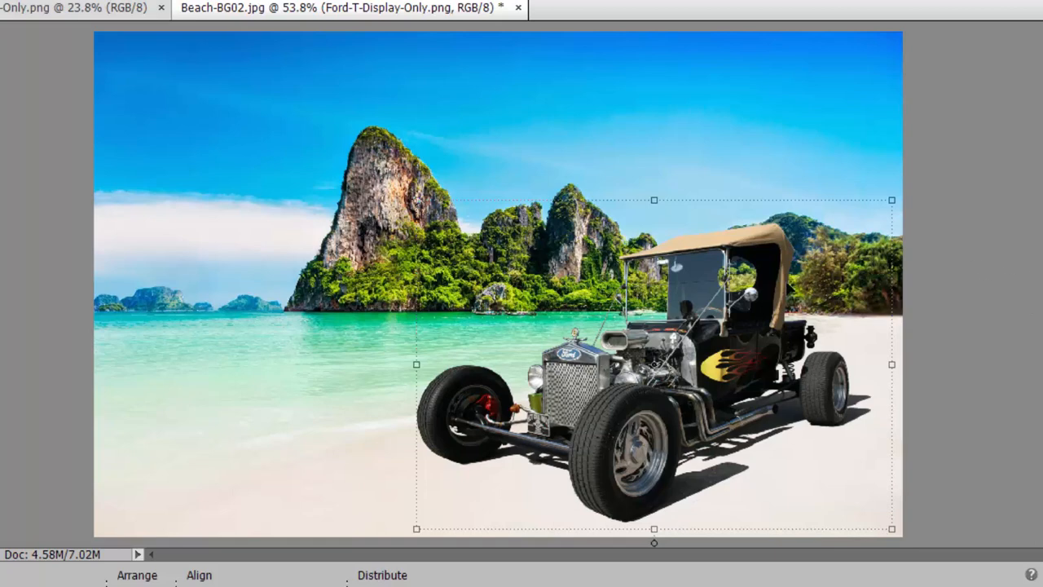
Shrink the roadster slightly, reposition it on the sand in front of the trees, commit the change and select the Background layer.
{"action": "left_click_drag", "start_coordinate": [660, 359], "coordinate": [378, 292]}
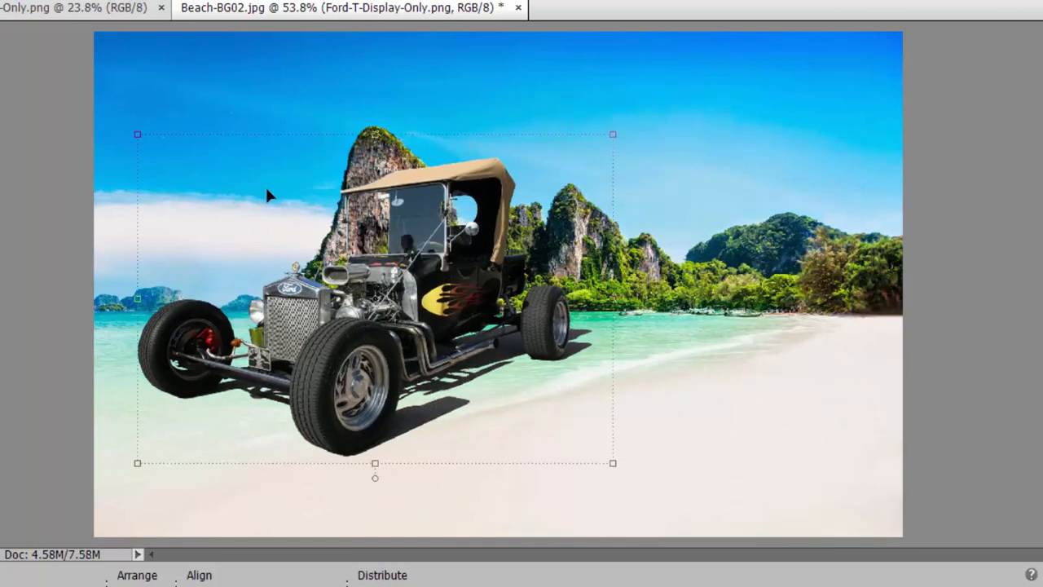
{"action": "left_click_drag", "start_coordinate": [135, 132], "coordinate": [154, 146]}
{"action": "left_click_drag", "start_coordinate": [359, 321], "coordinate": [635, 381]}
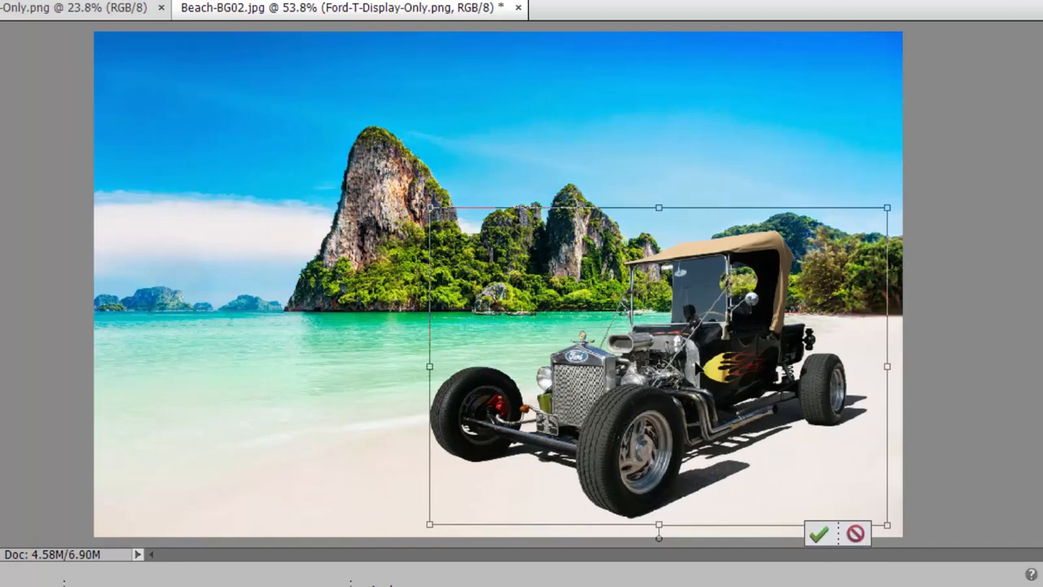
{"action": "mouse_move", "coordinate": [683, 352]}
{"action": "left_mouse_down"}
{"action": "mouse_move", "coordinate": [680, 363]}
{"action": "mouse_move", "coordinate": [687, 350]}
{"action": "left_mouse_up"}
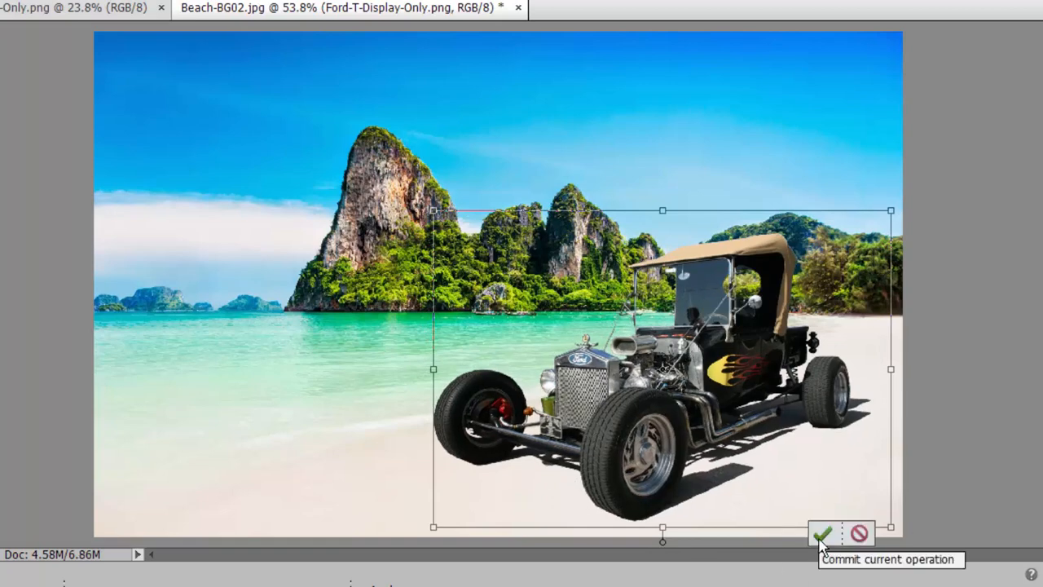
{"action": "left_click", "coordinate": [822, 534]}
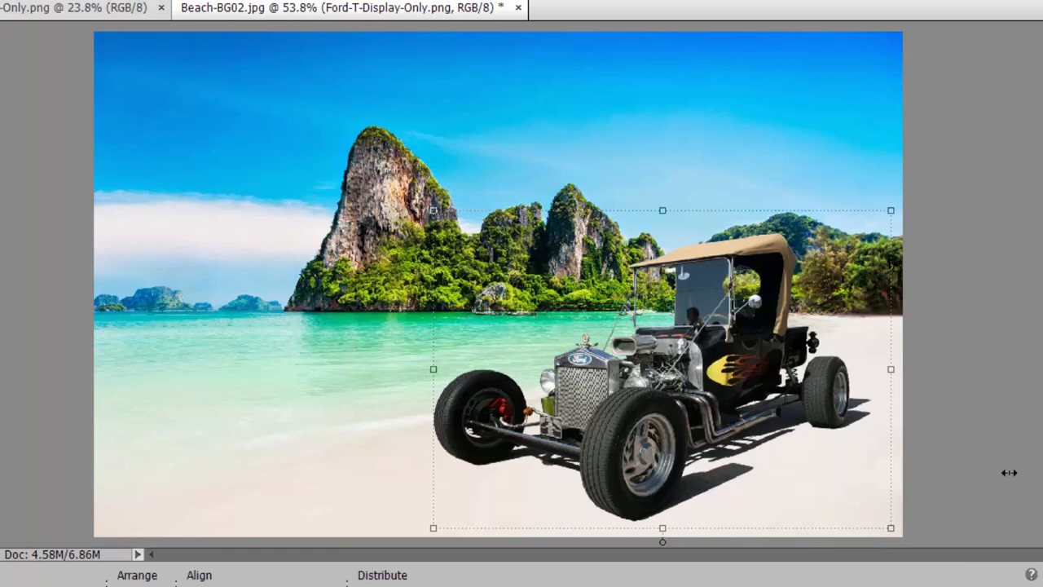
{"action": "left_click", "coordinate": [975, 374]}
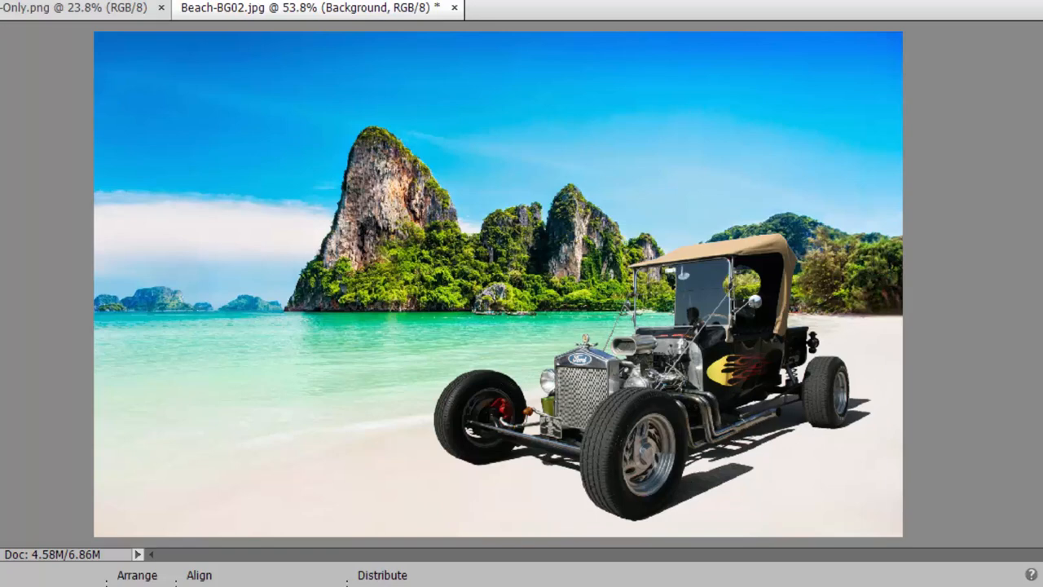
Save the layered composite as Beach-BG02.psd in Photoshop format in the Replacing-the-Background-Part2 folder.
{"action": "left_click", "coordinate": [79, 22]}
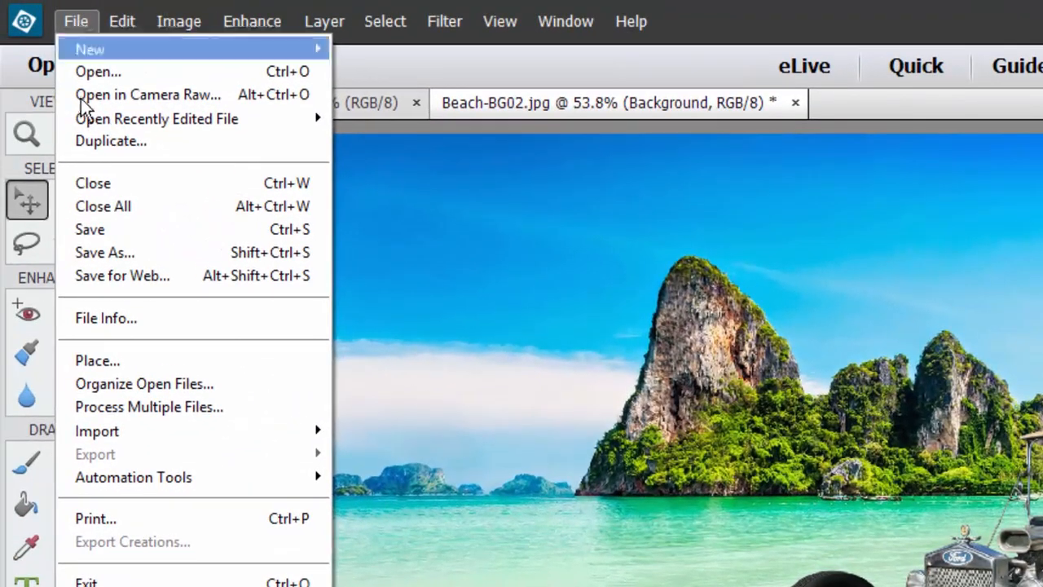
{"action": "left_click", "coordinate": [102, 251]}
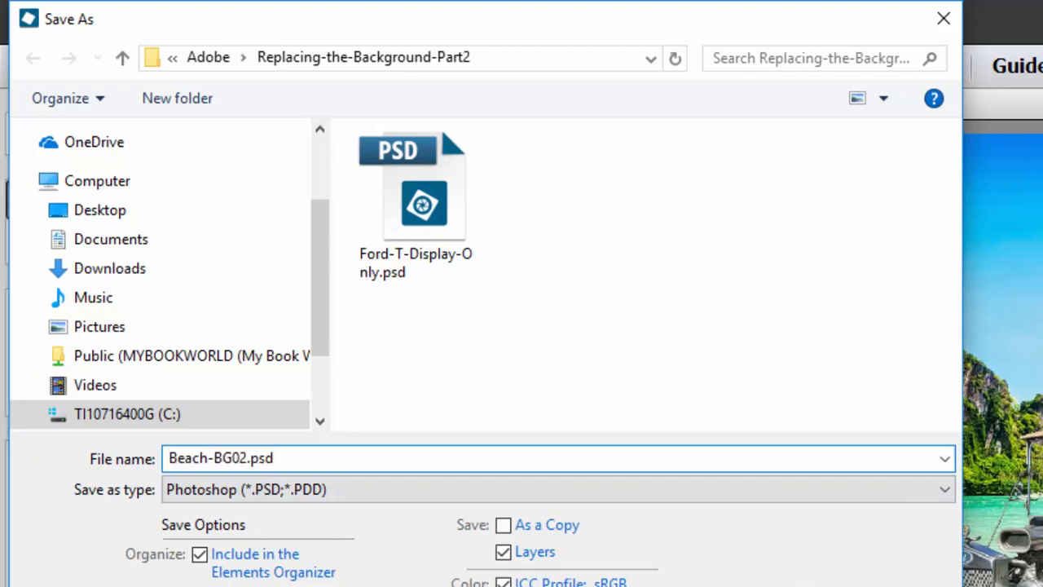
{"action": "key", "text": "Return"}
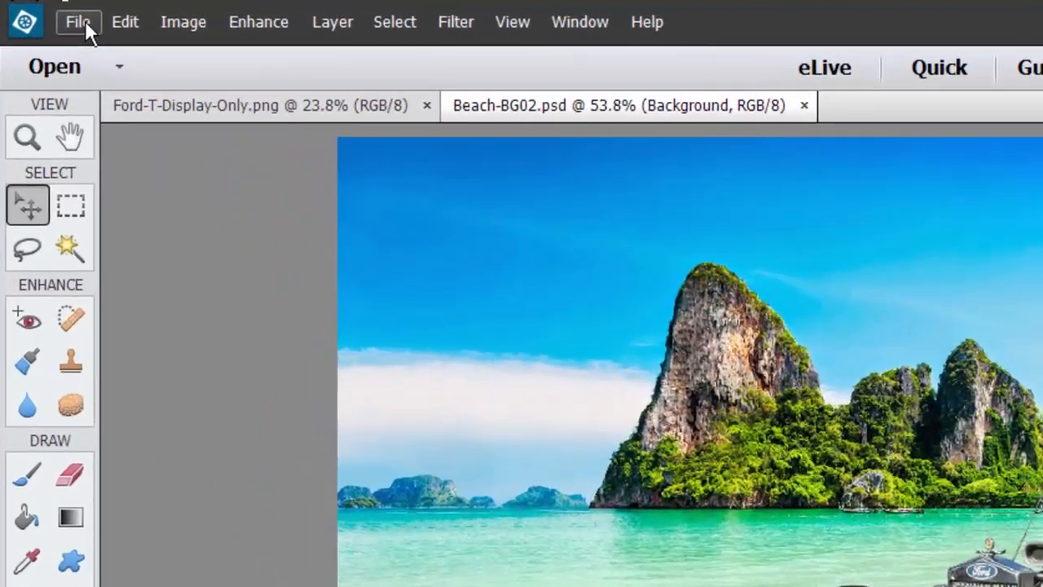
Save the beach composite in JPEG format as well, and close the photo editor.
{"action": "left_click", "coordinate": [47, 12]}
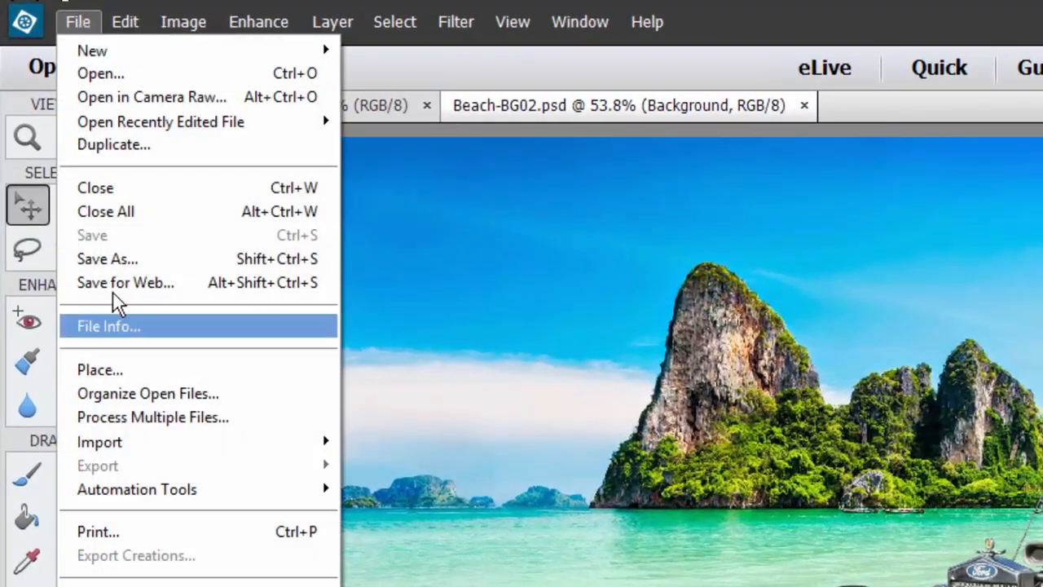
{"action": "left_click", "coordinate": [114, 269]}
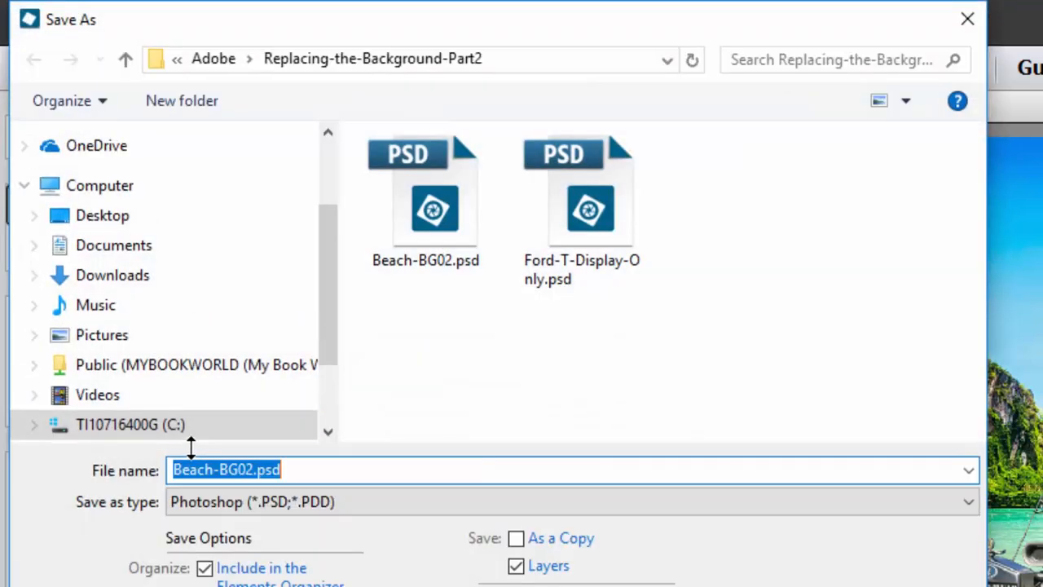
{"action": "left_click", "coordinate": [968, 502]}
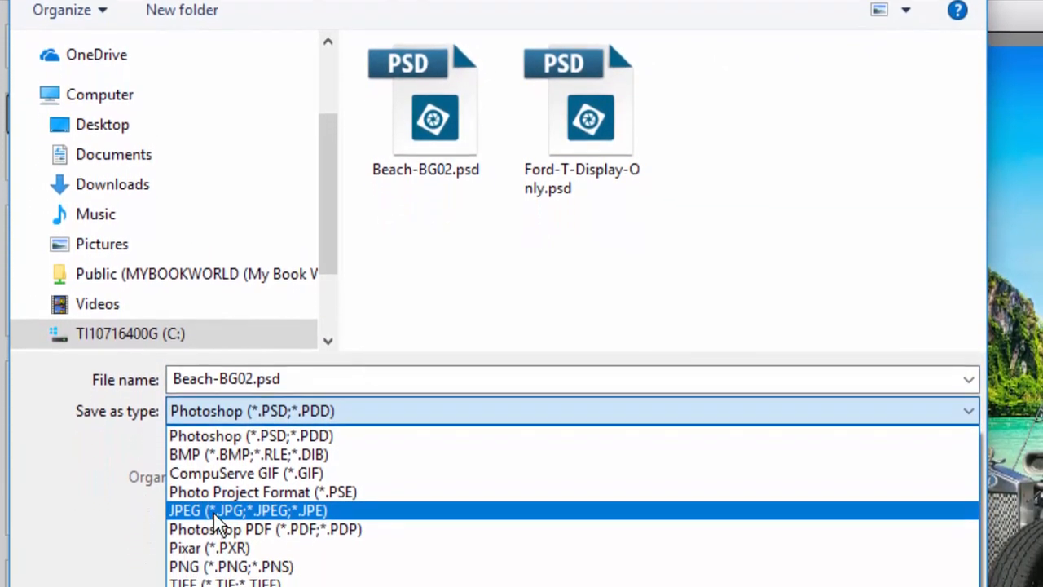
{"action": "left_click", "coordinate": [218, 559]}
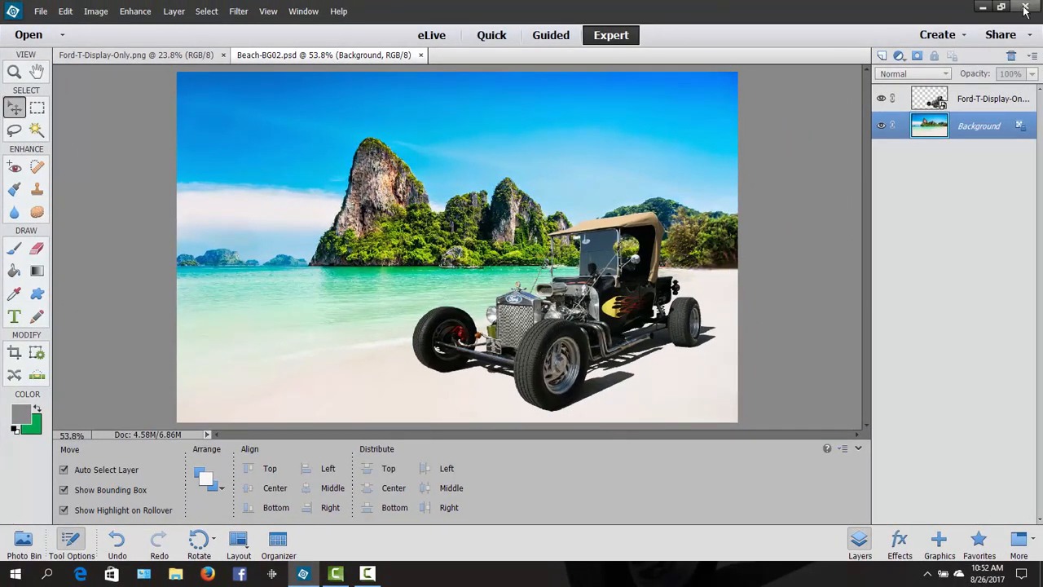
{"action": "left_click", "coordinate": [1025, 8]}
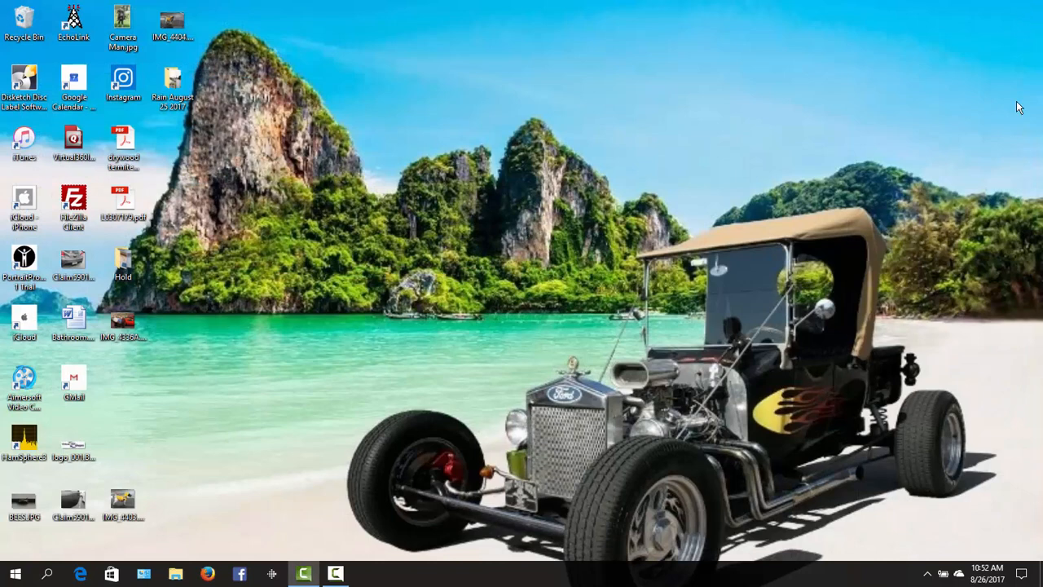